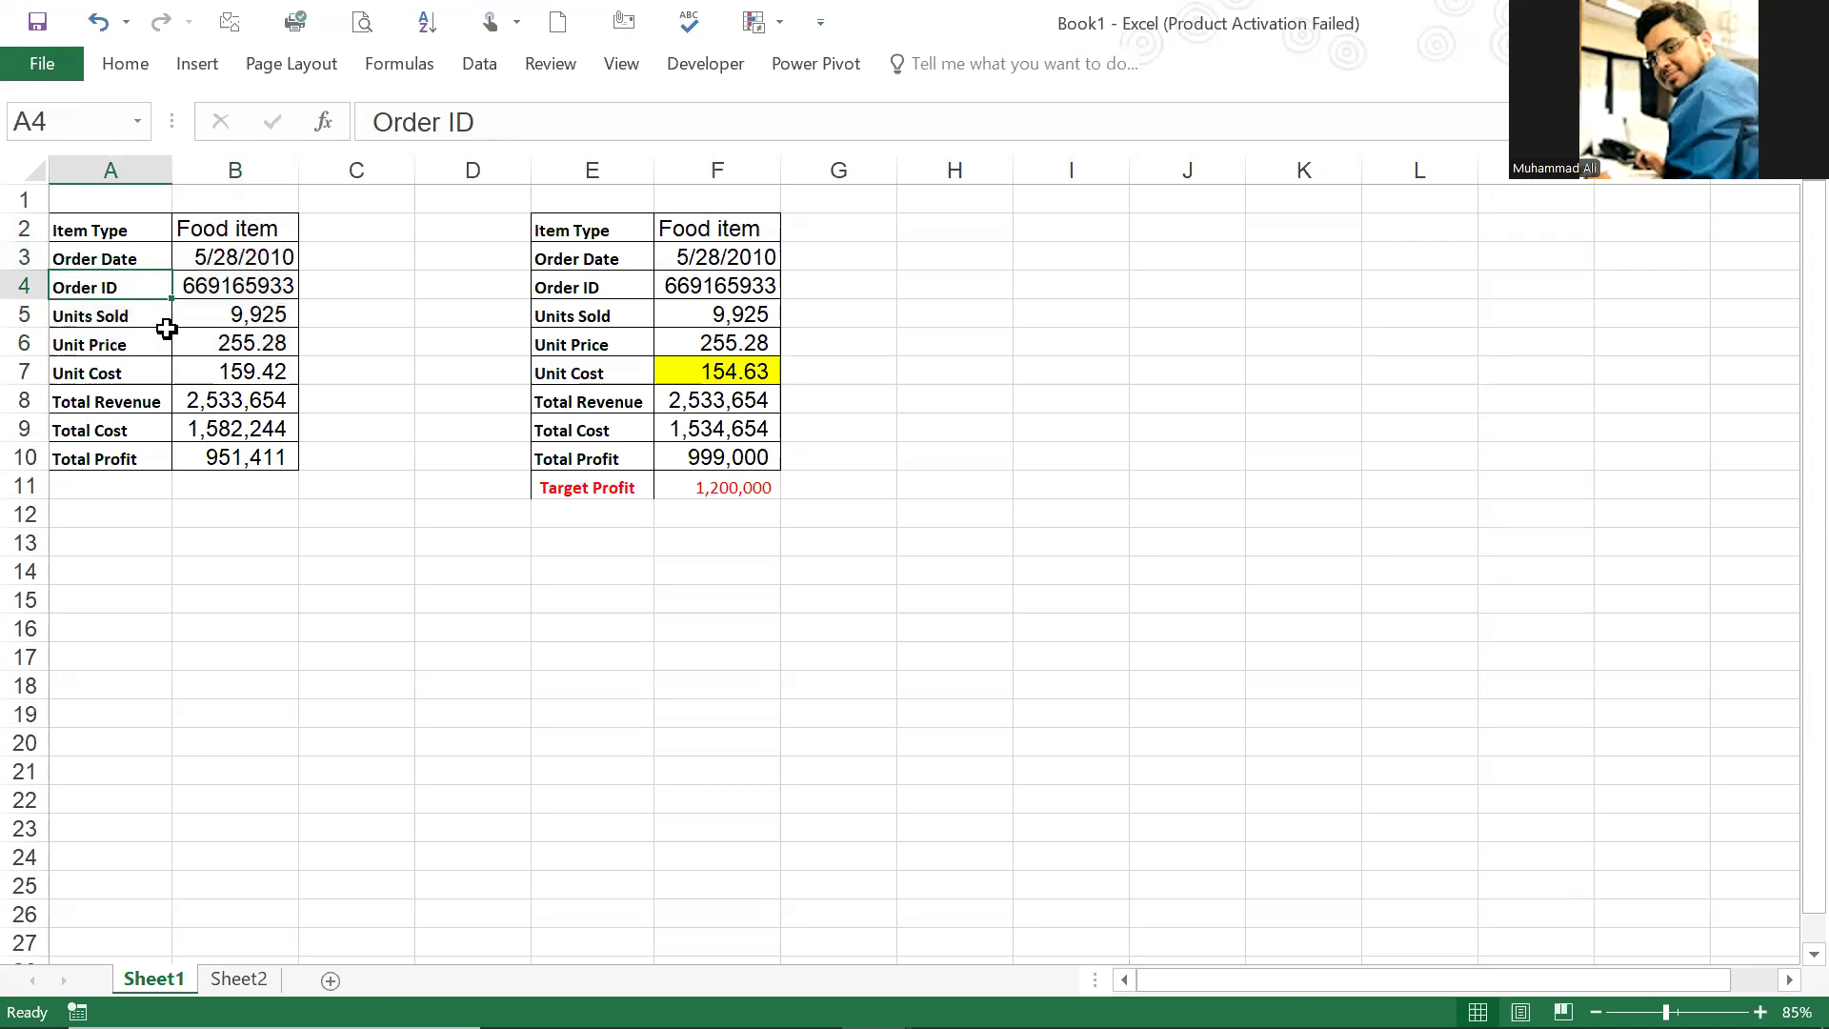
# Step: Examine the units sold, unit price and unit cost entries in the first food item table
pyautogui.click(196, 317)
pyautogui.click(133, 345)
pyautogui.click(209, 366)
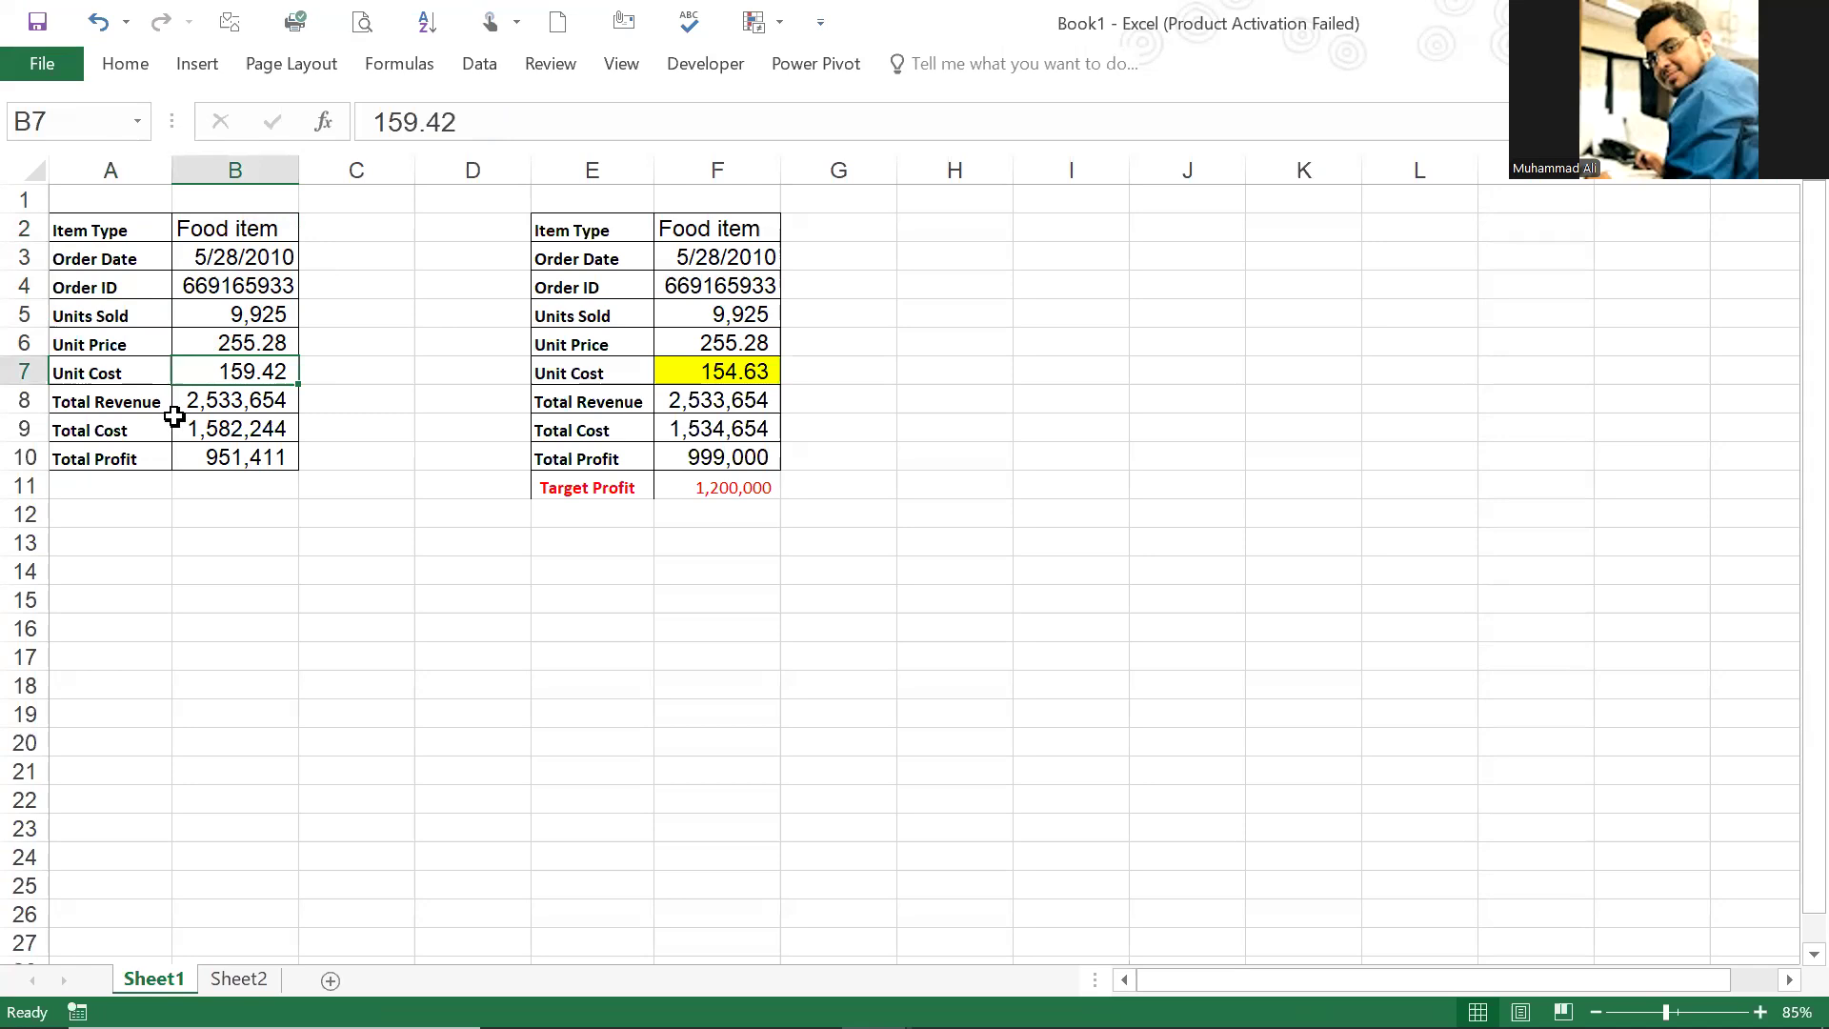
pyautogui.click(157, 429)
pyautogui.click(134, 368)
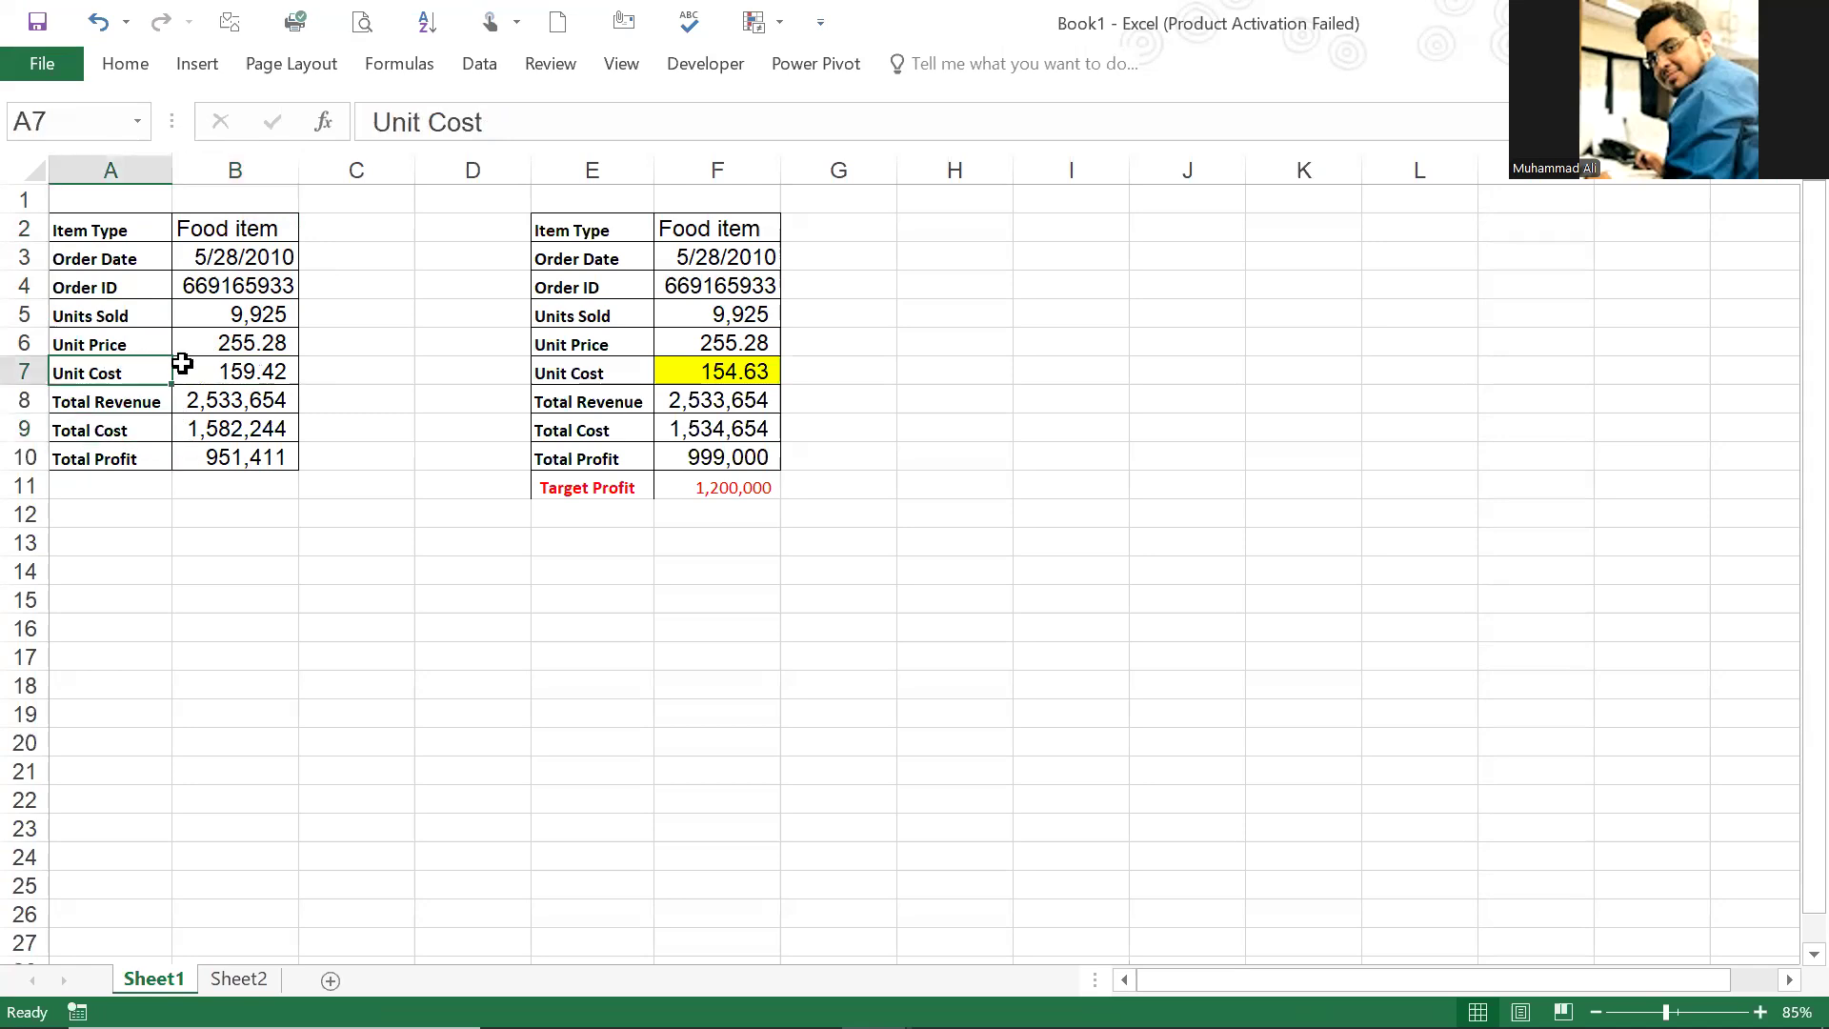
pyautogui.click(185, 365)
pyautogui.click(238, 345)
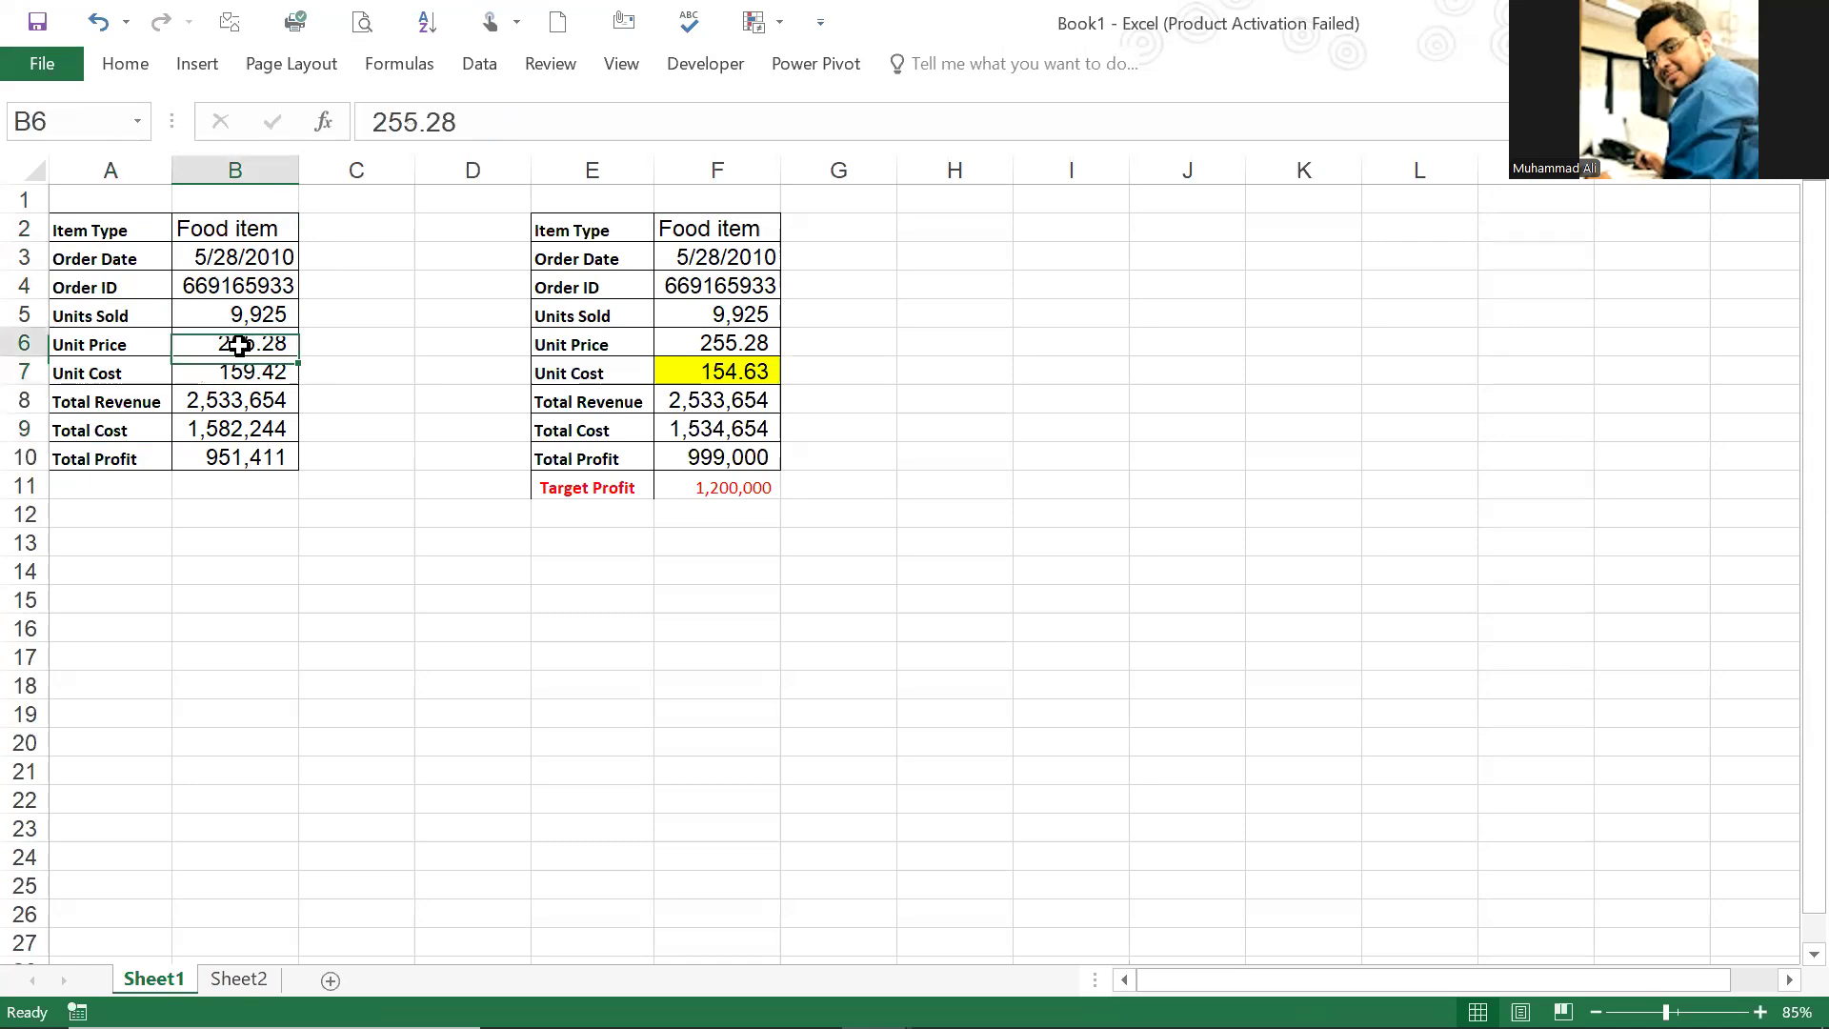
pyautogui.click(244, 318)
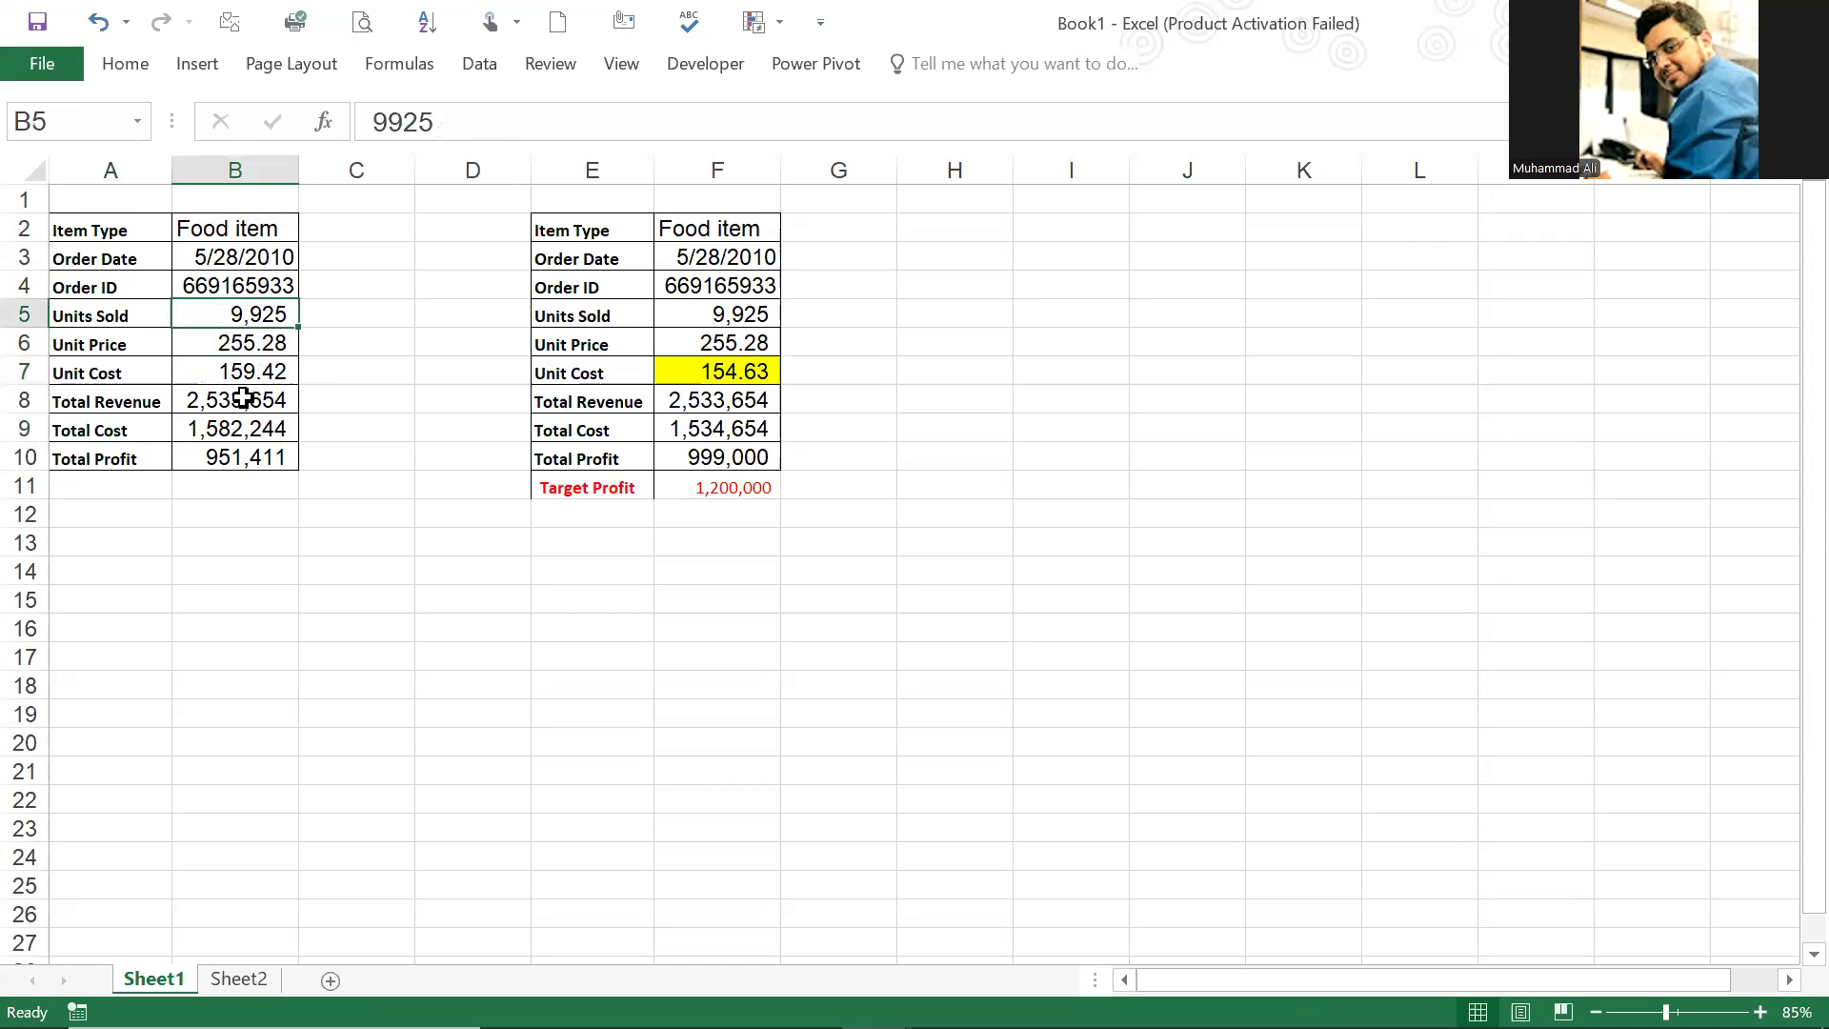
# Step: Inspect the formulas behind total revenue, total cost and total profit in B8, B9 and B10
pyautogui.doubleClick(245, 398)
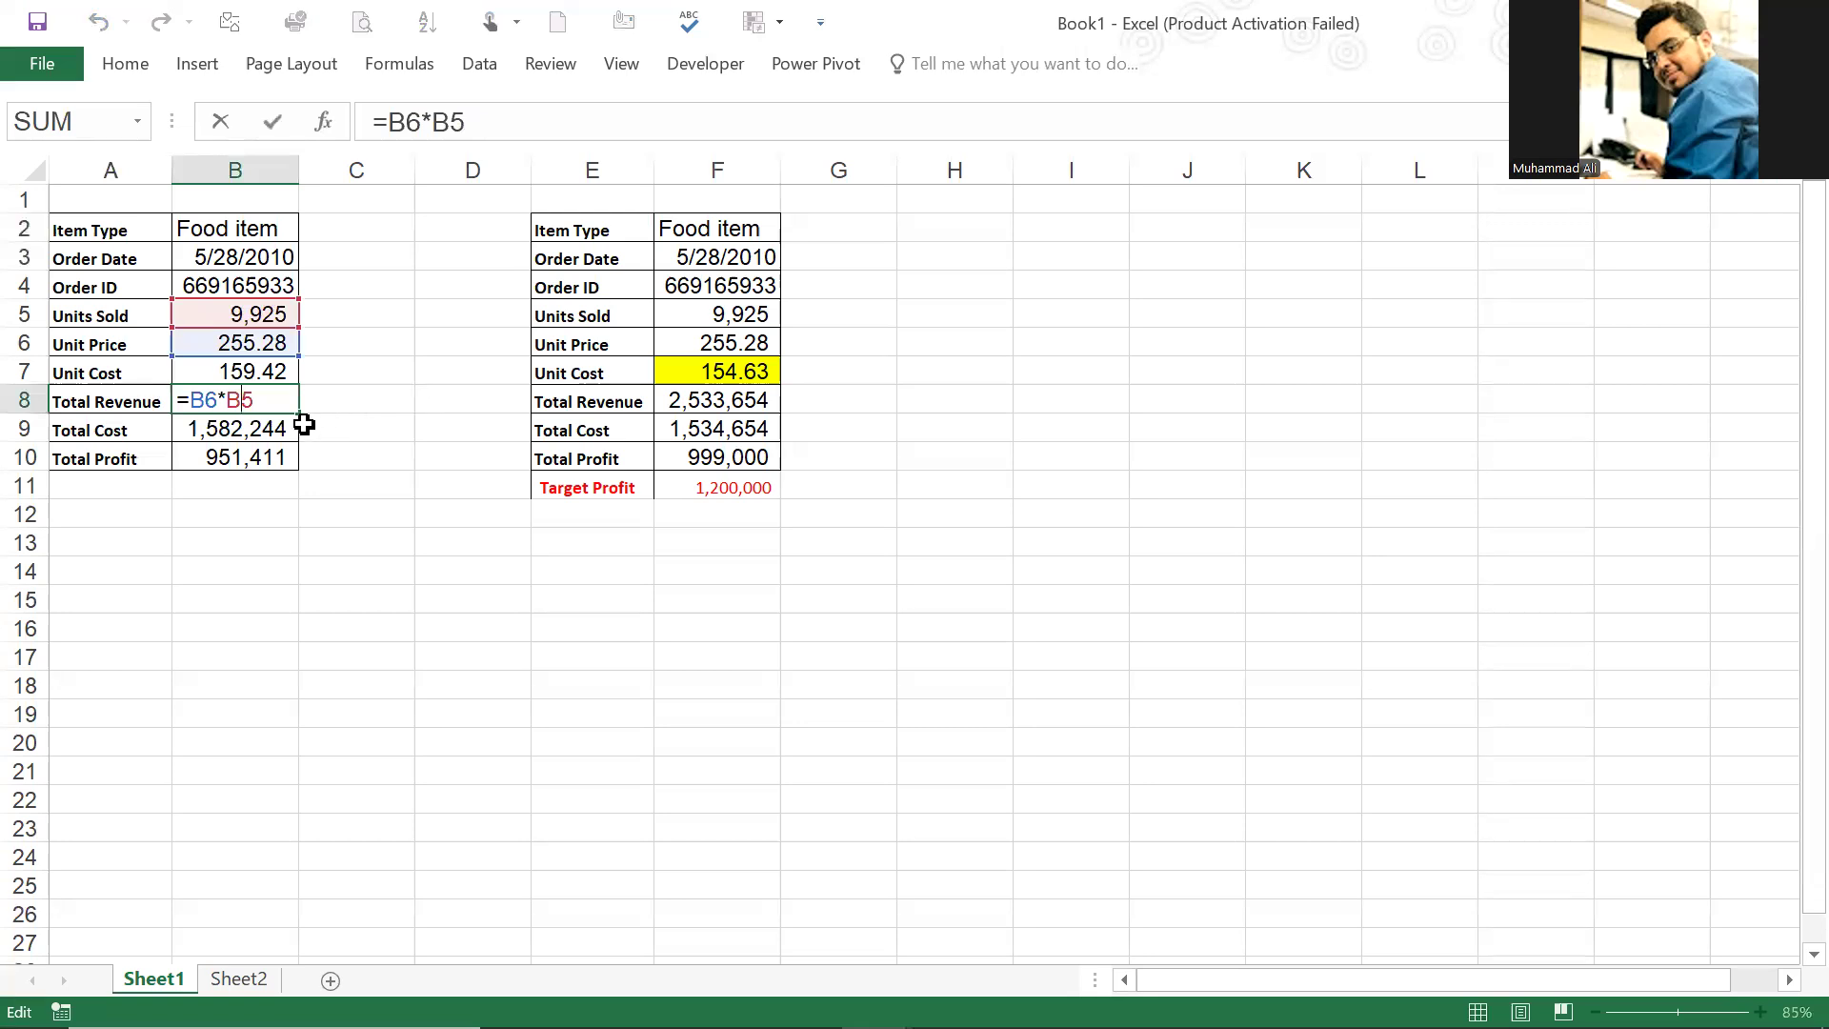
pyautogui.click(270, 428)
pyautogui.doubleClick(269, 428)
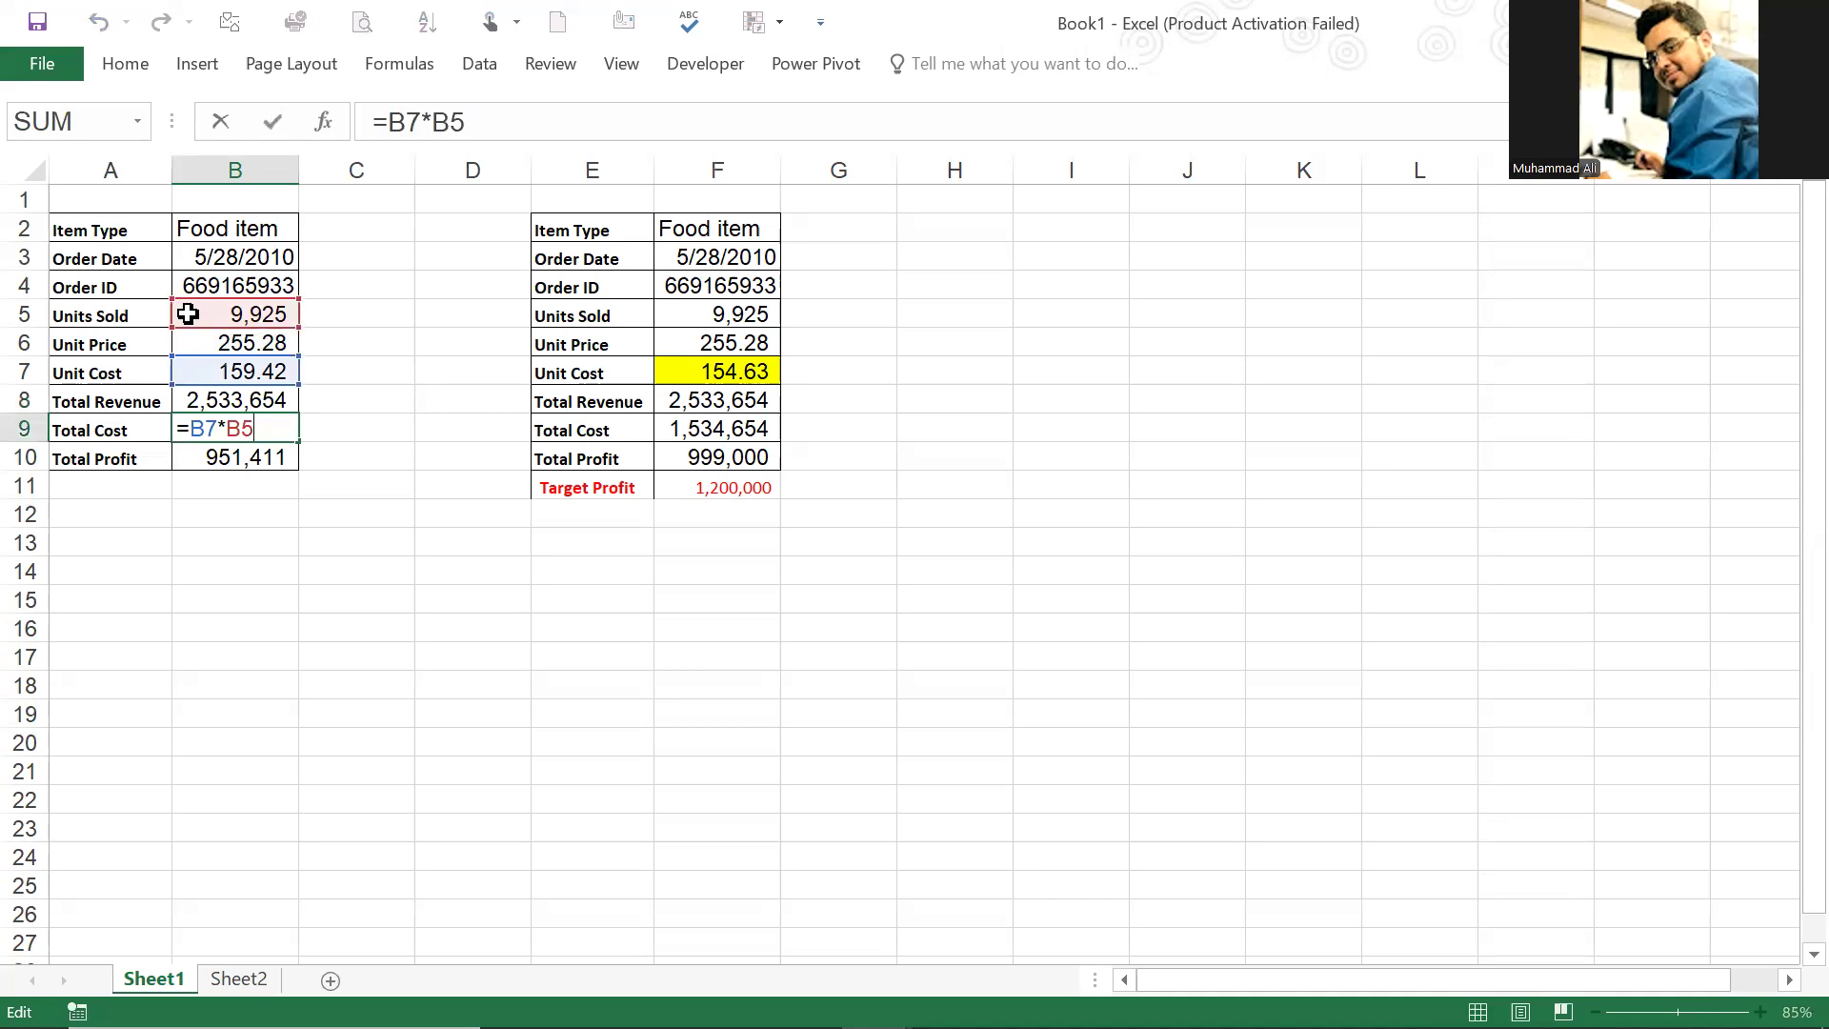
pyautogui.hotkey('ctrl', 'Return')
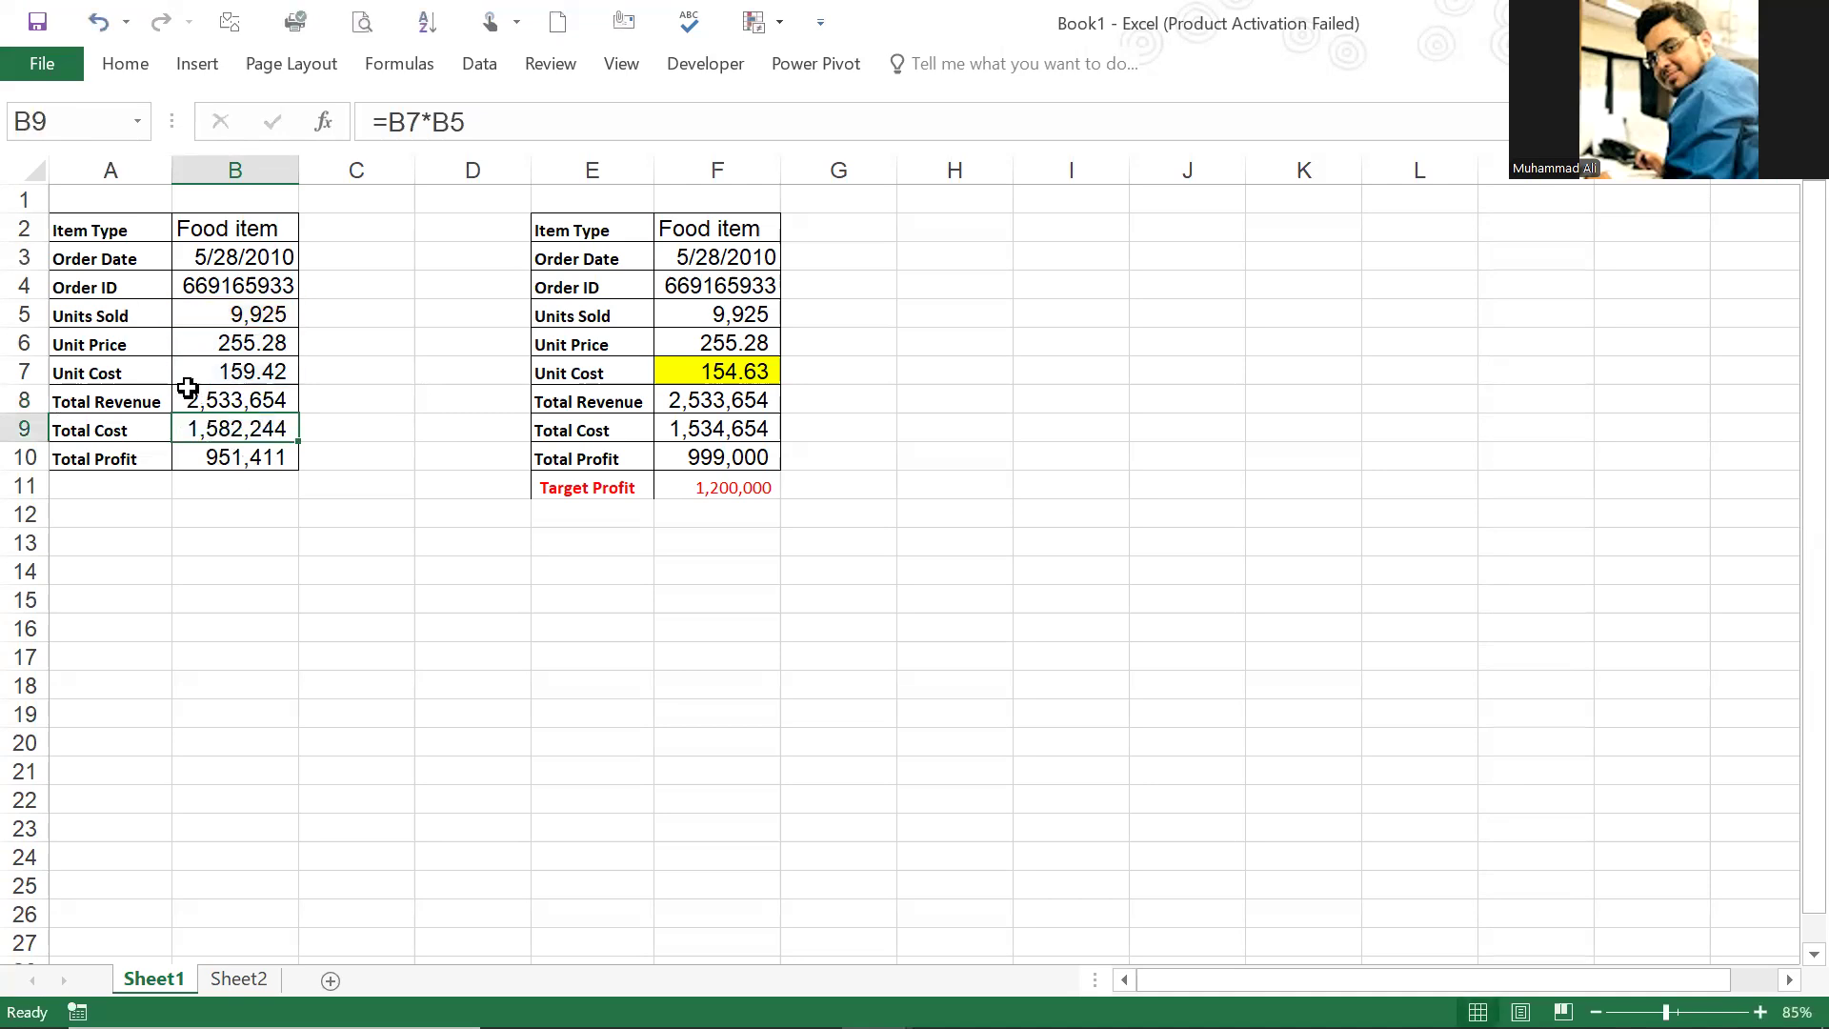
pyautogui.click(257, 457)
pyautogui.doubleClick(241, 452)
pyautogui.hotkey('ctrl', 'Return')
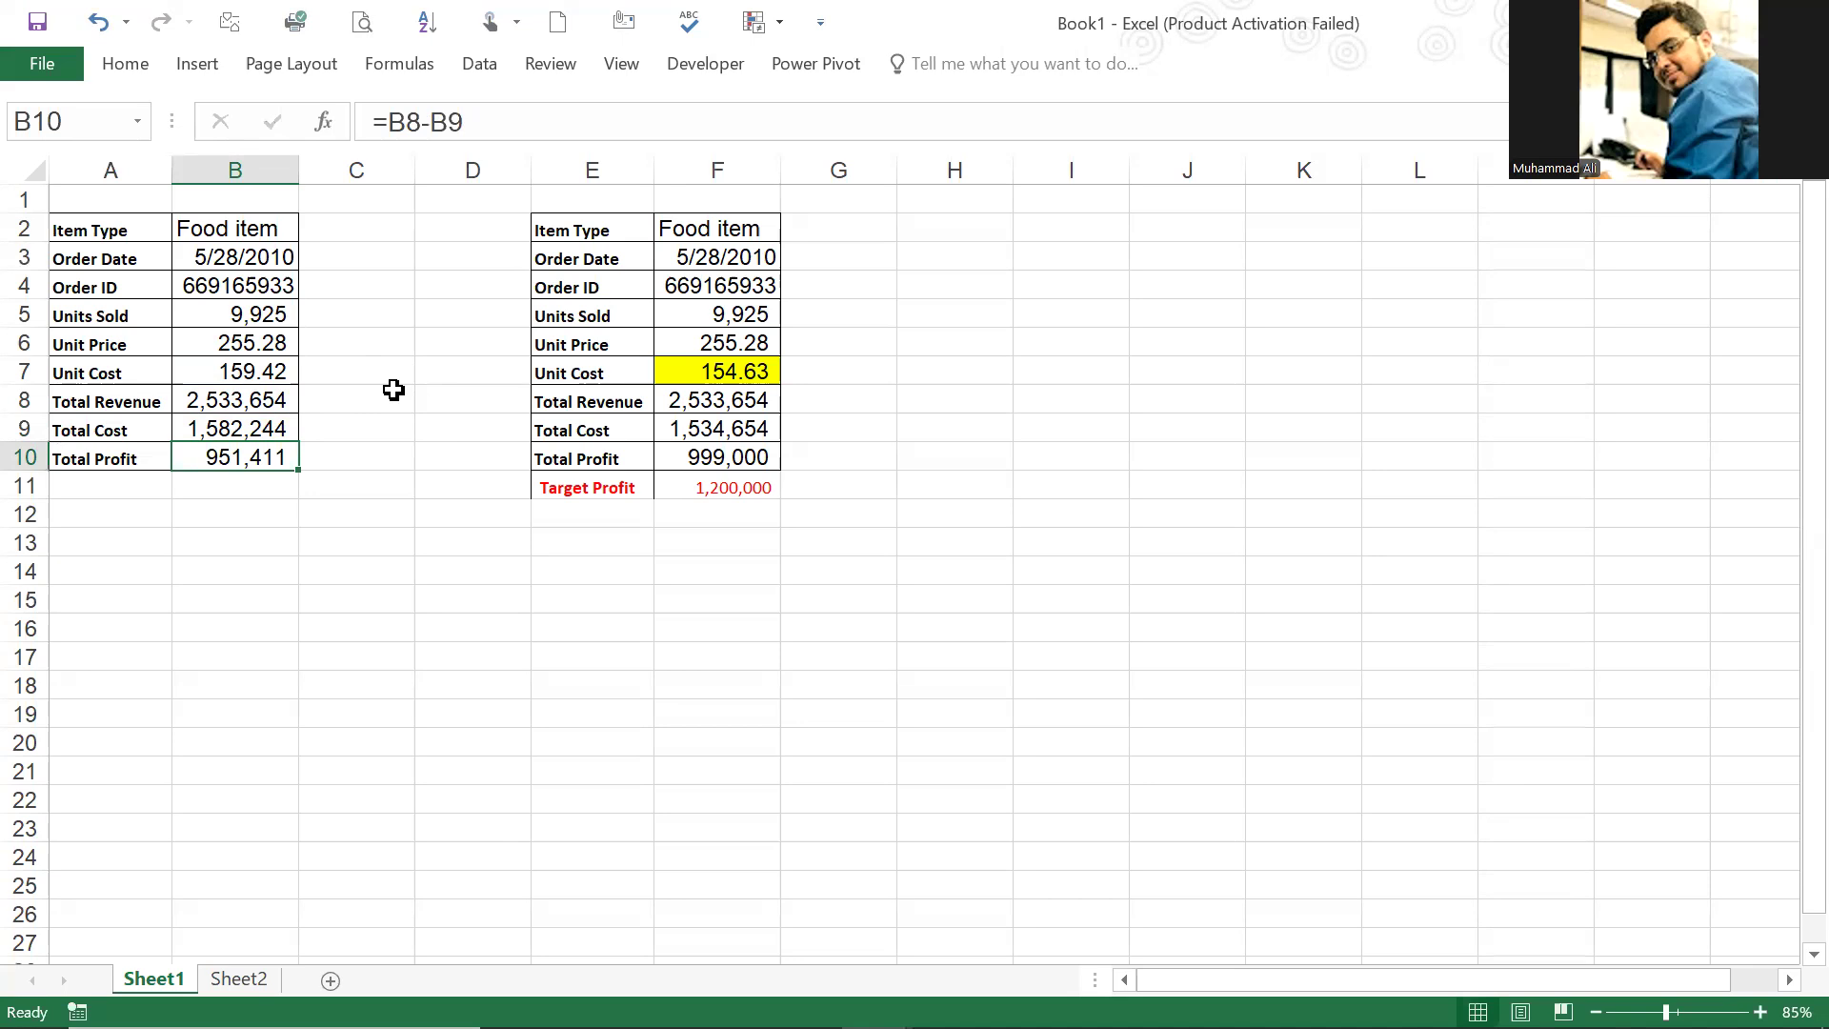
pyautogui.doubleClick(213, 460)
pyautogui.press('Escape')
pyautogui.click(329, 483)
pyautogui.click(267, 454)
# Step: Compare the target profit in F11 with the total profit, and review the unit cost and total cost in both tables
pyautogui.click(722, 488)
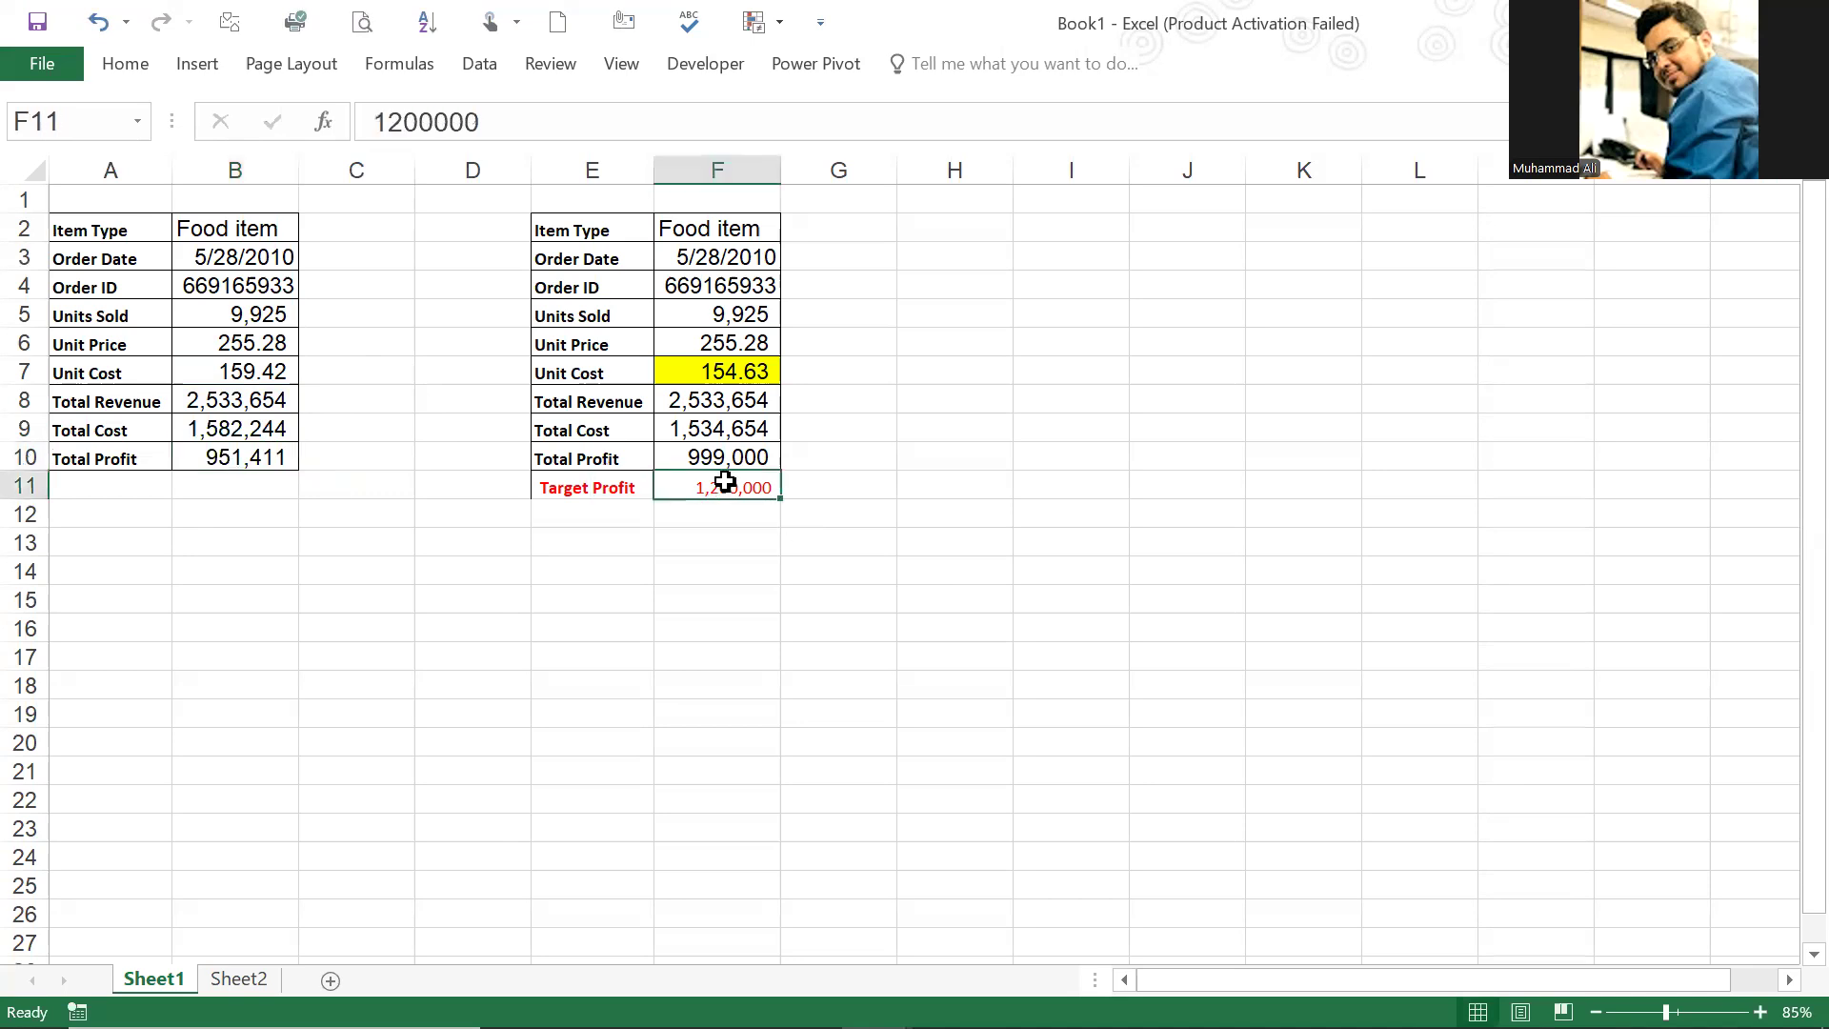
pyautogui.click(665, 314)
pyautogui.click(752, 488)
pyautogui.click(734, 458)
pyautogui.click(748, 490)
pyautogui.click(724, 369)
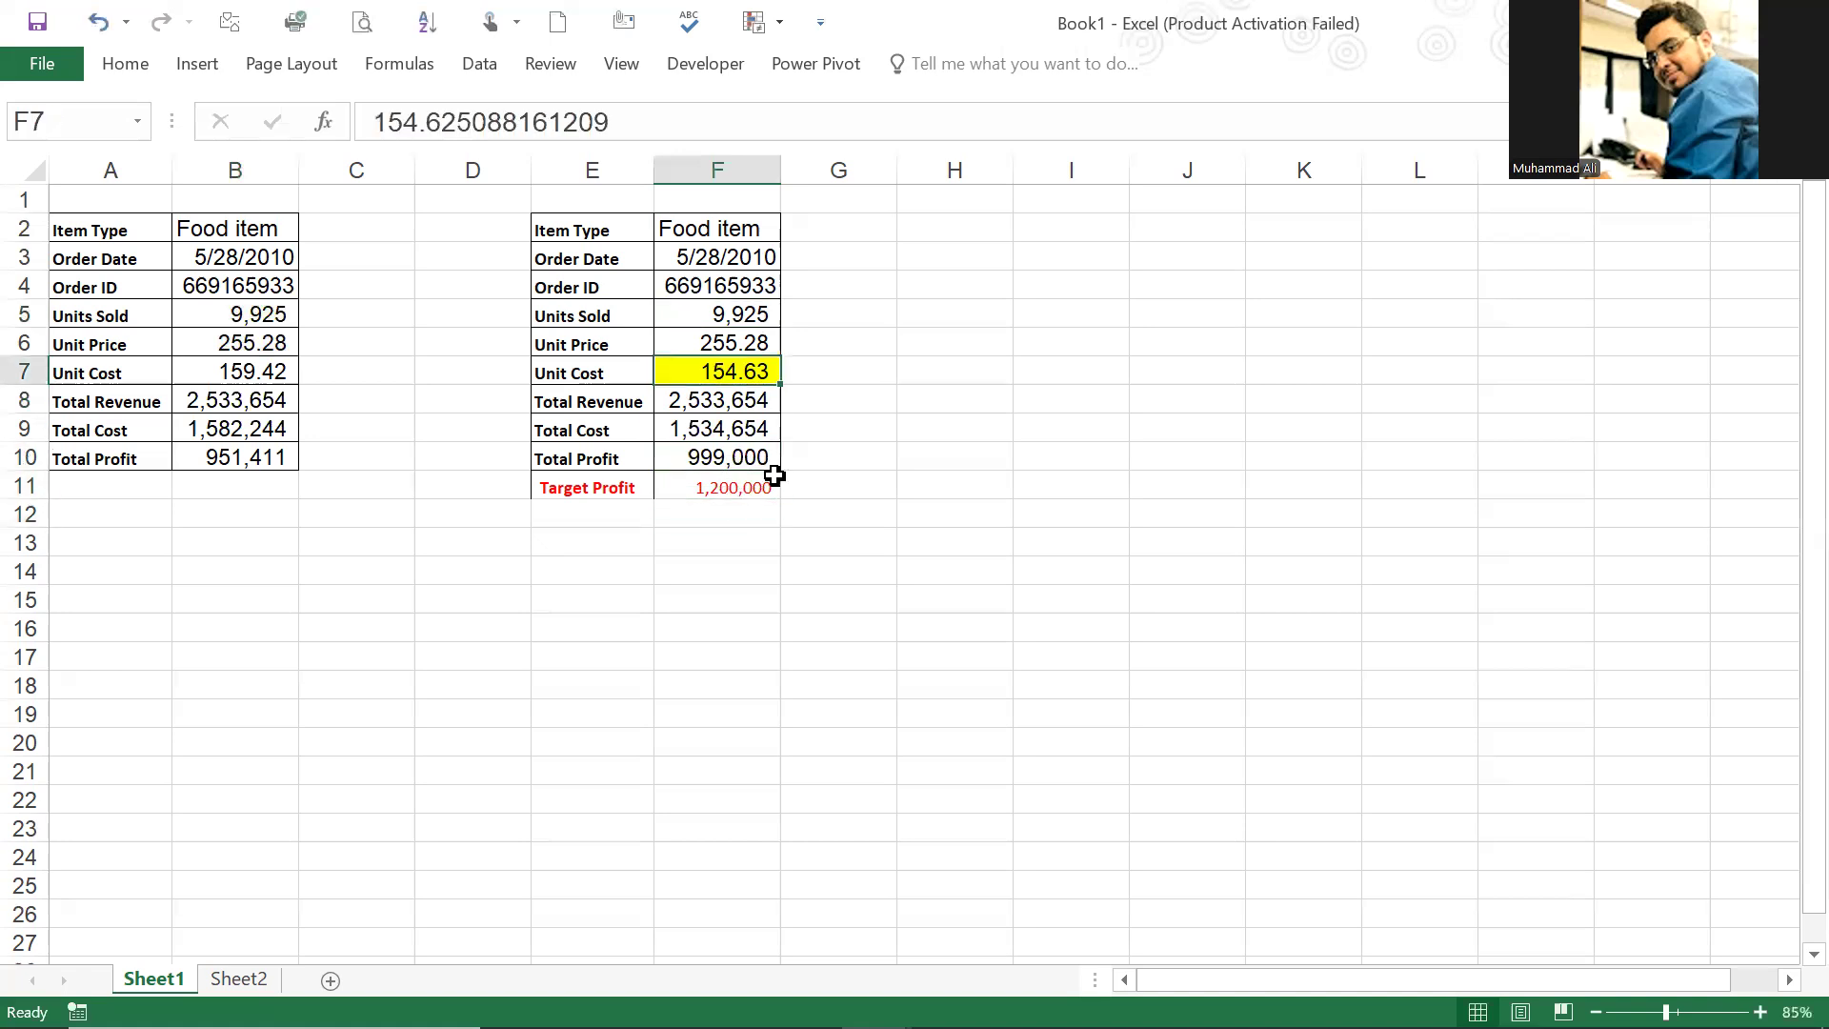
pyautogui.click(266, 424)
pyautogui.click(245, 372)
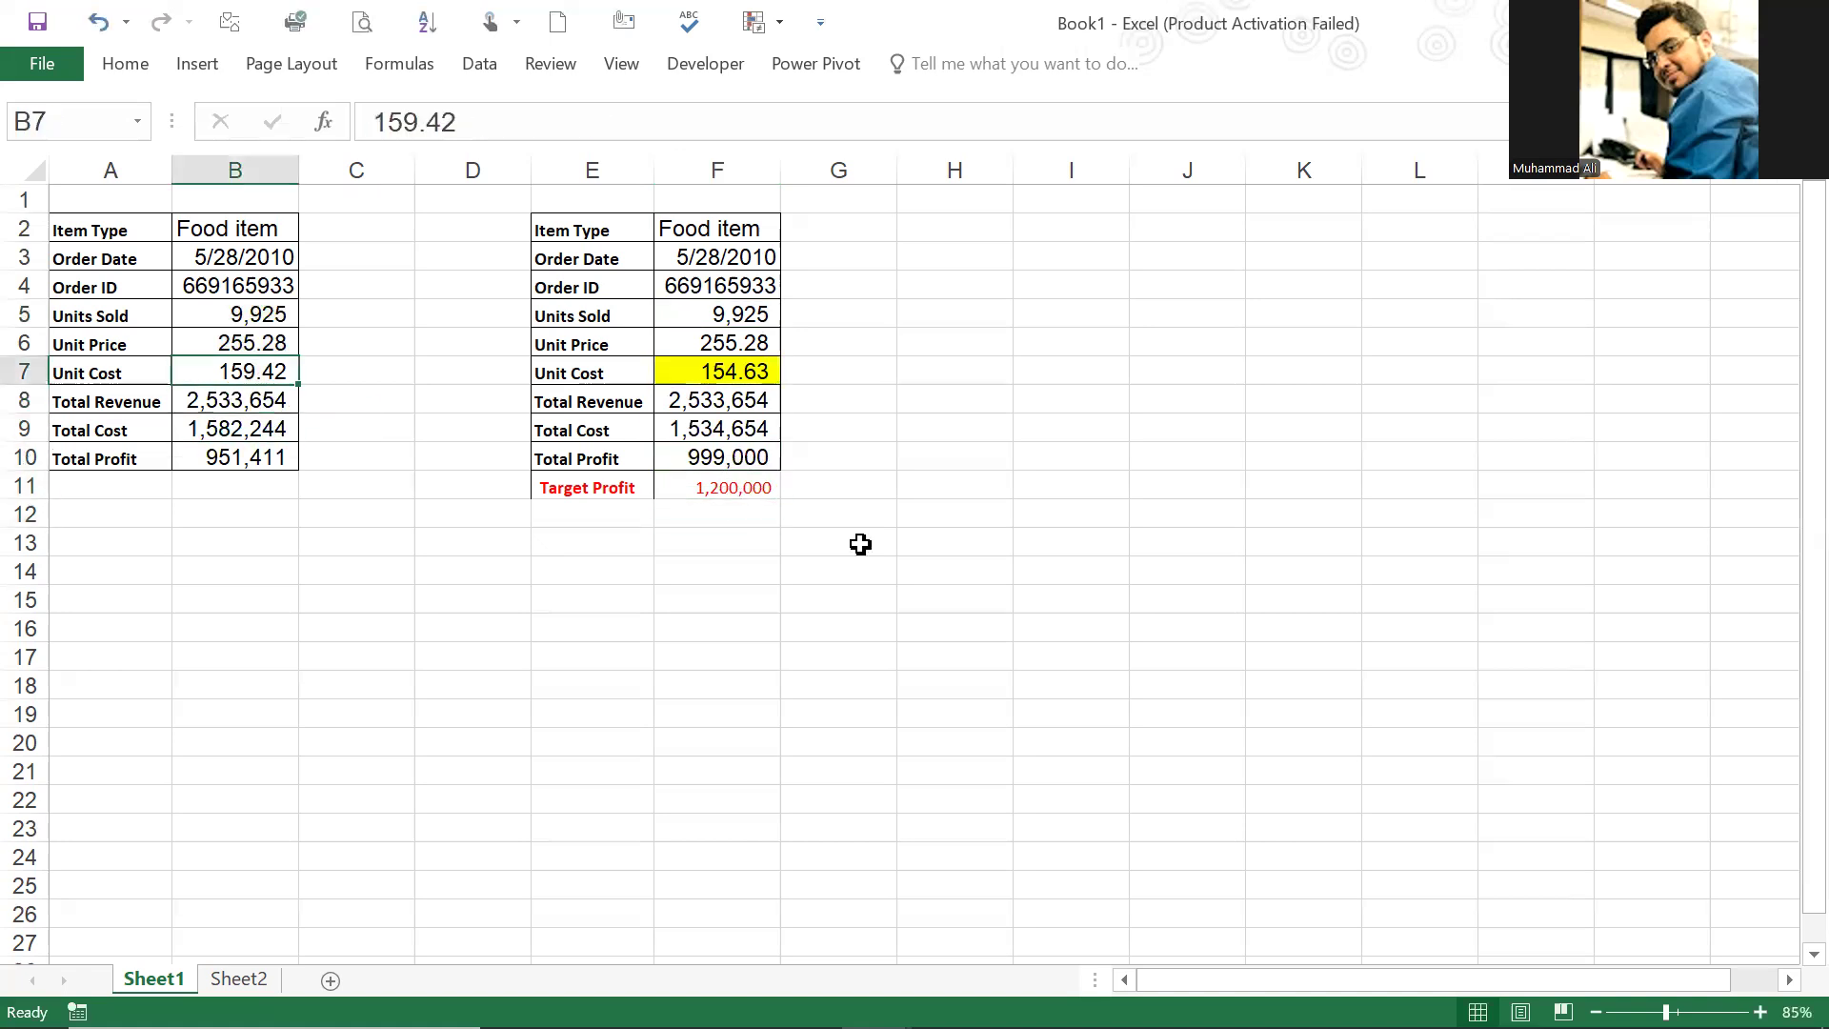
pyautogui.click(719, 484)
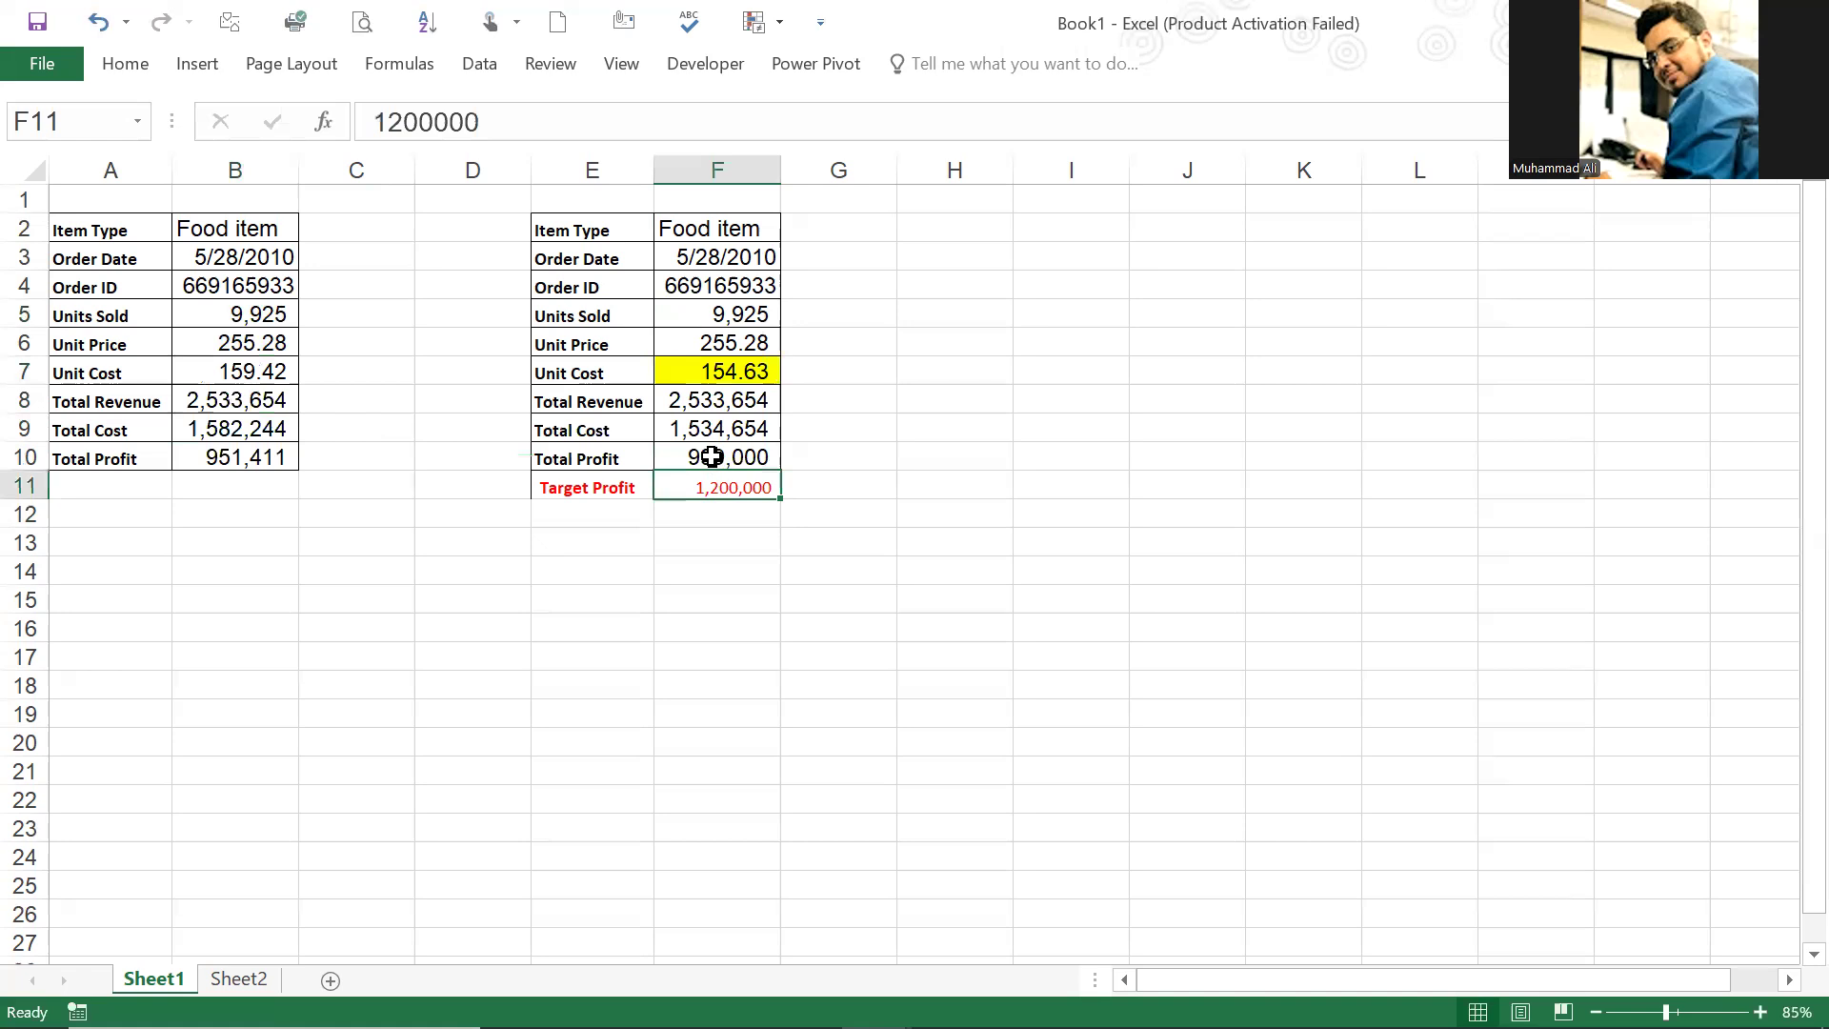
pyautogui.click(264, 431)
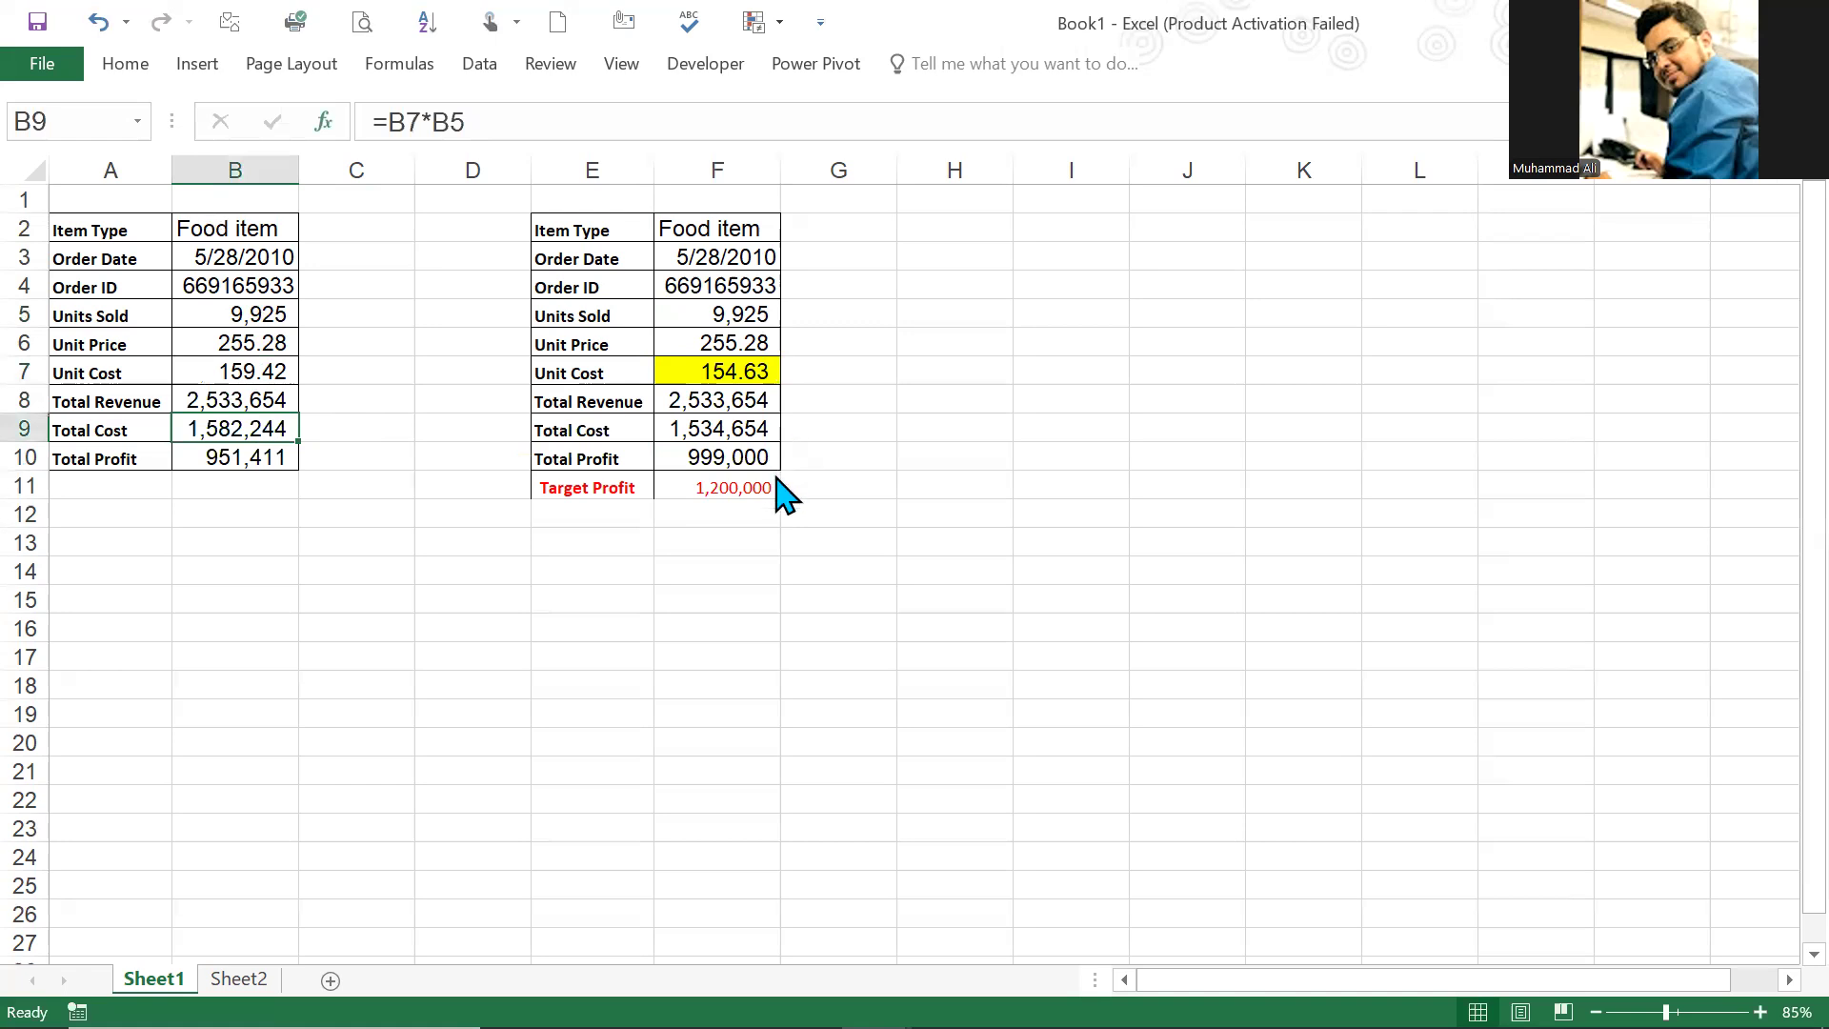
pyautogui.click(729, 487)
pyautogui.click(720, 460)
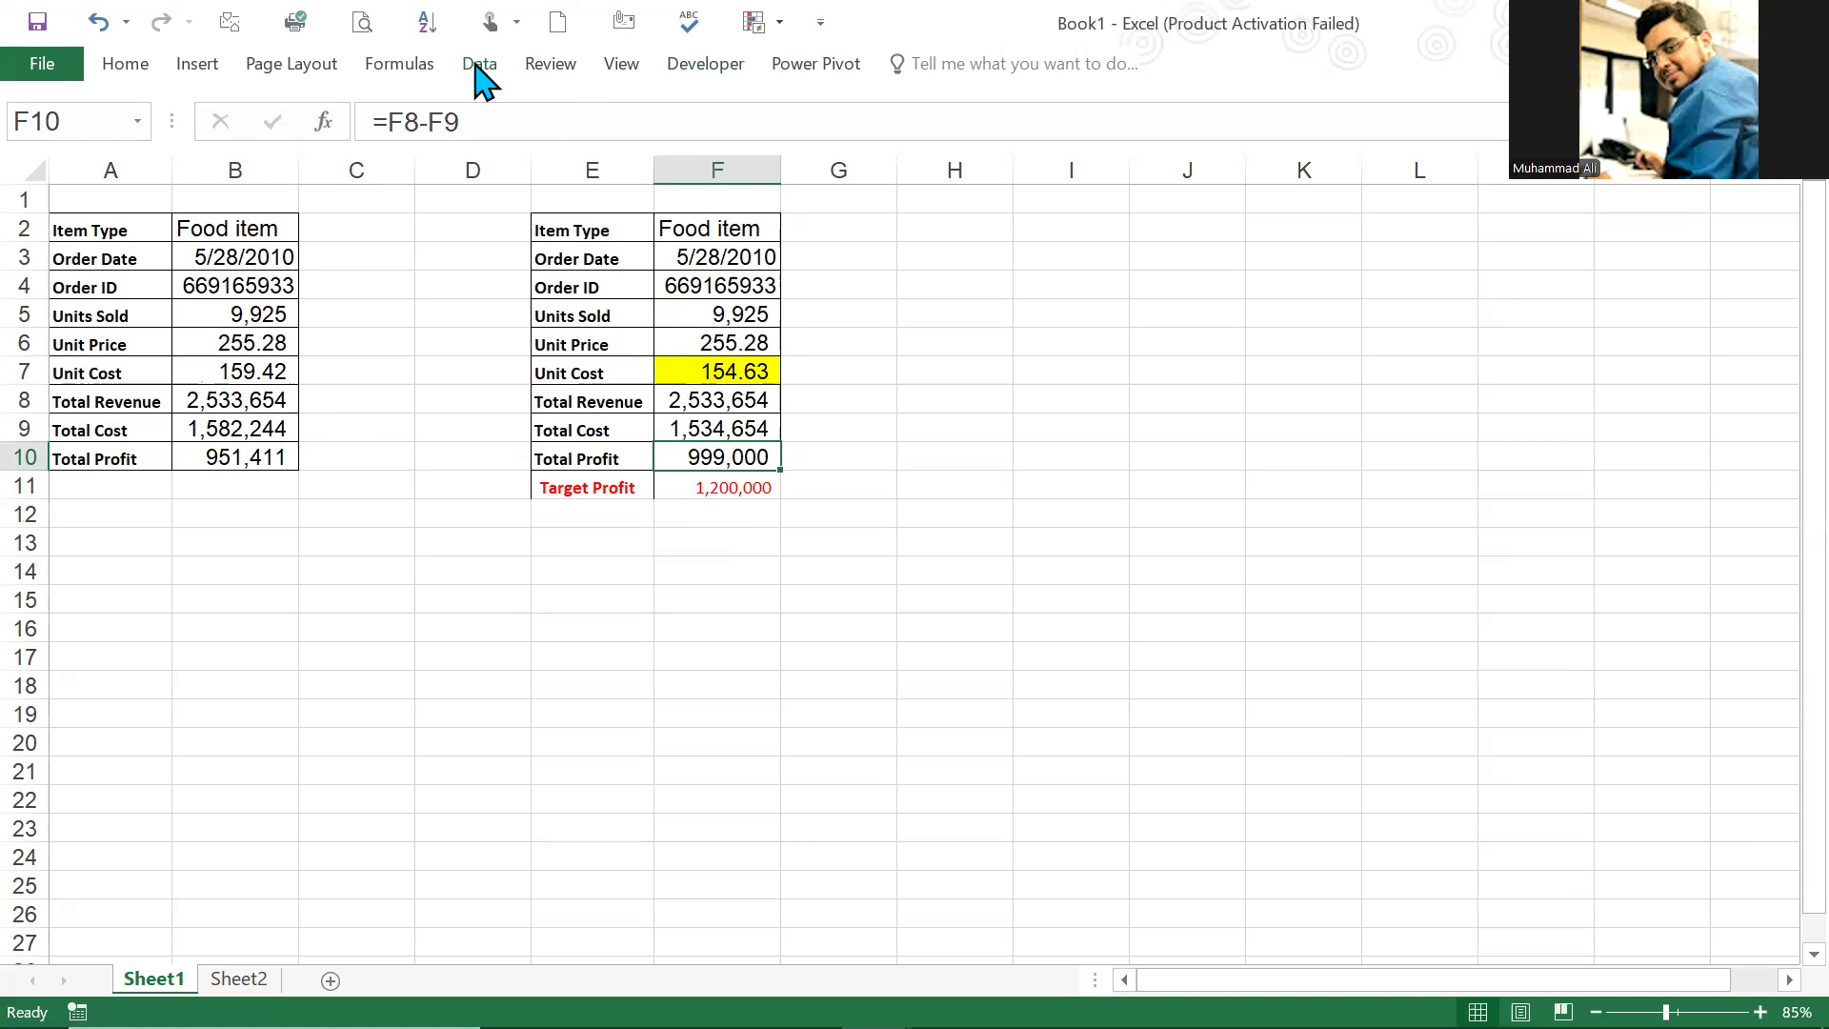
# Step: Inspect the total profit formula in F10 and the highlighted unit cost value in F7
pyautogui.doubleClick(727, 457)
pyautogui.press('Escape')
pyautogui.doubleClick(731, 453)
pyautogui.press('Escape')
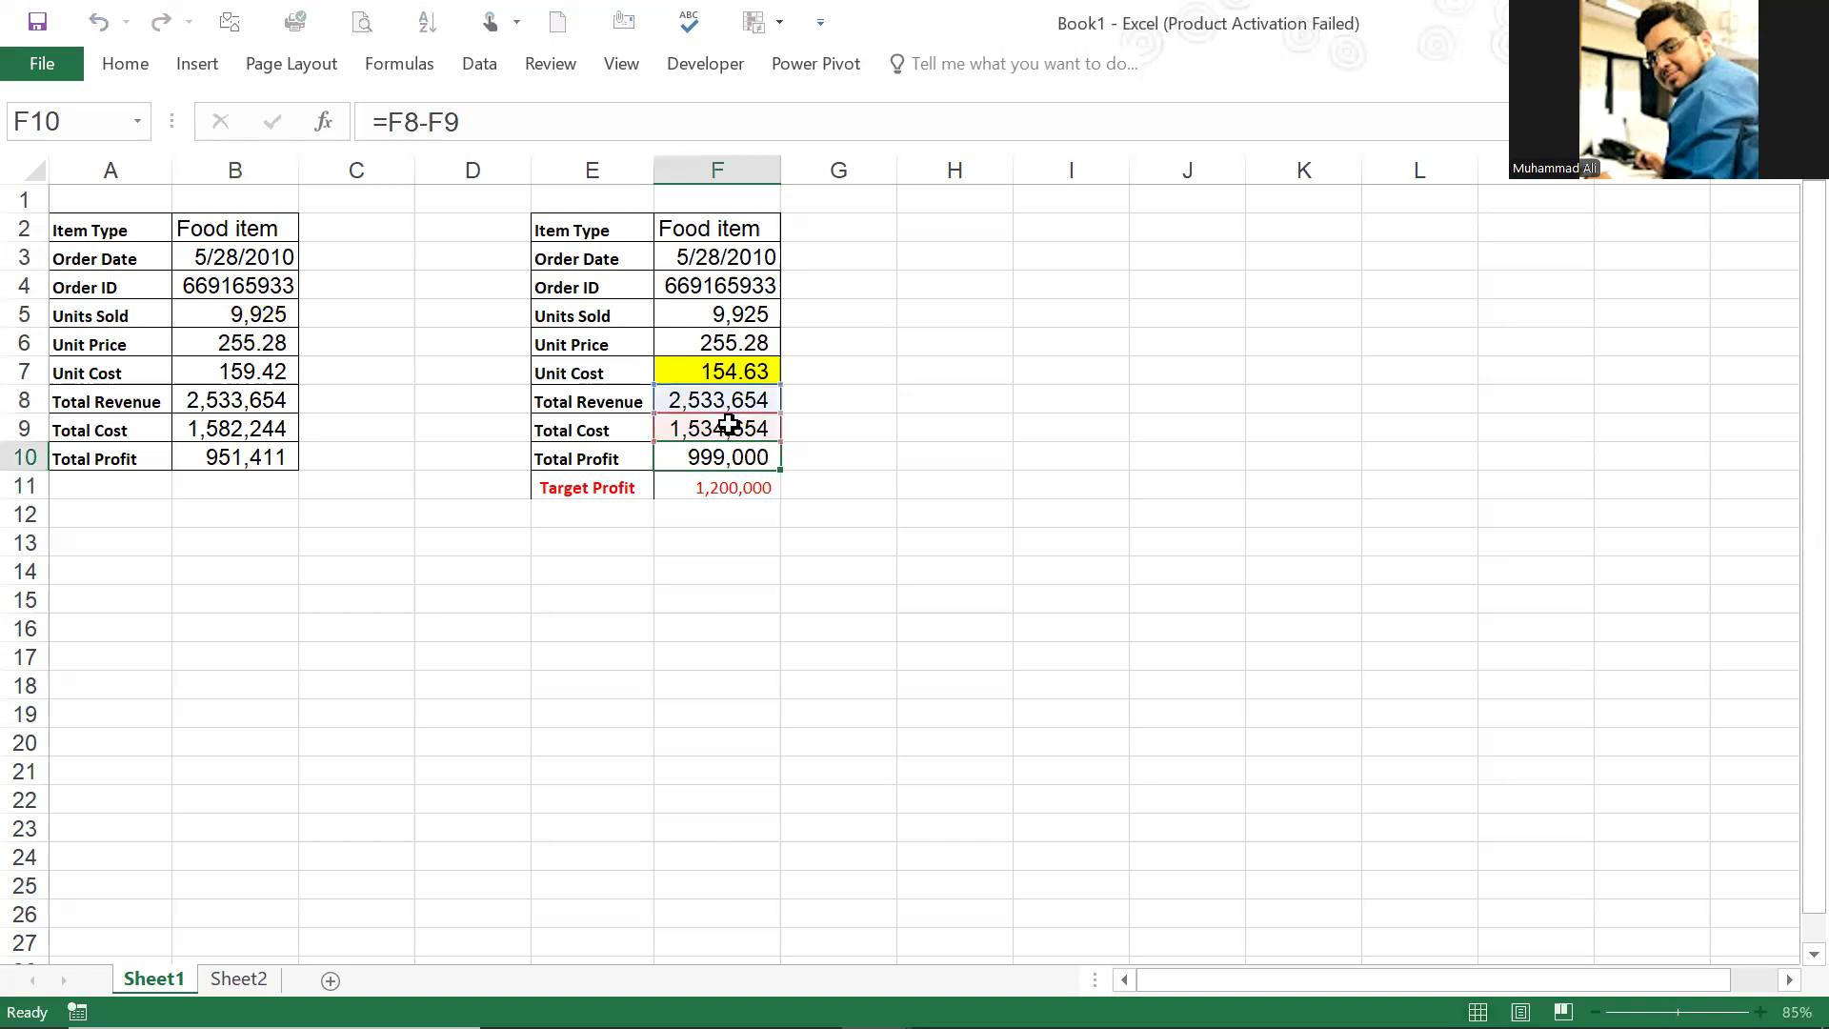
pyautogui.click(691, 369)
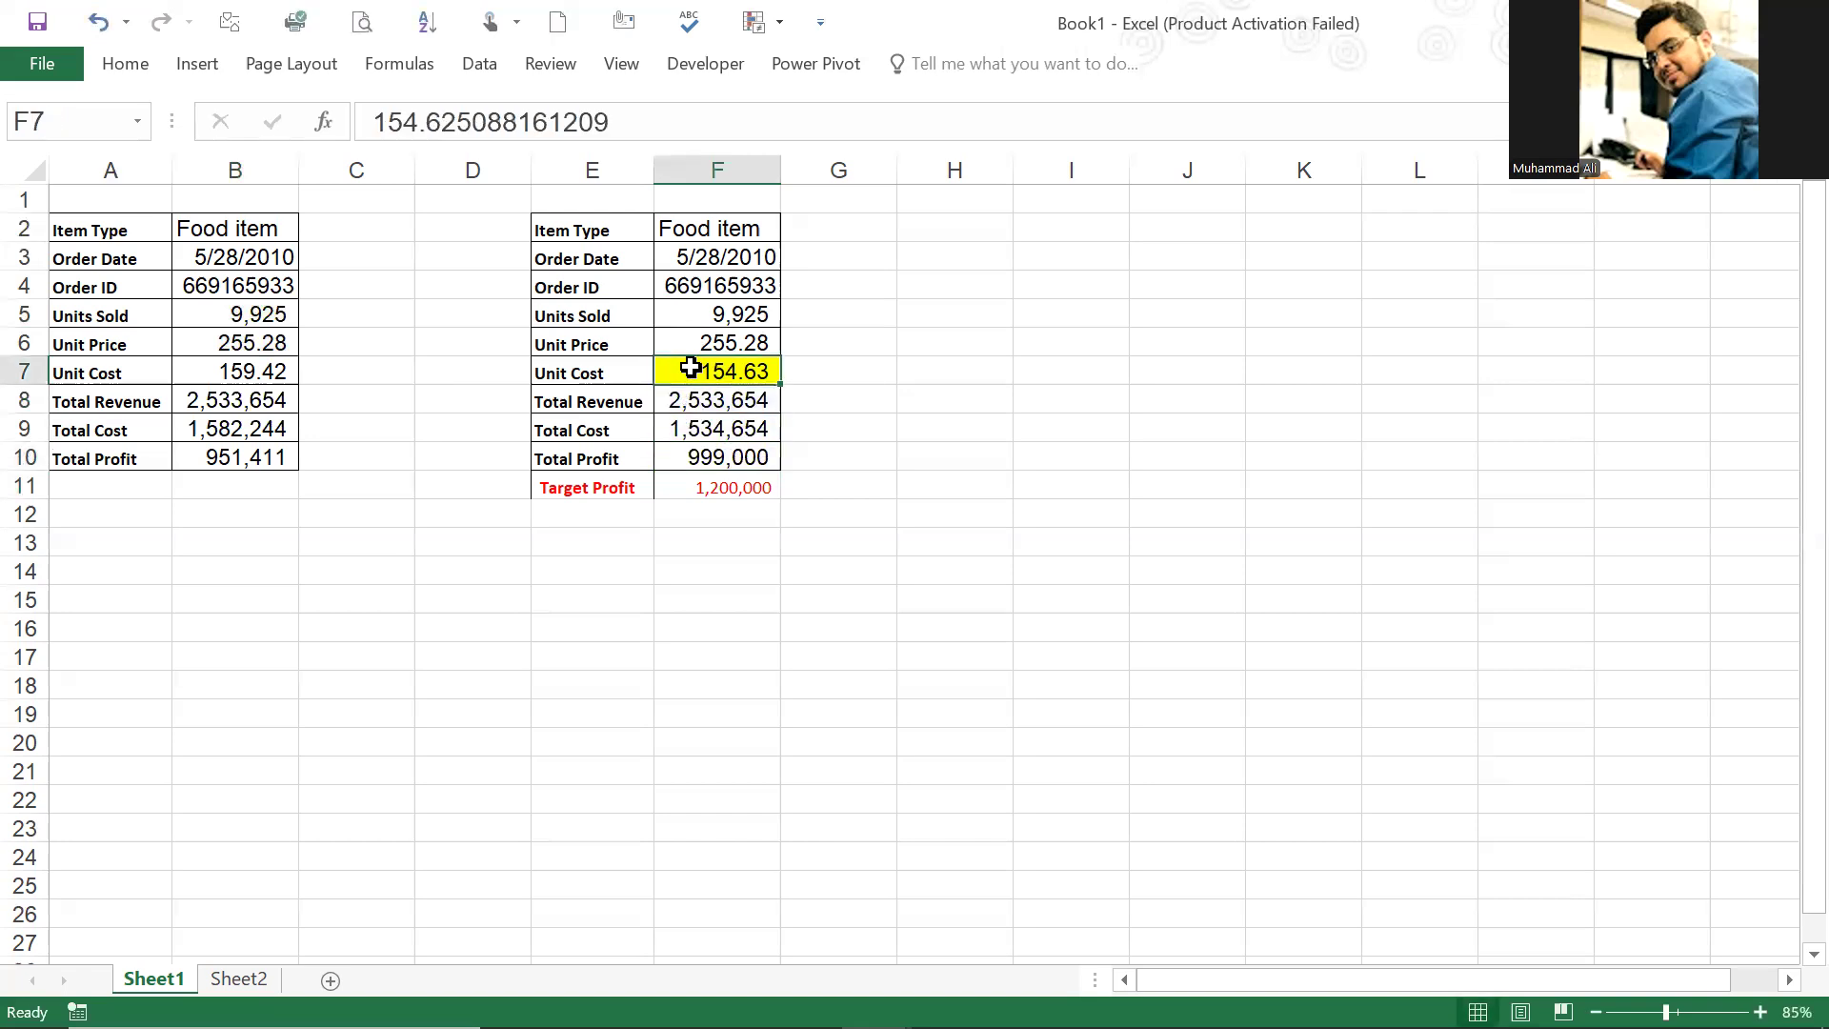
pyautogui.click(736, 461)
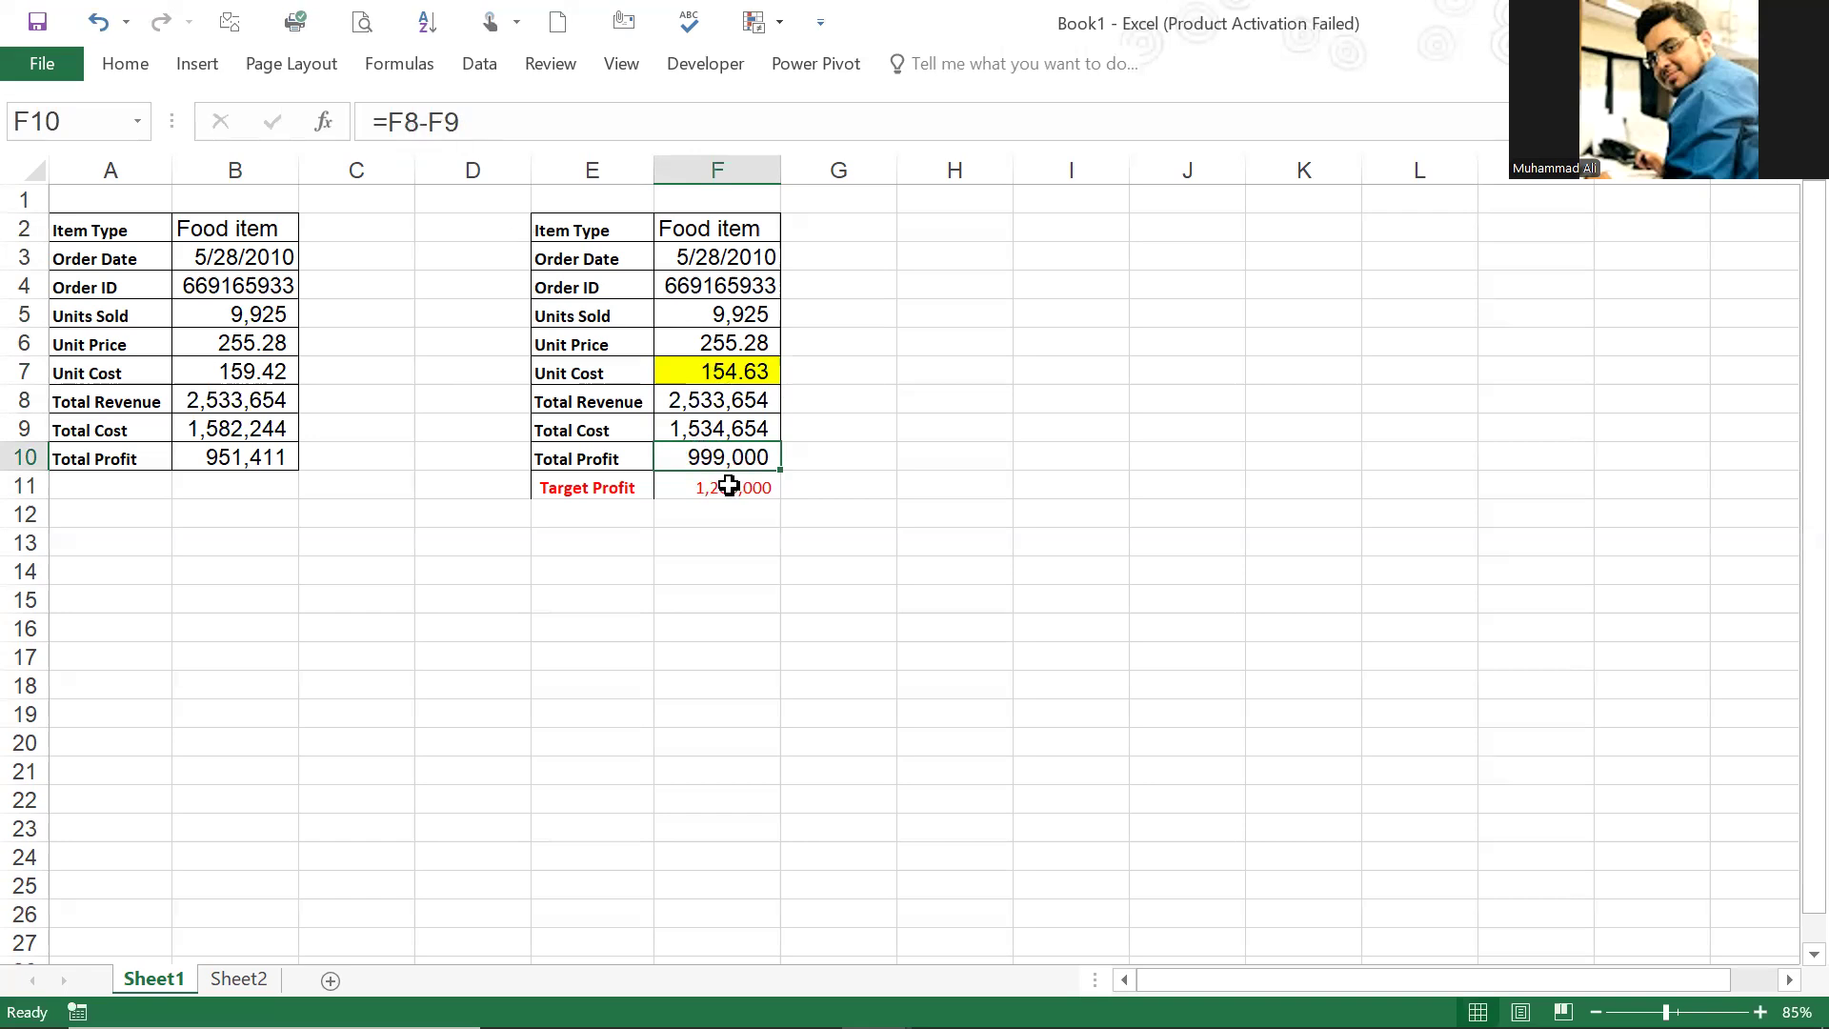
pyautogui.press('F2')
pyautogui.press('Escape')
pyautogui.doubleClick(722, 455)
pyautogui.press('Escape')
# Step: Run Goal Seek to set total profit F10 to 1200000 by changing unit cost F7, and keep the solution
pyautogui.click(475, 74)
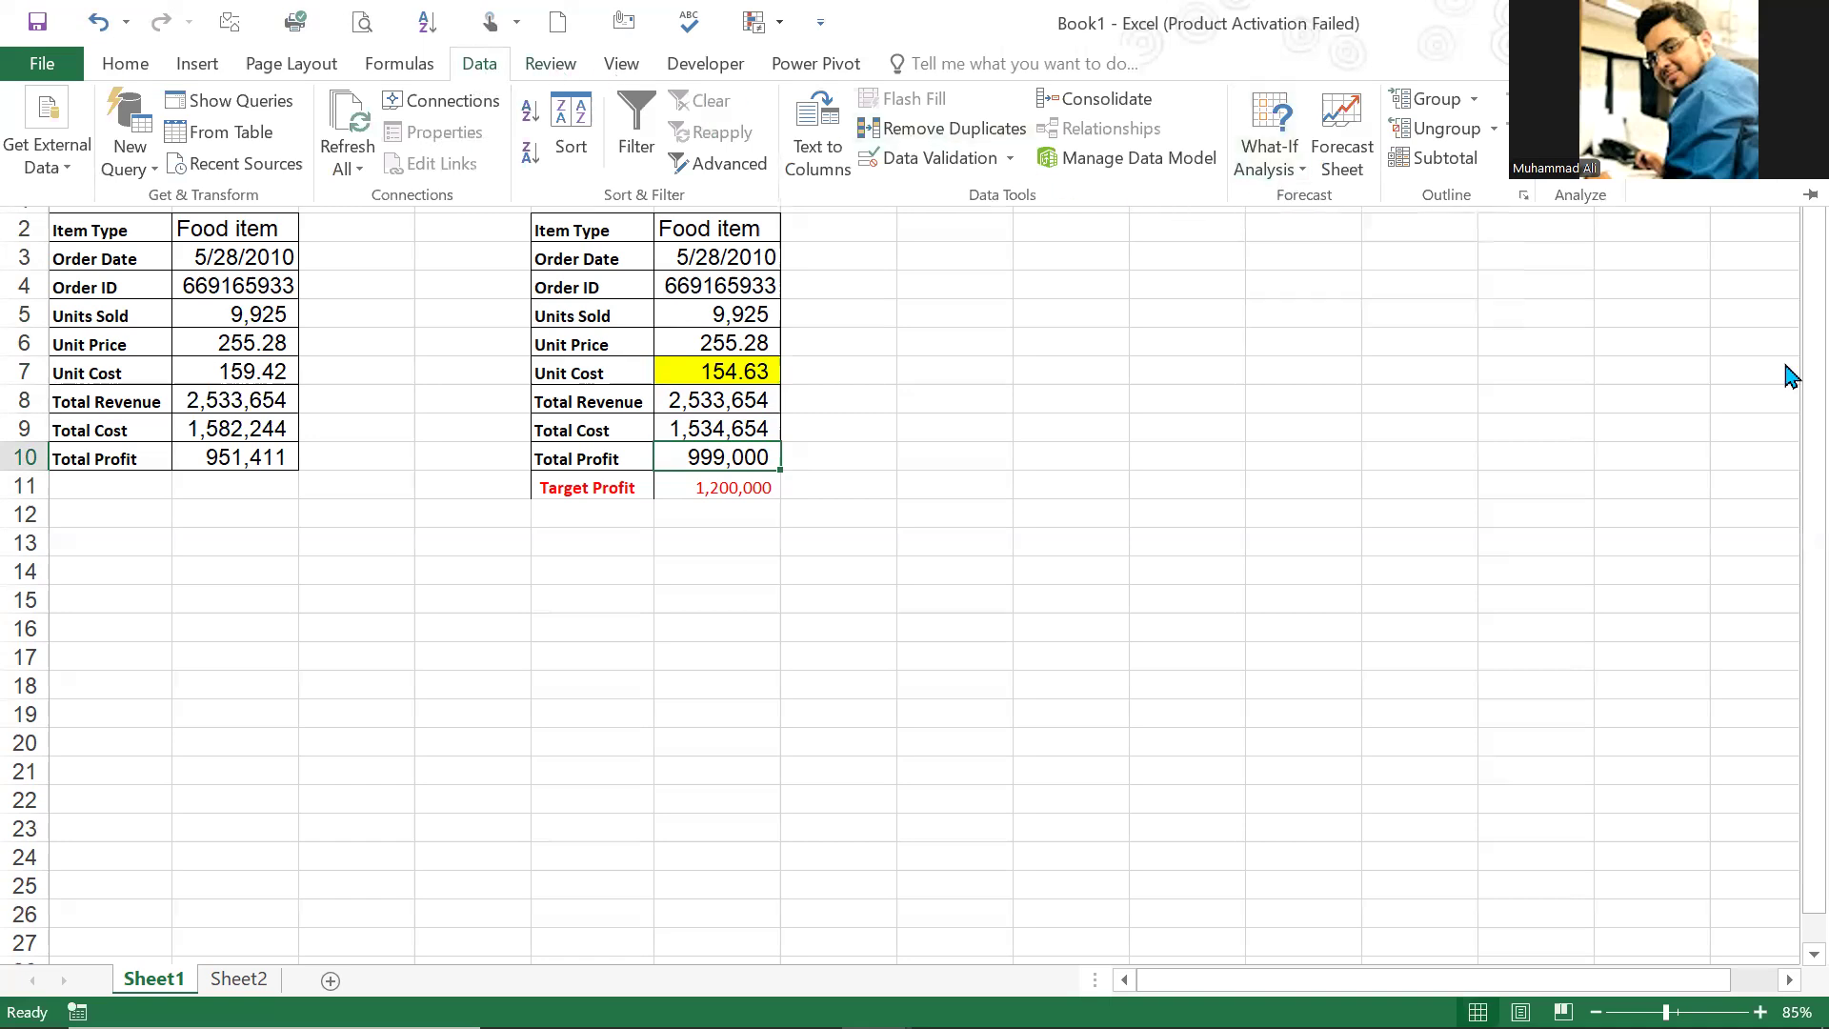
pyautogui.click(479, 63)
pyautogui.click(1290, 169)
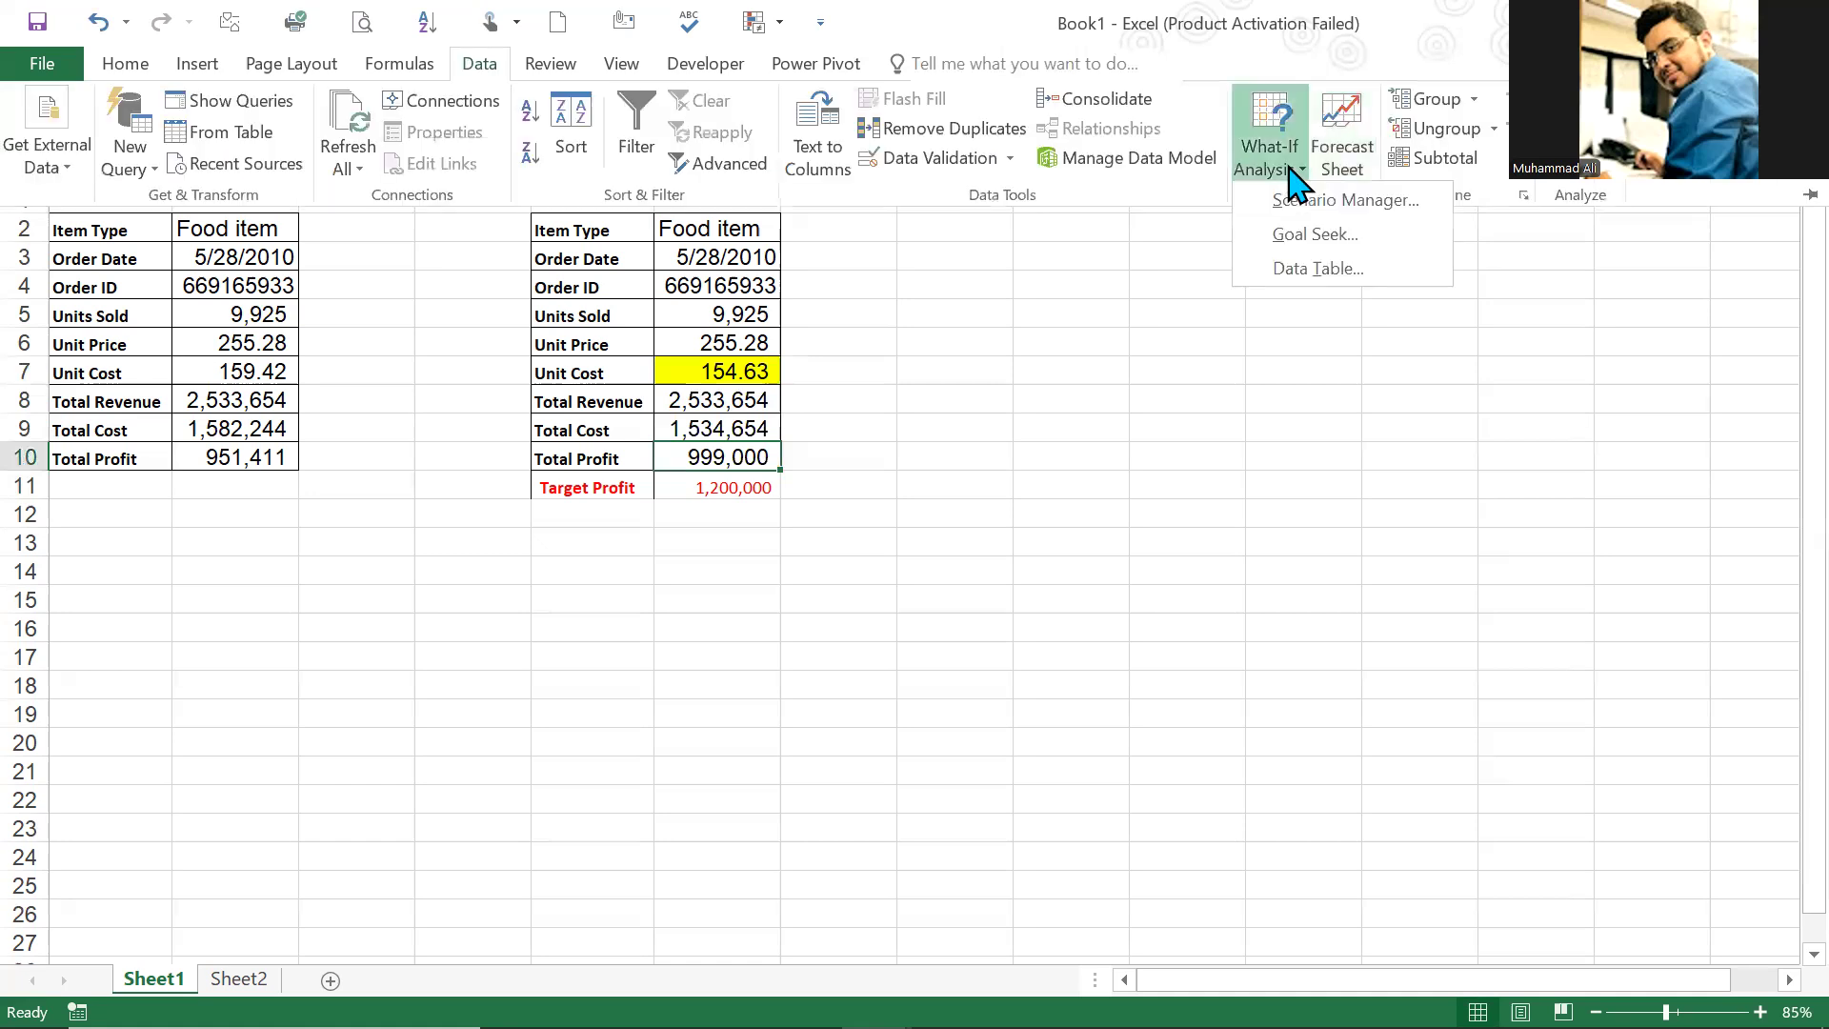
pyautogui.click(1312, 235)
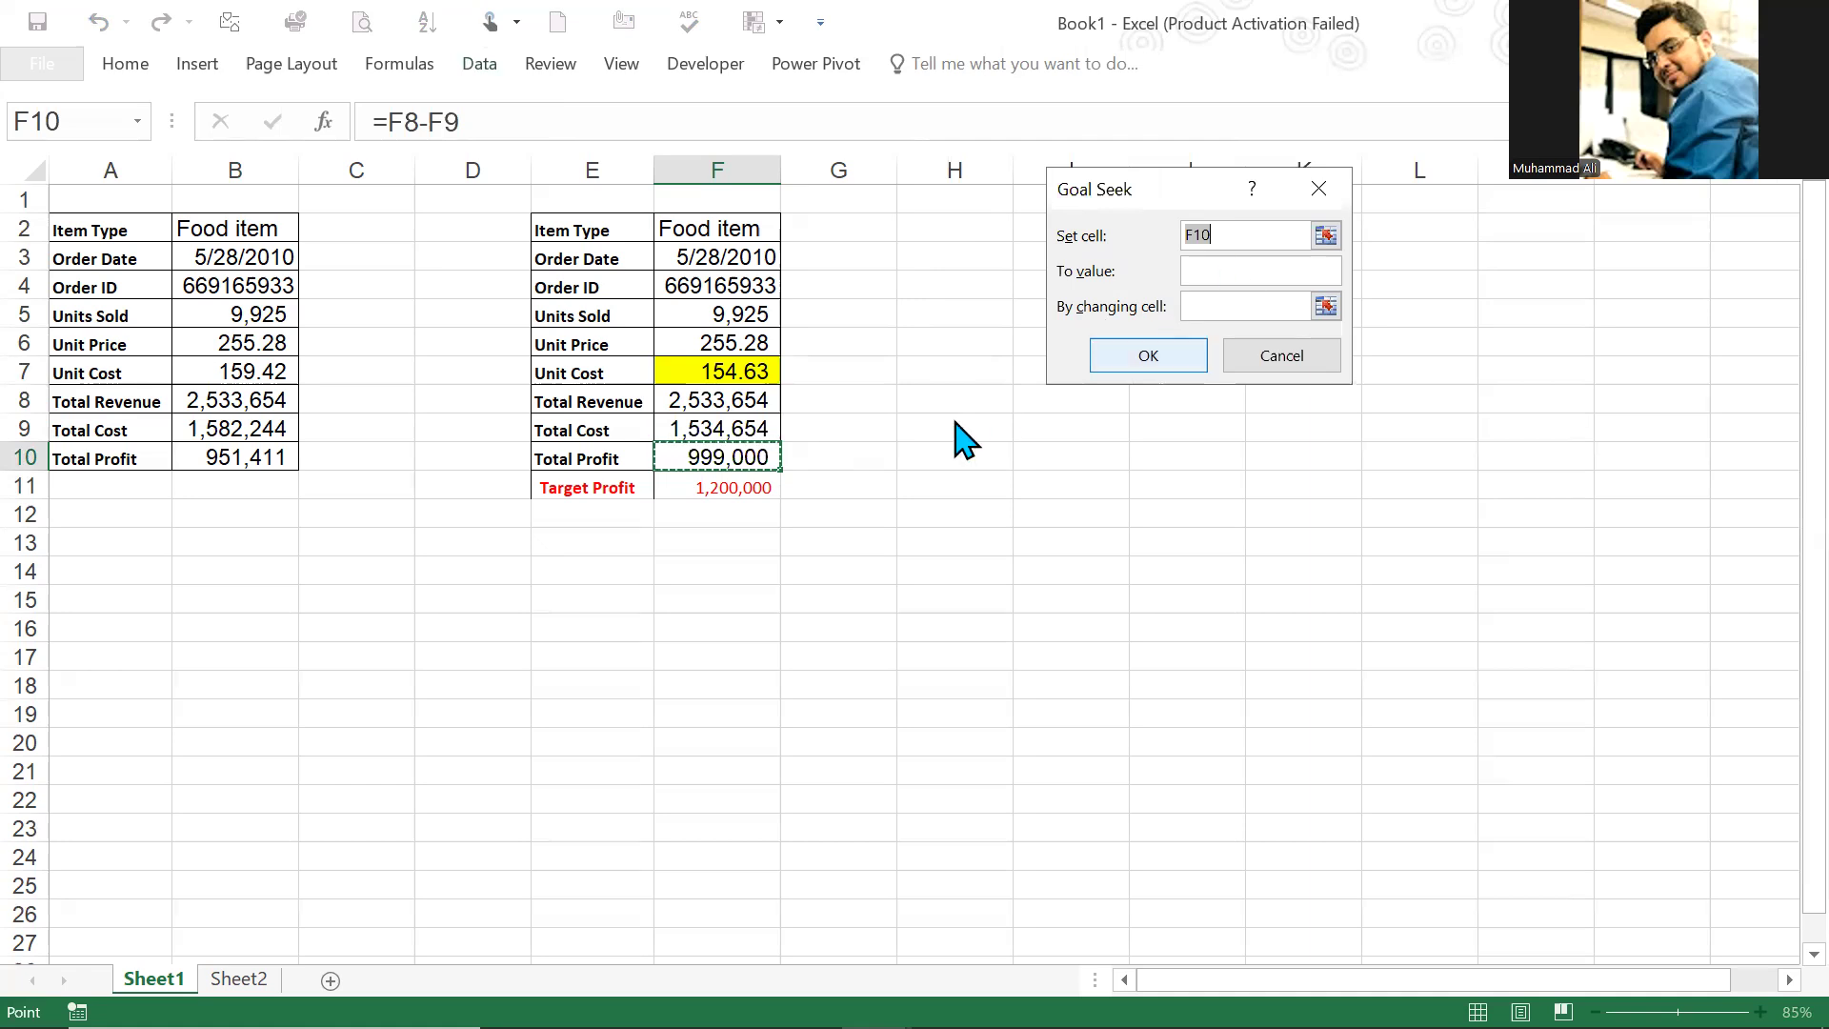
pyautogui.click(740, 457)
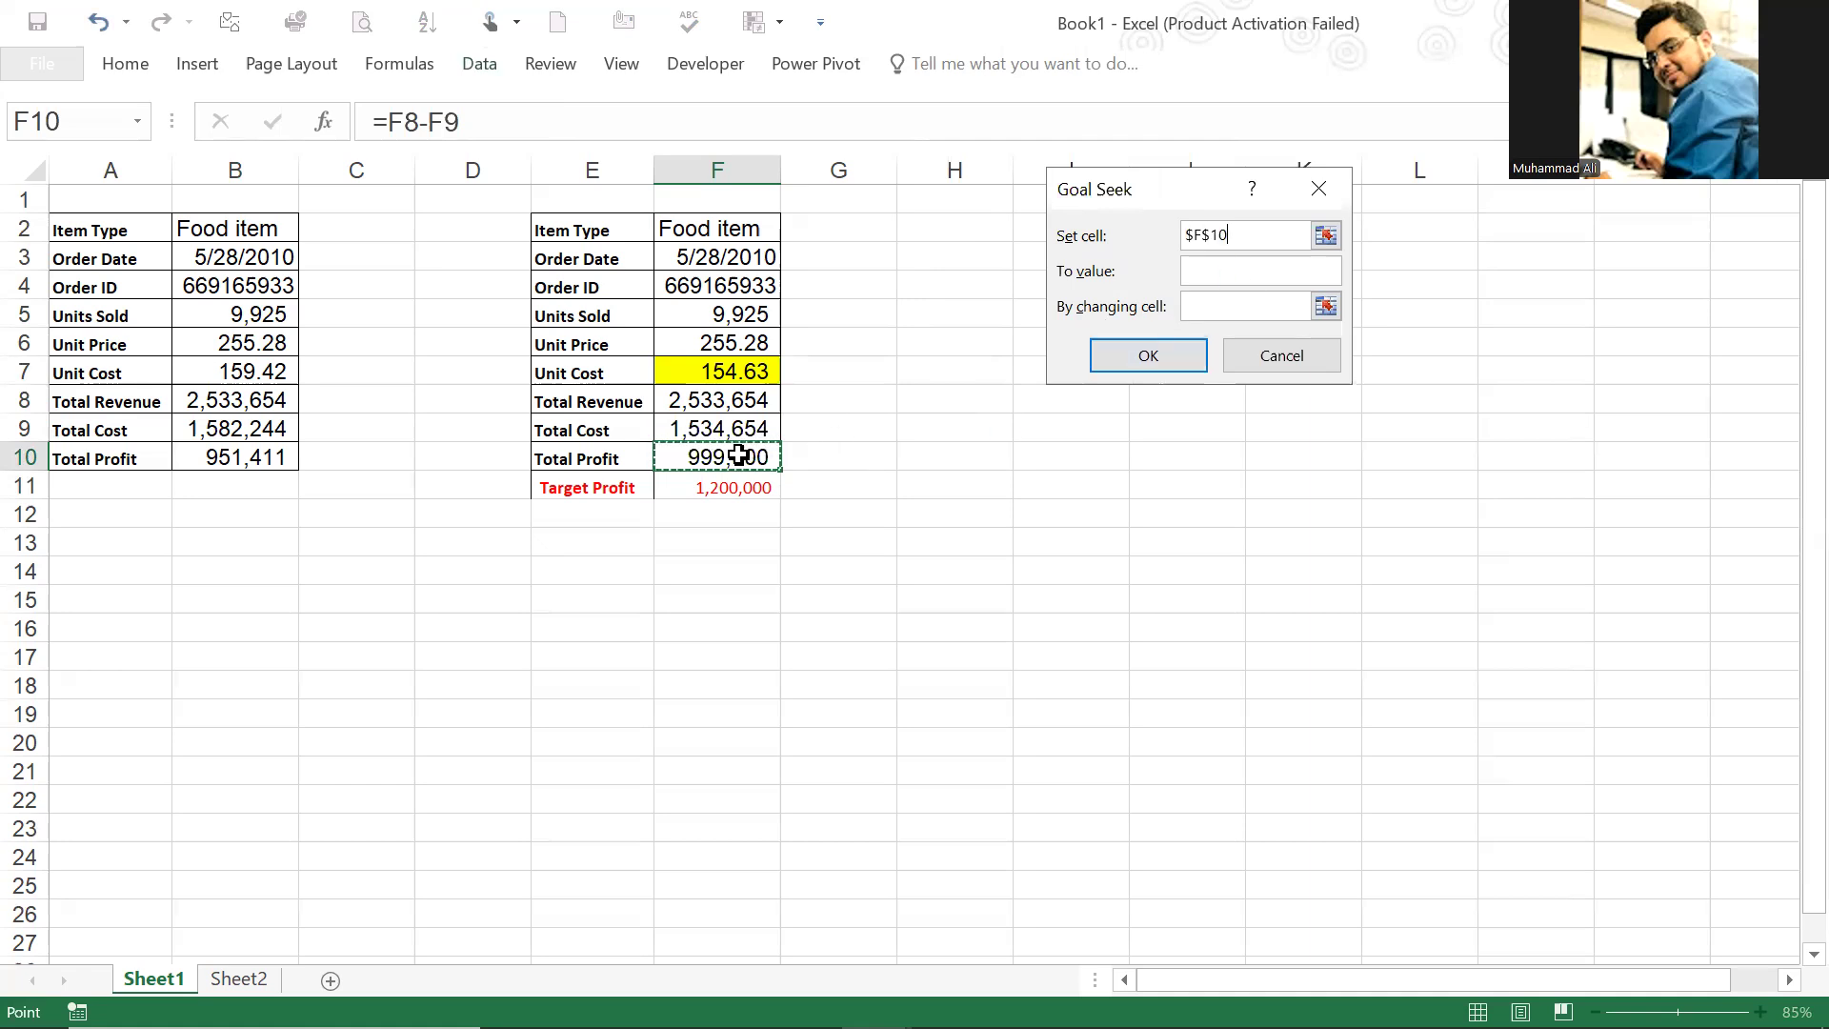
pyautogui.click(1227, 273)
pyautogui.click(1262, 315)
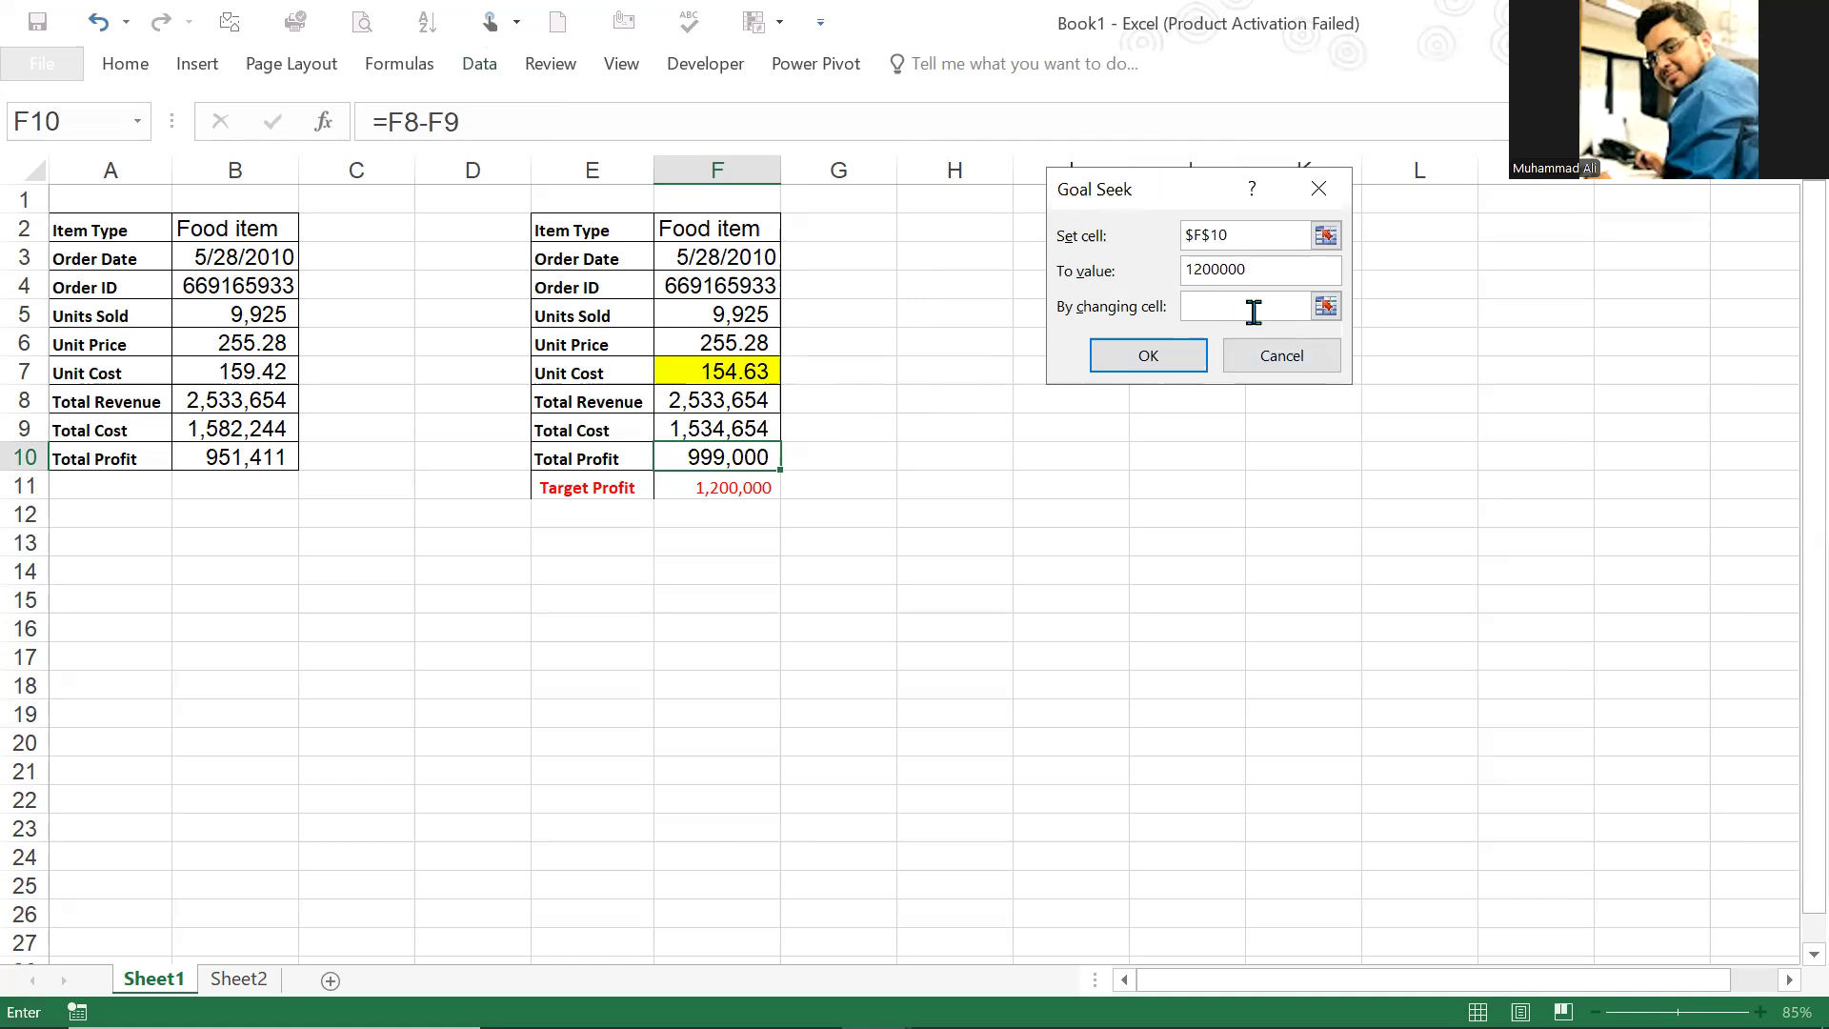
pyautogui.click(688, 369)
pyautogui.click(1195, 363)
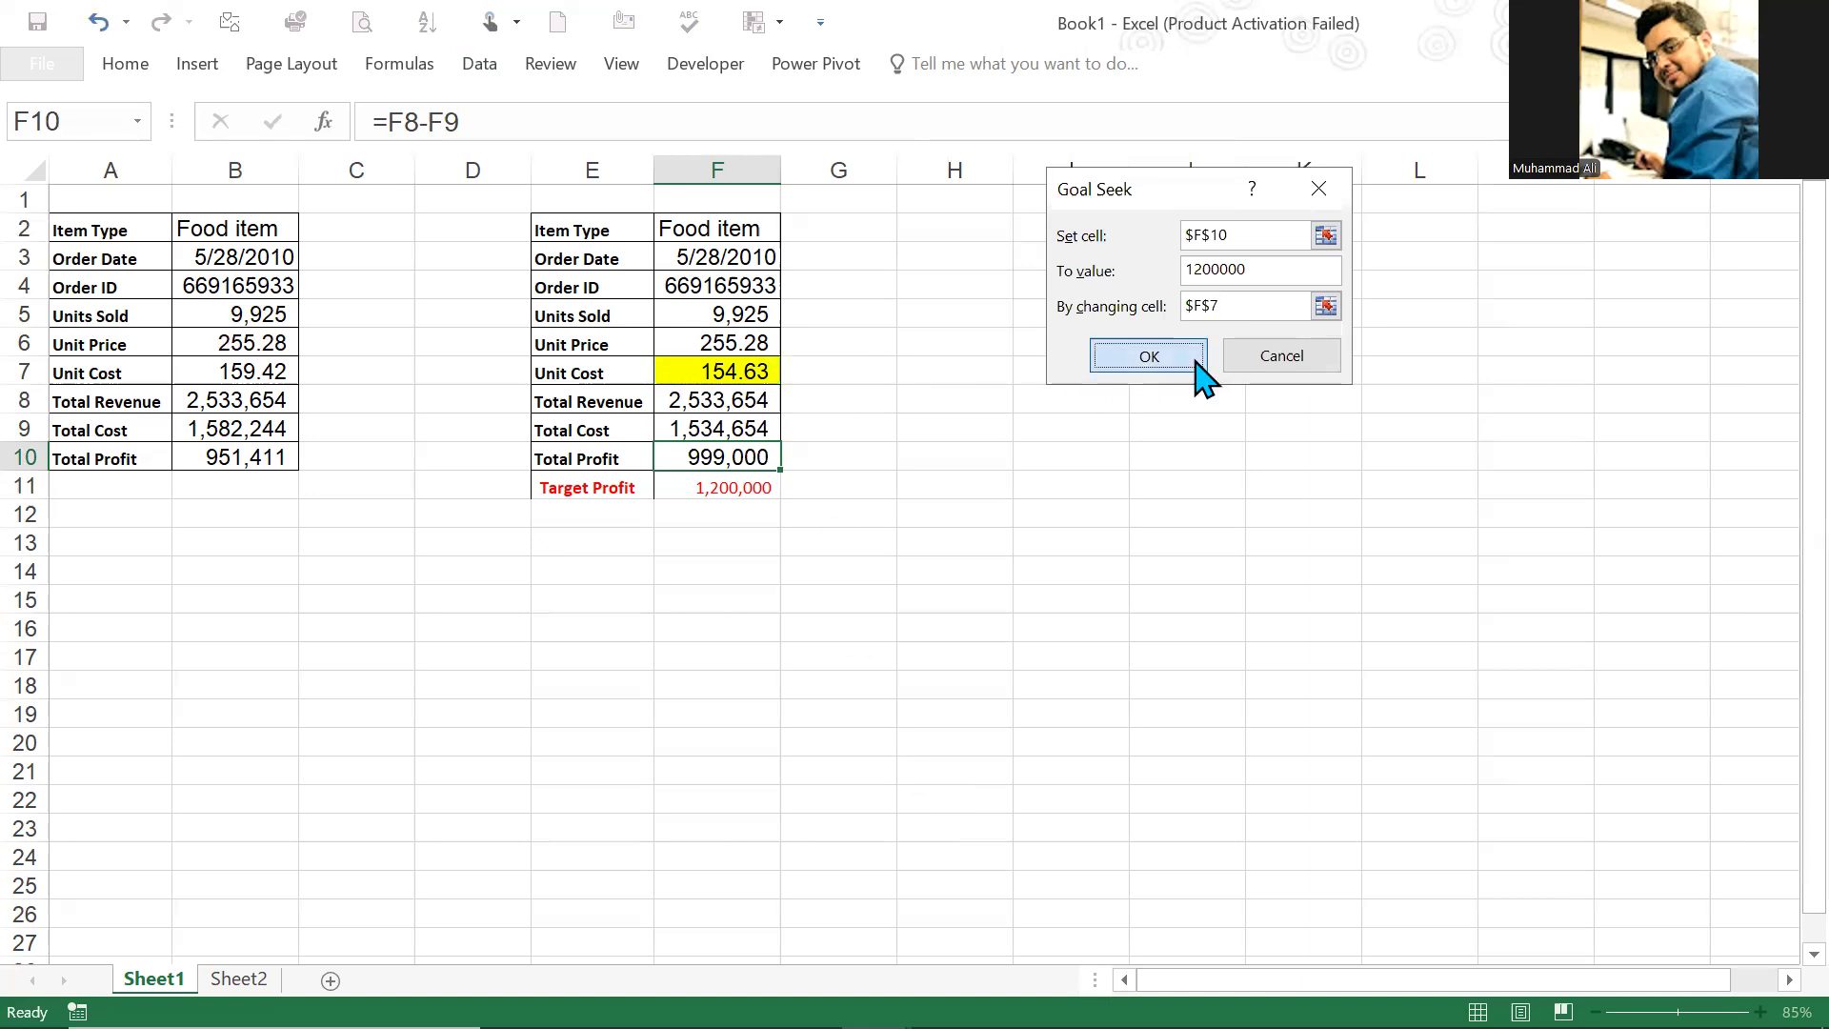
pyautogui.click(1196, 361)
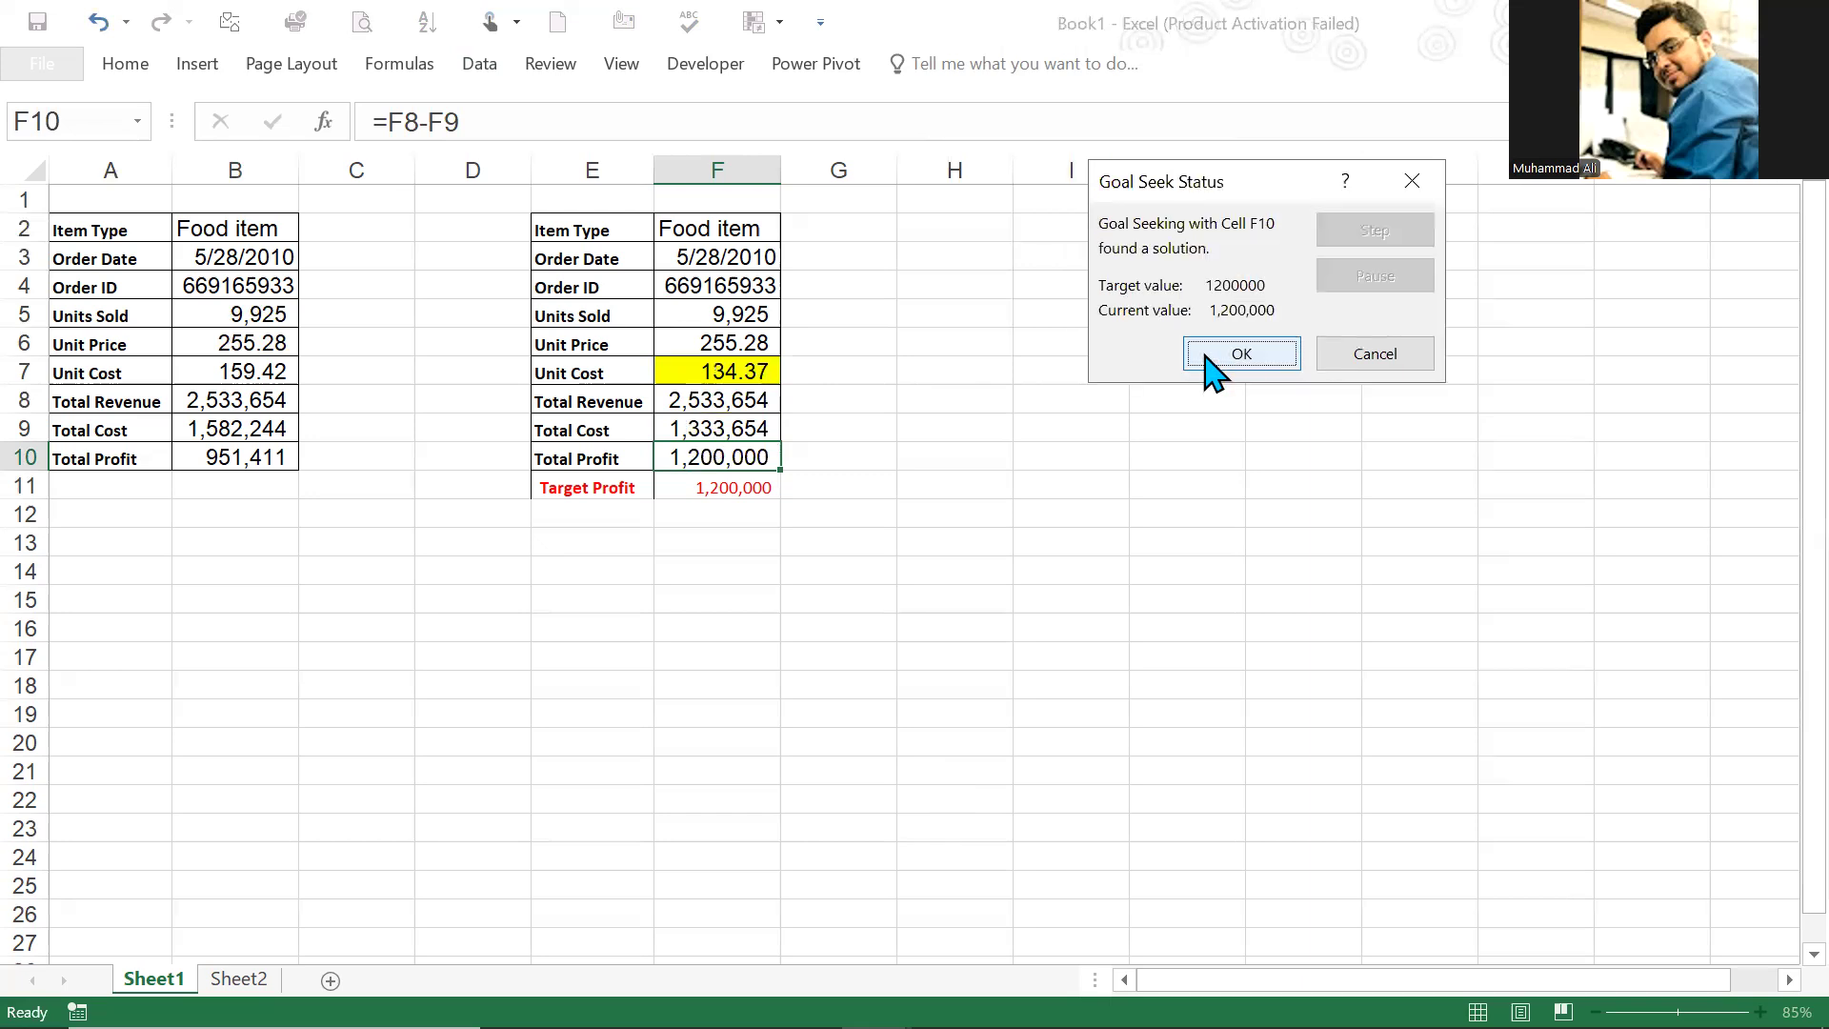
pyautogui.press('Return')
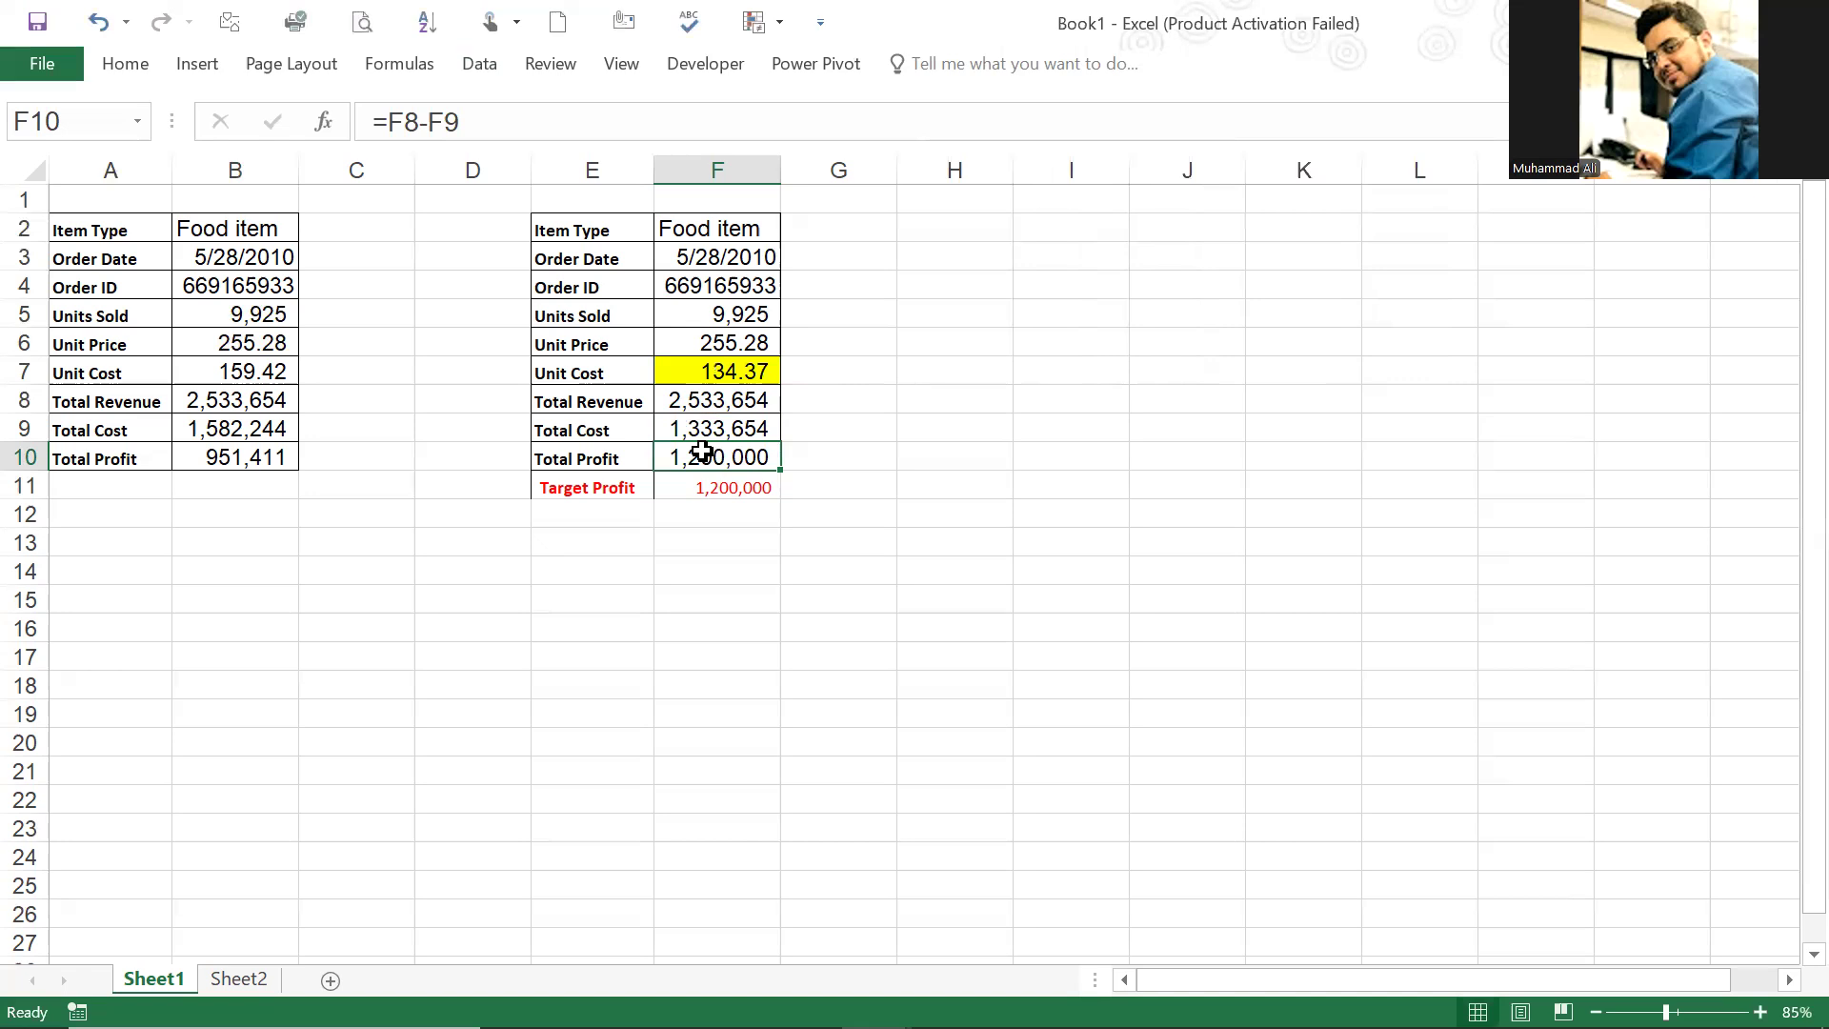
# Step: Review the solved unit cost in F7 against the unit price, total cost, total profit and target profit in the second table
pyautogui.click(693, 366)
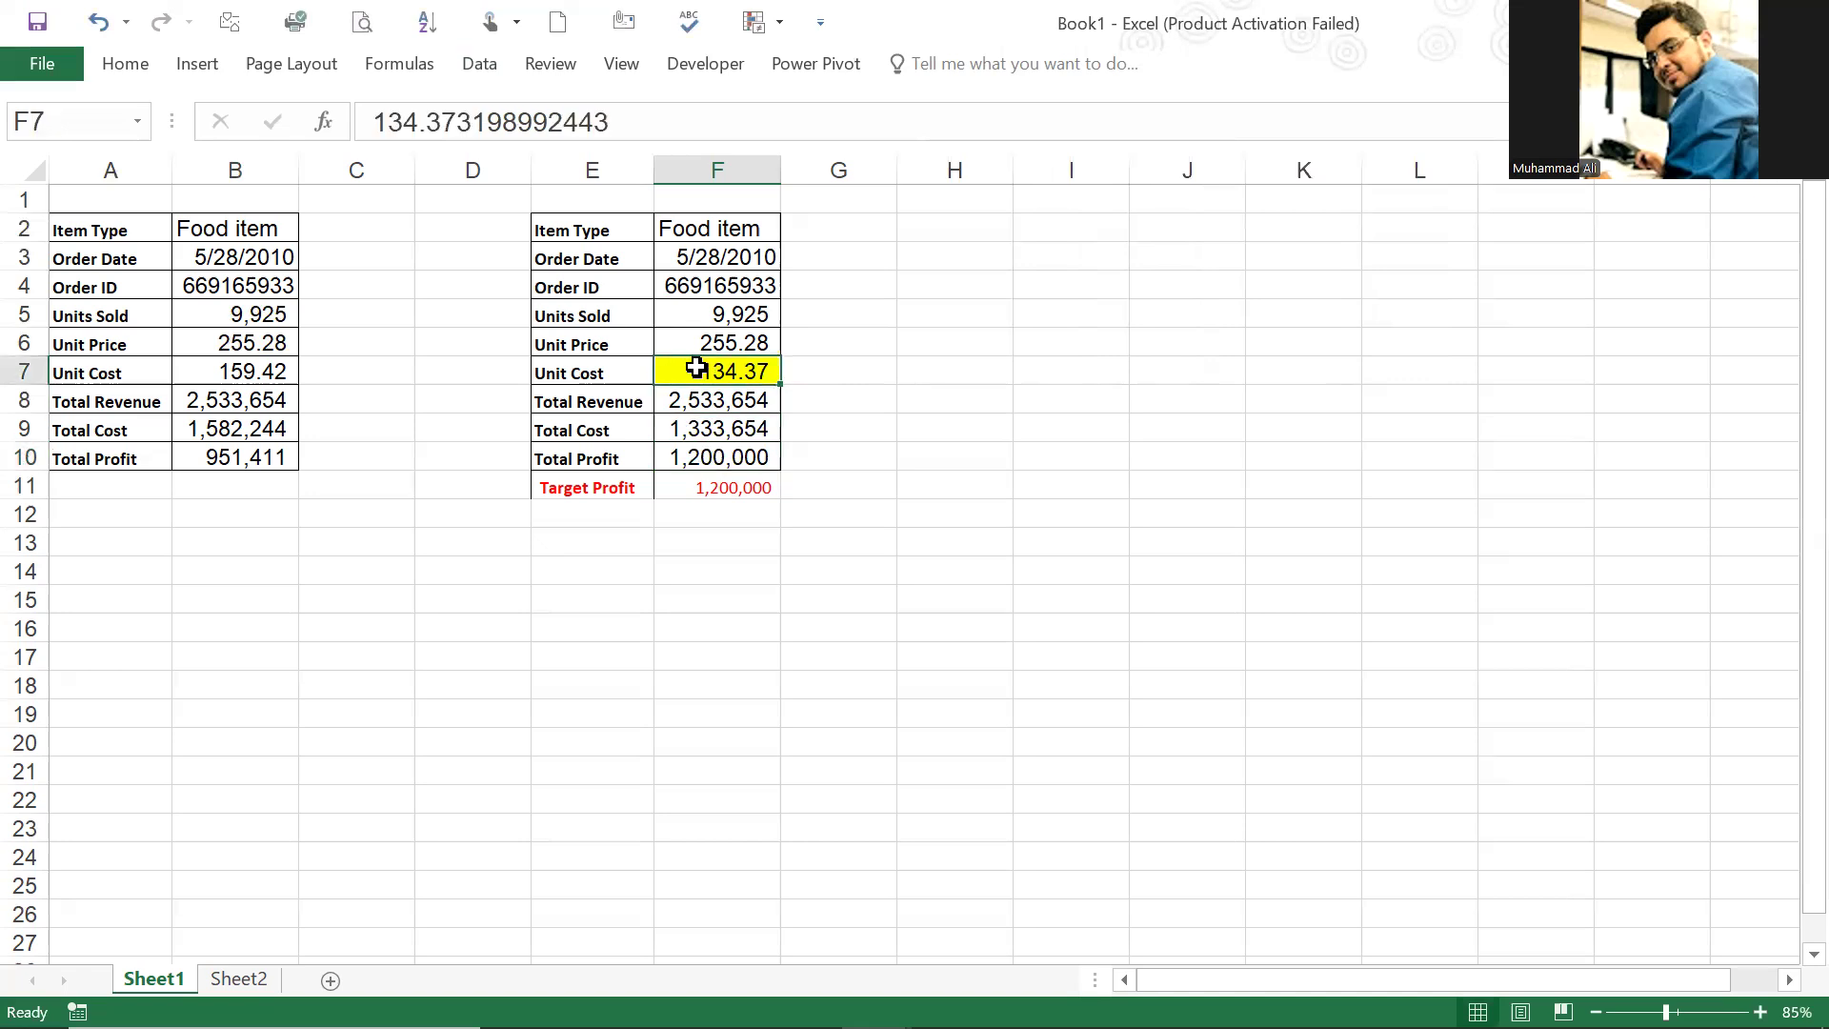
pyautogui.doubleClick(757, 459)
pyautogui.press('Escape')
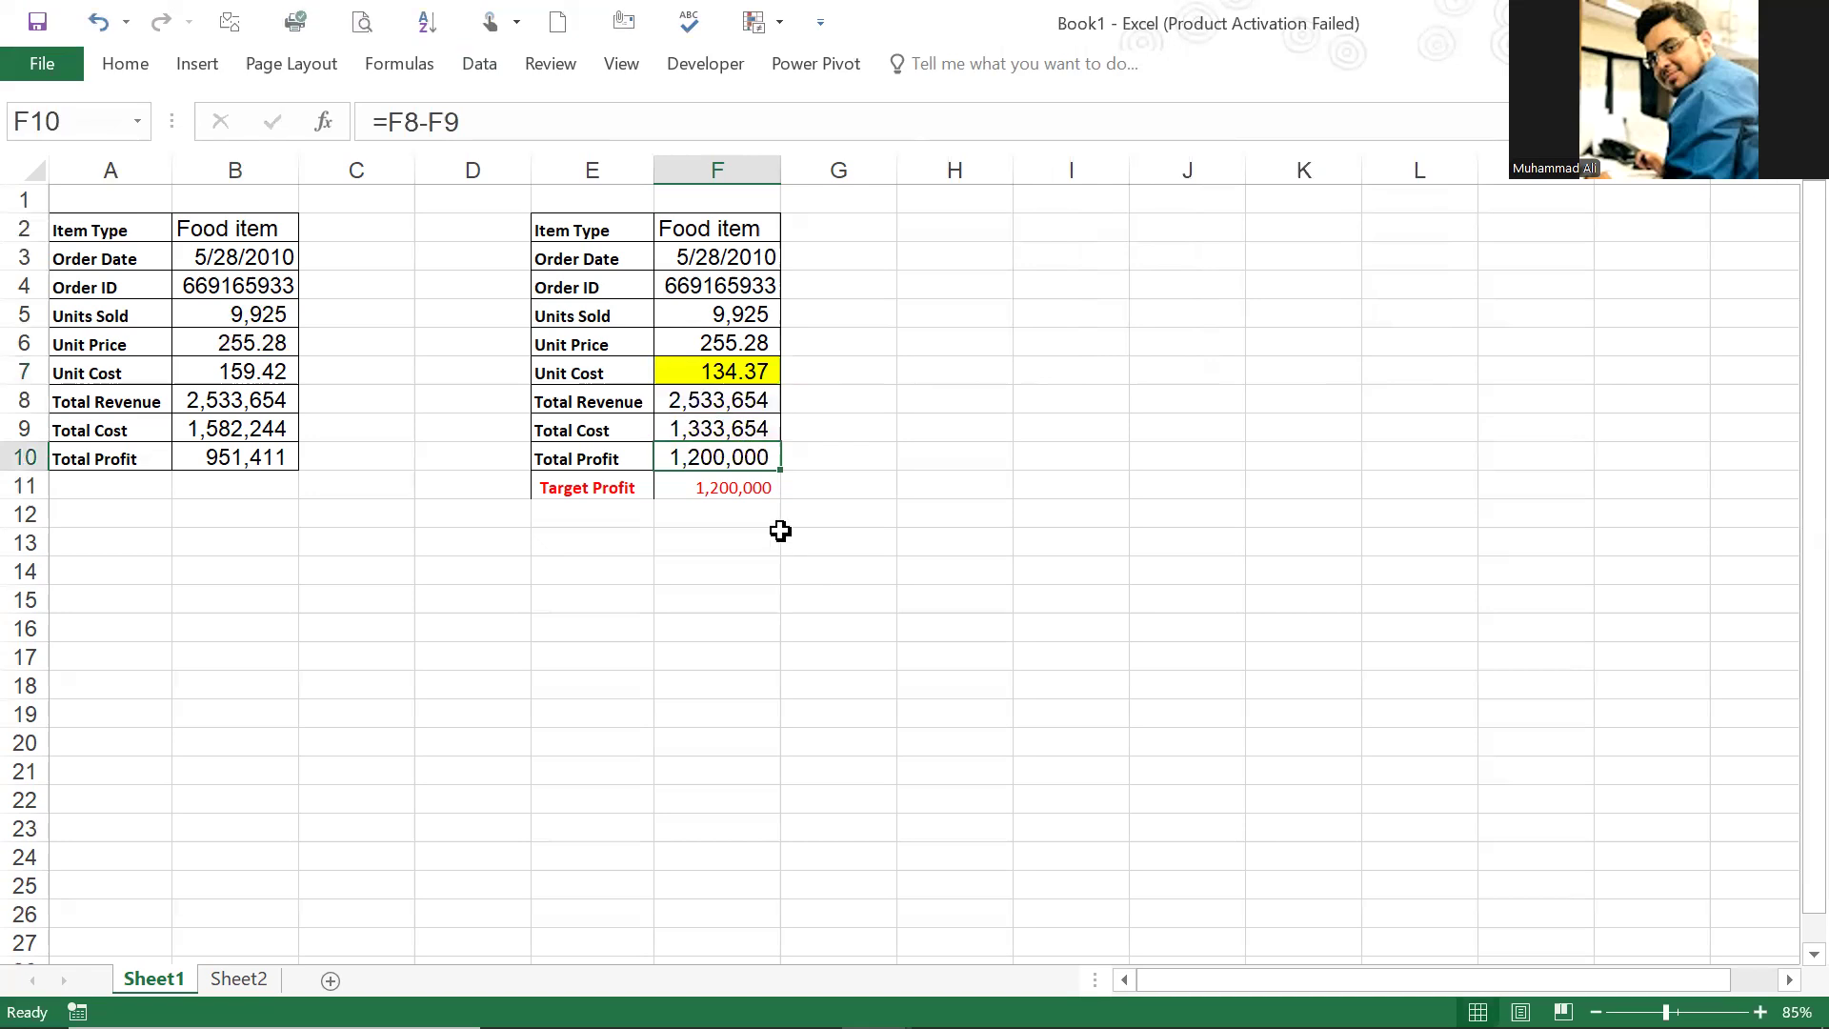
pyautogui.click(715, 381)
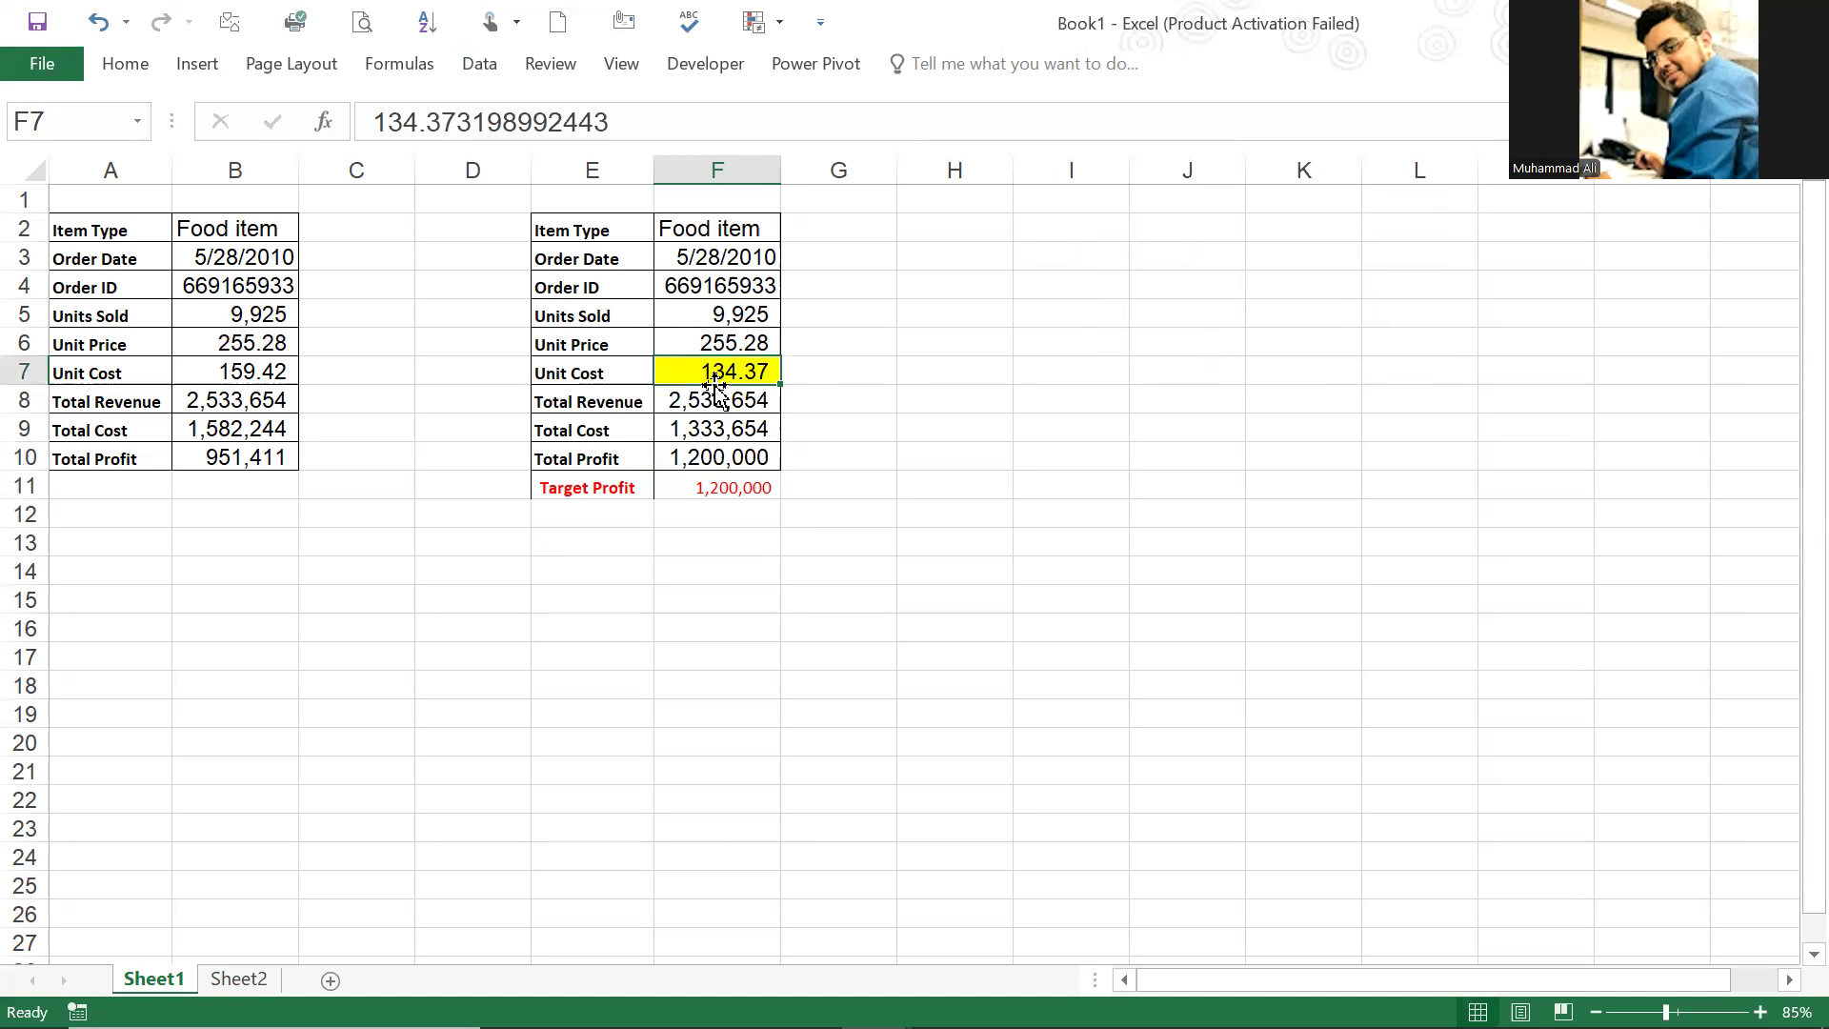
pyautogui.click(727, 458)
pyautogui.click(727, 364)
pyautogui.click(739, 481)
pyautogui.click(724, 376)
pyautogui.click(724, 457)
pyautogui.click(713, 345)
pyautogui.click(738, 429)
pyautogui.click(744, 377)
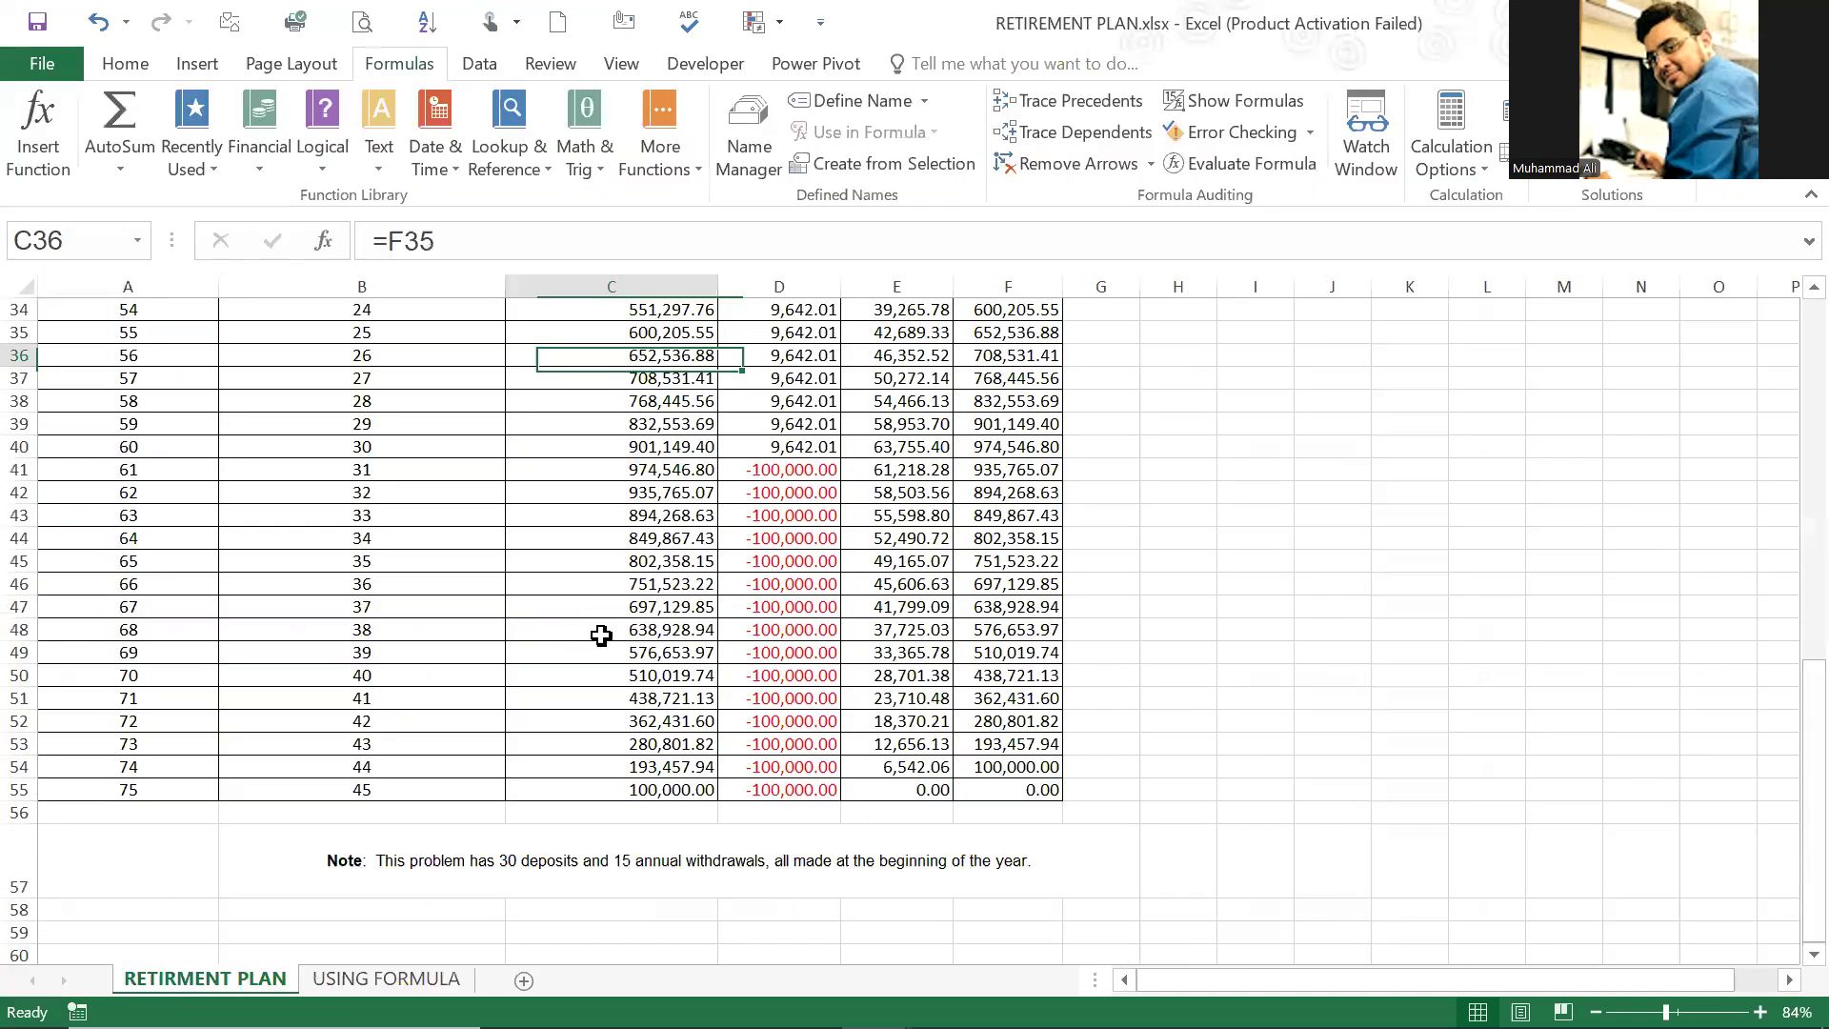
# Step: Switch to the RETIREMENT PLAN workbook and examine the annual deposit in C4 and the yearly schedule down to the final balance in F55
pyautogui.scroll(18, 600, 633)
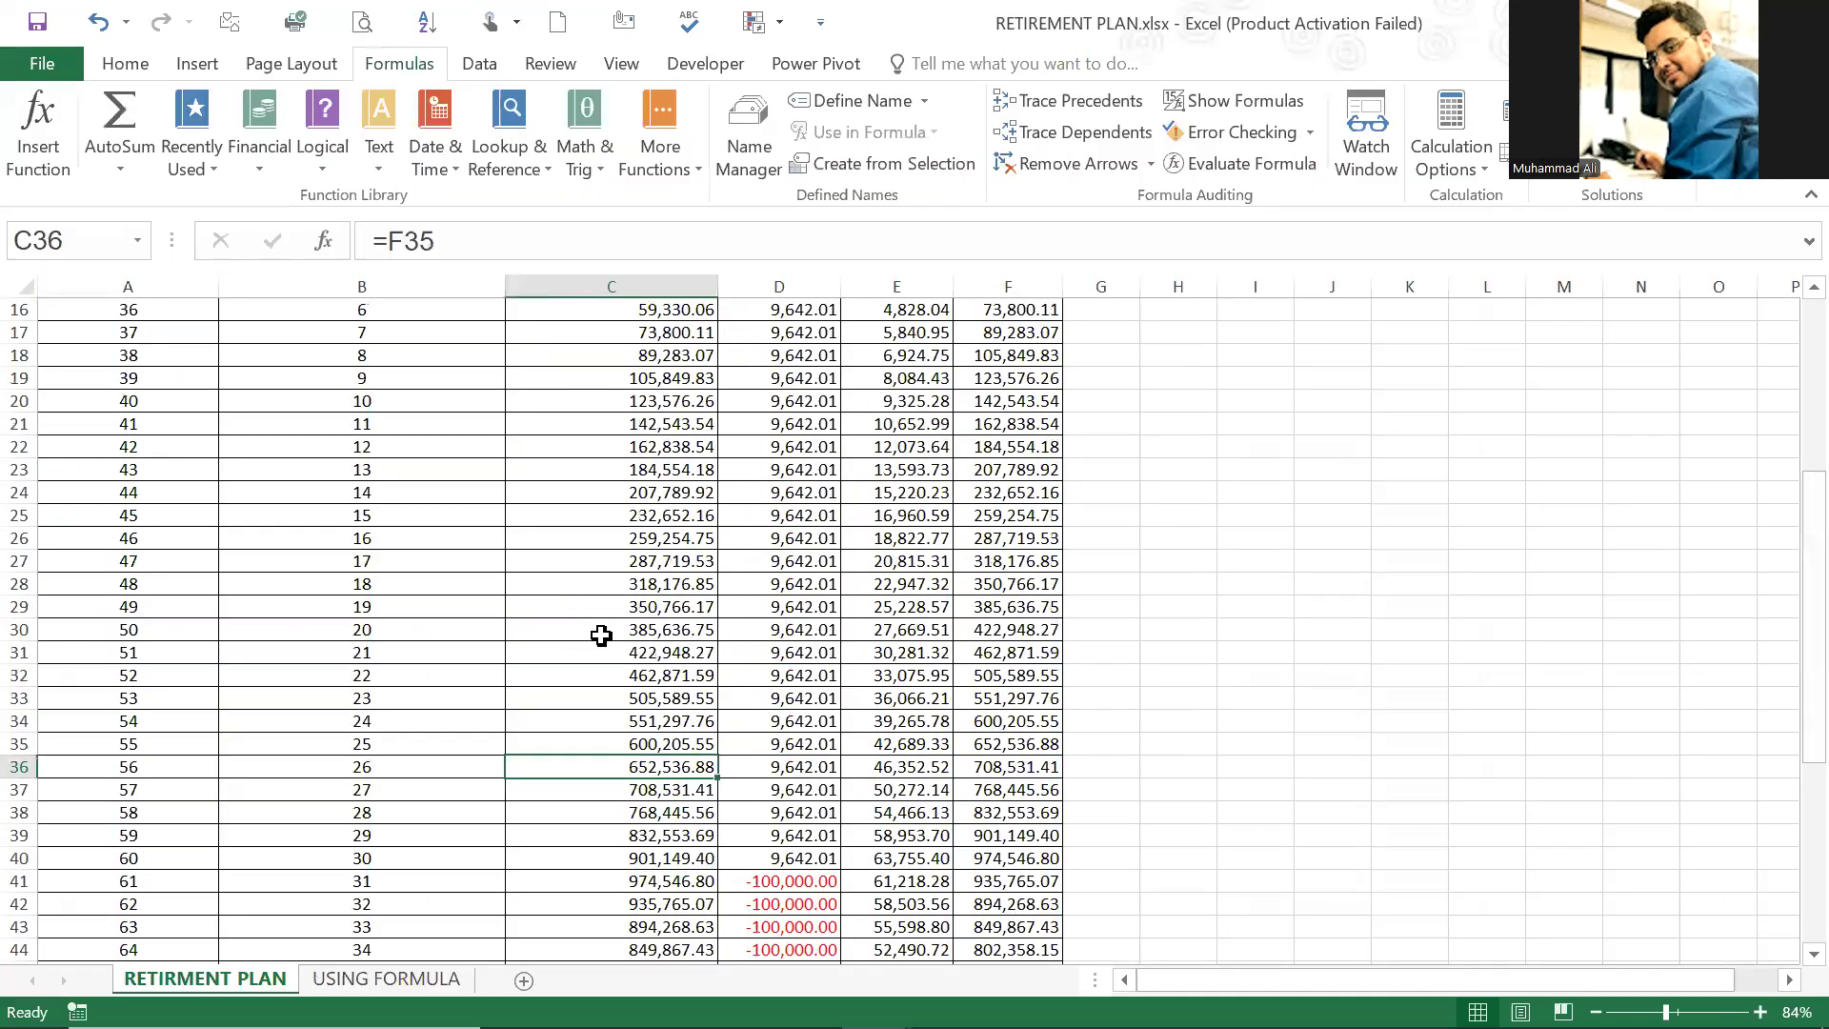
pyautogui.click(644, 498)
pyautogui.click(667, 407)
pyautogui.click(671, 384)
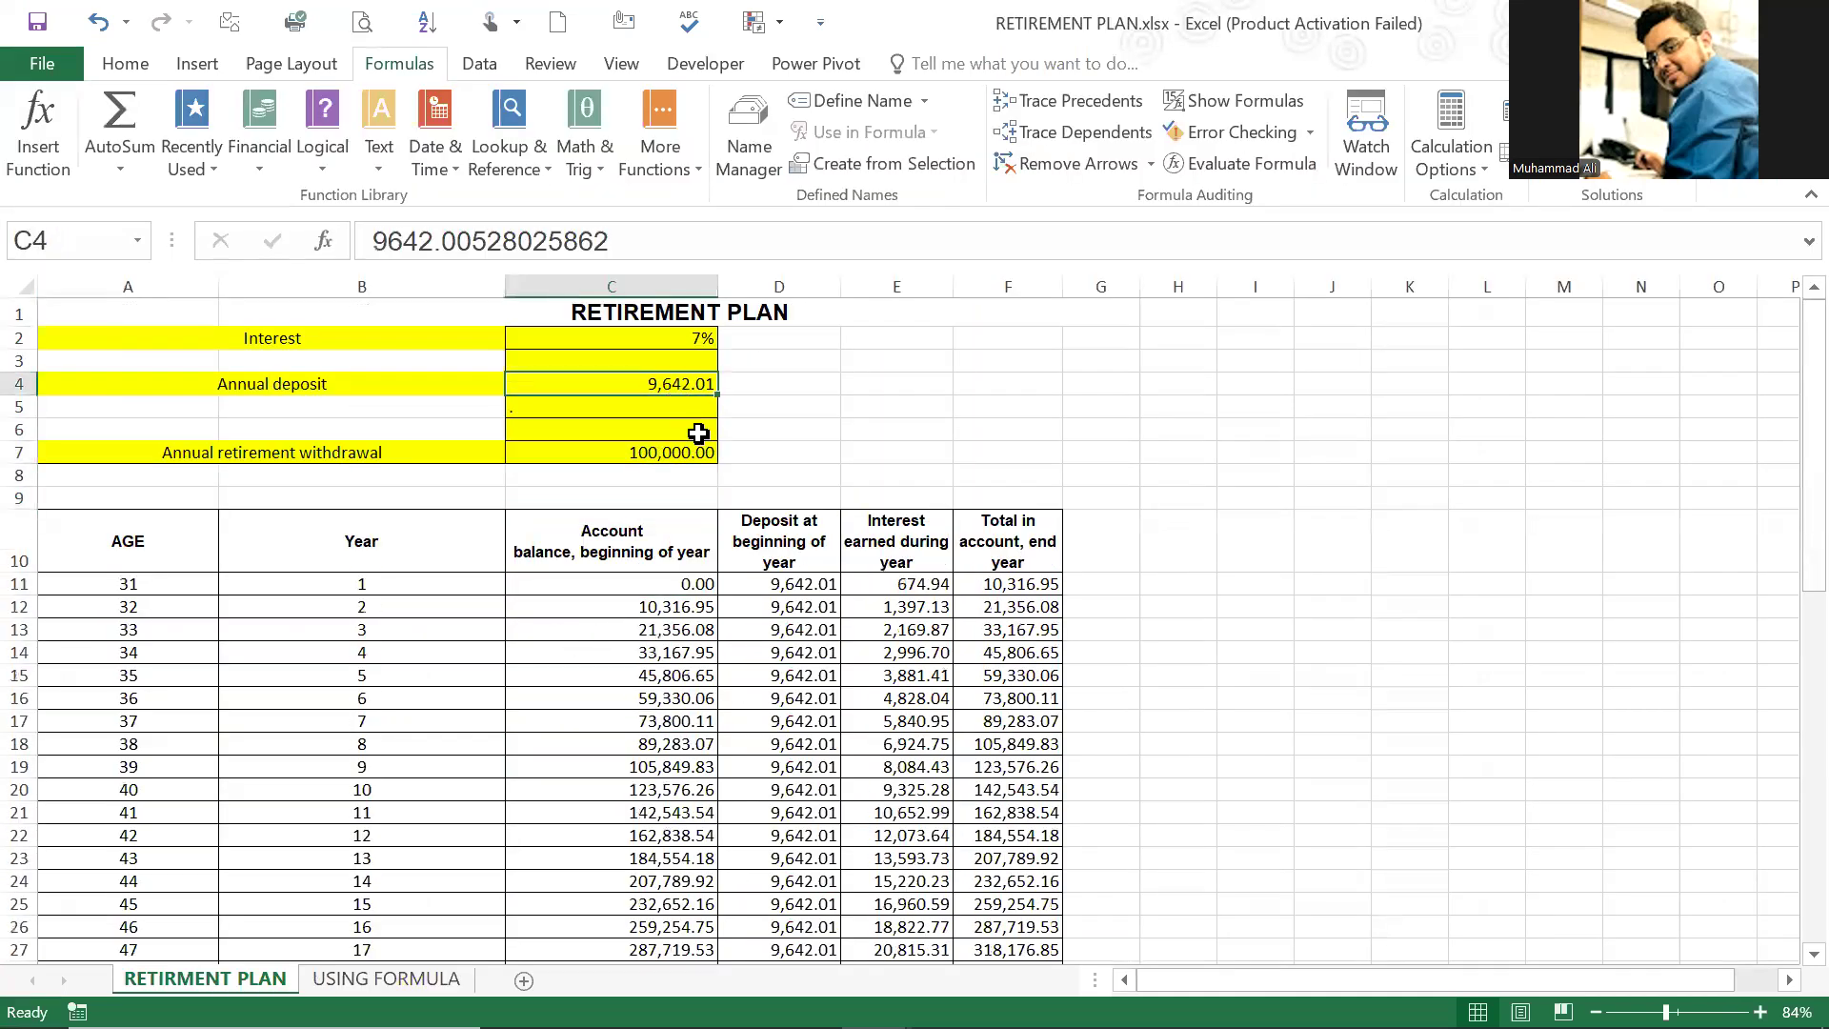
pyautogui.click(1032, 437)
pyautogui.scroll(-1, 604, 397)
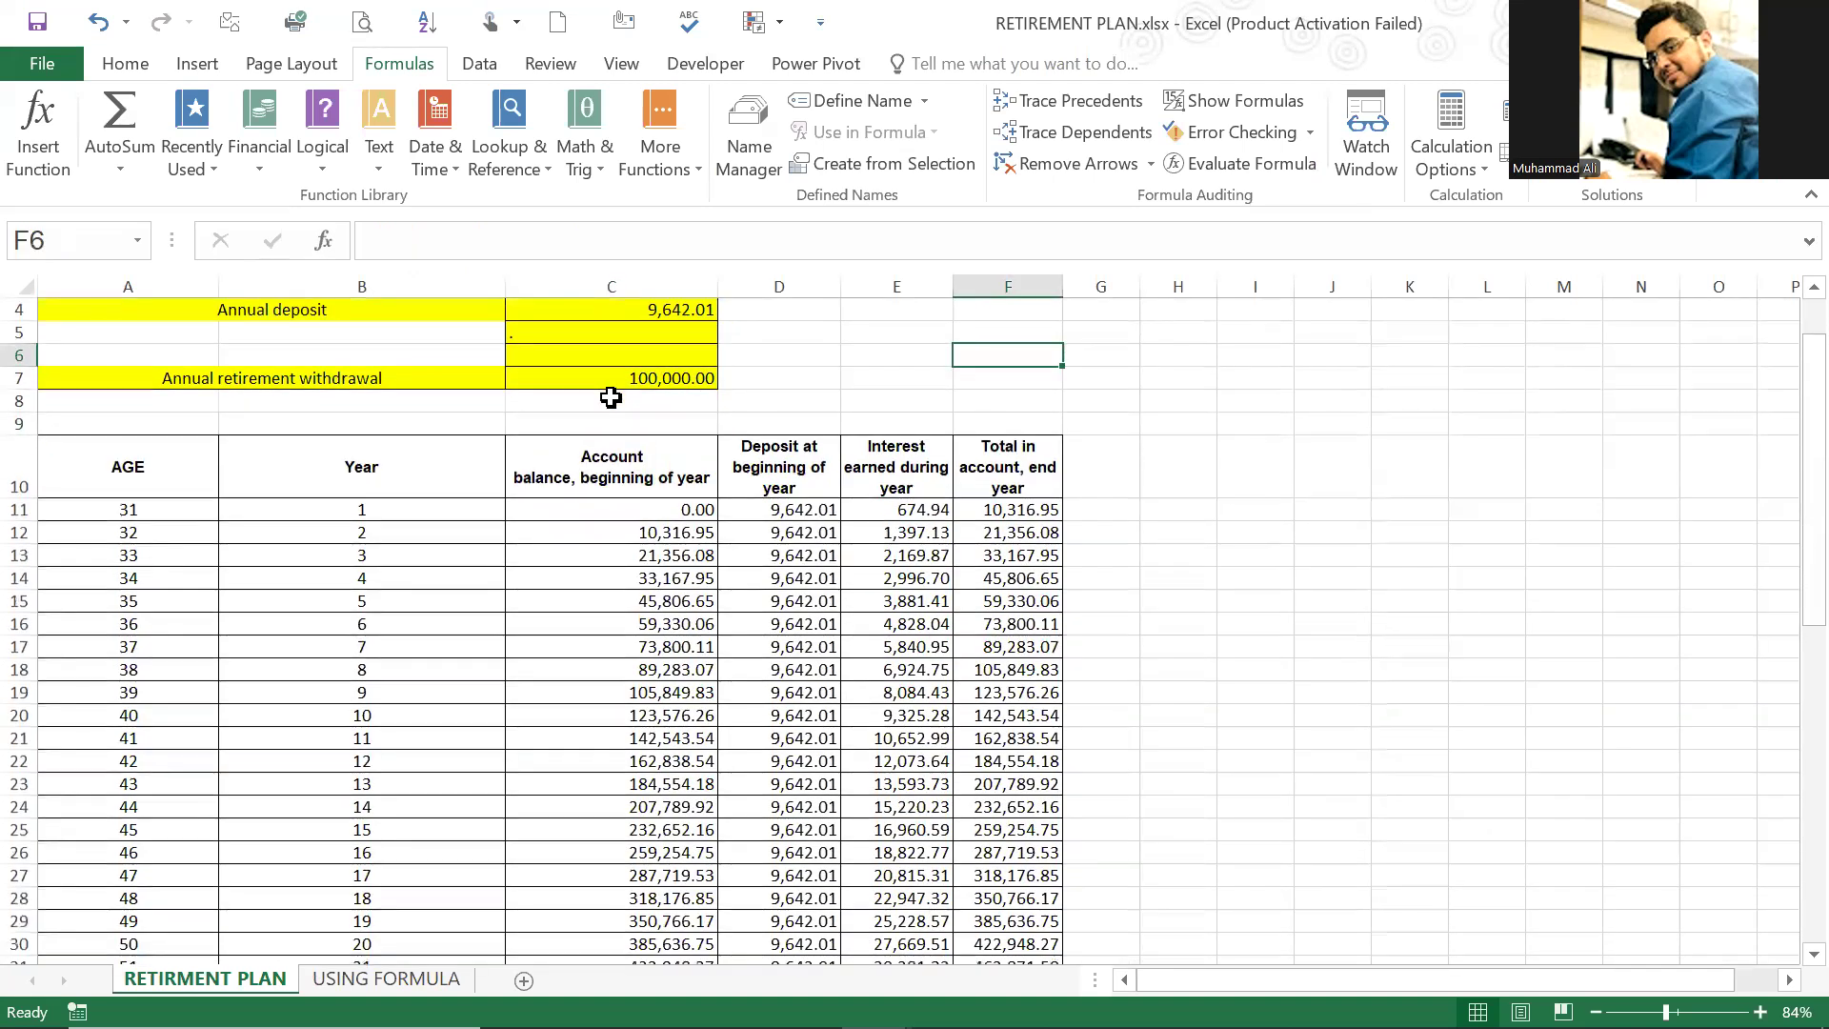
pyautogui.scroll(2, 612, 396)
pyautogui.scroll(-1, 275, 526)
pyautogui.scroll(1, 276, 527)
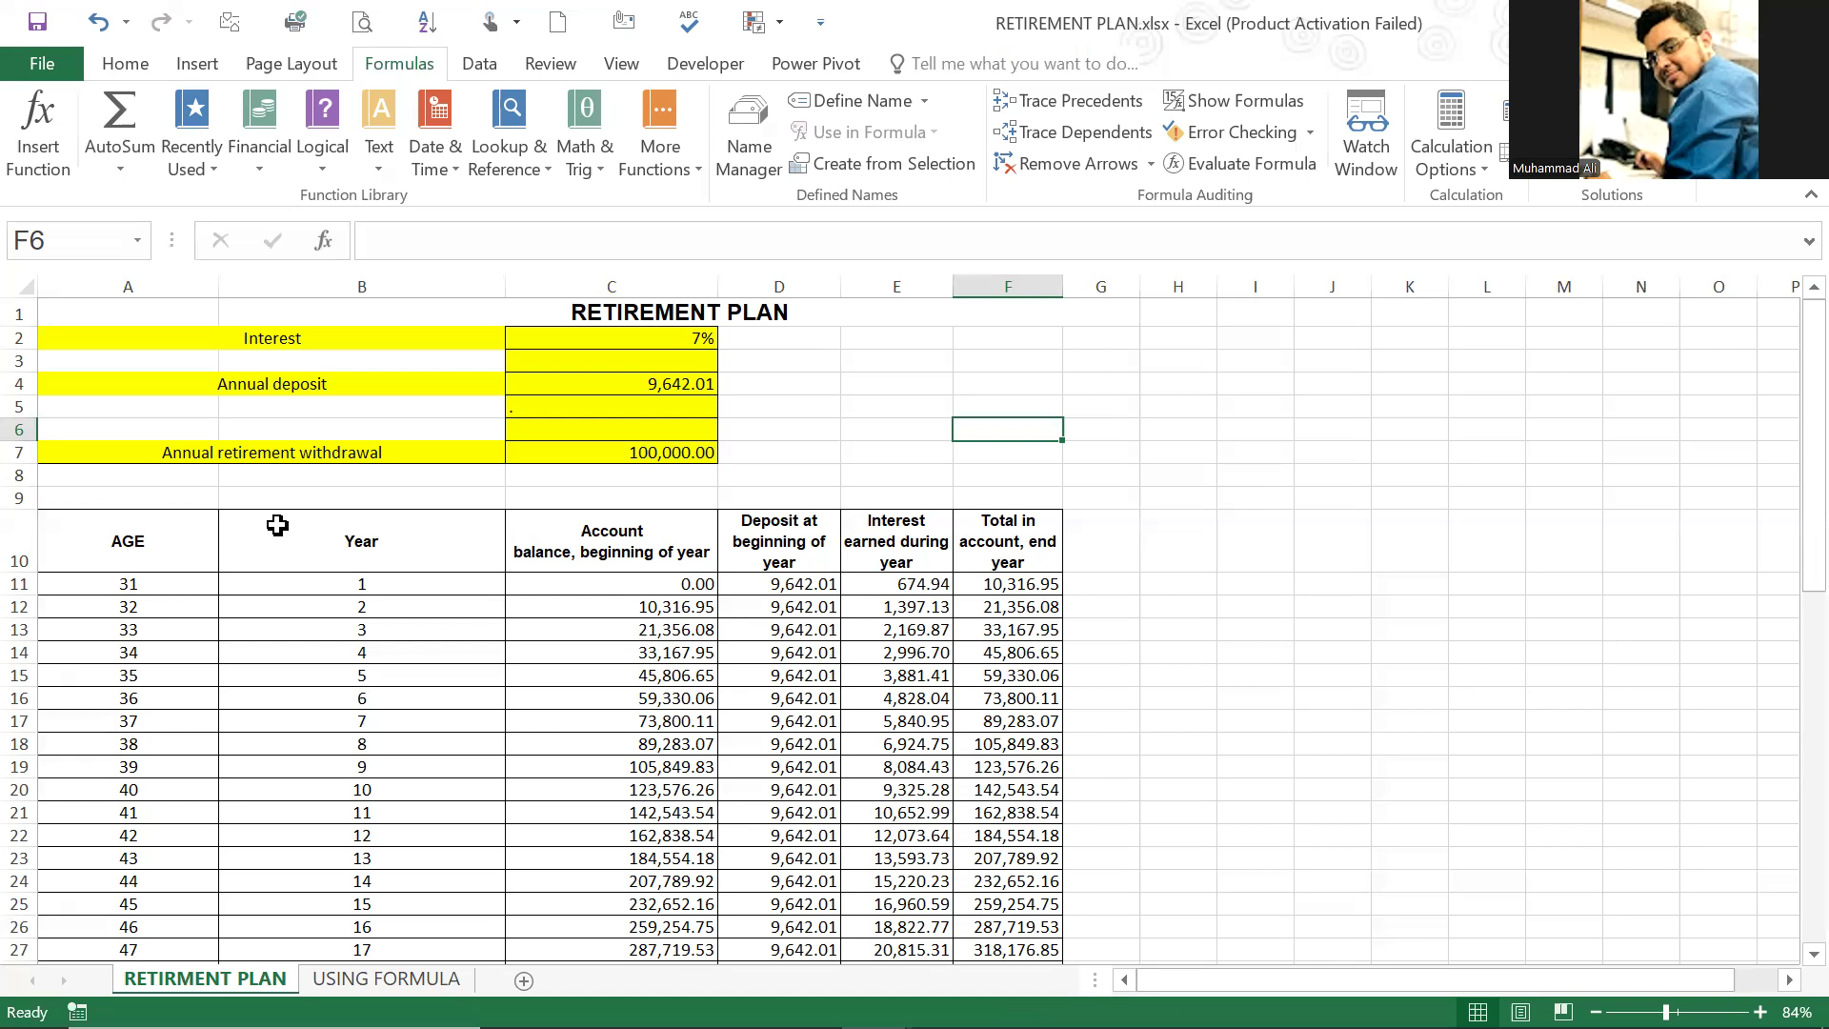
pyautogui.scroll(-13, 437, 600)
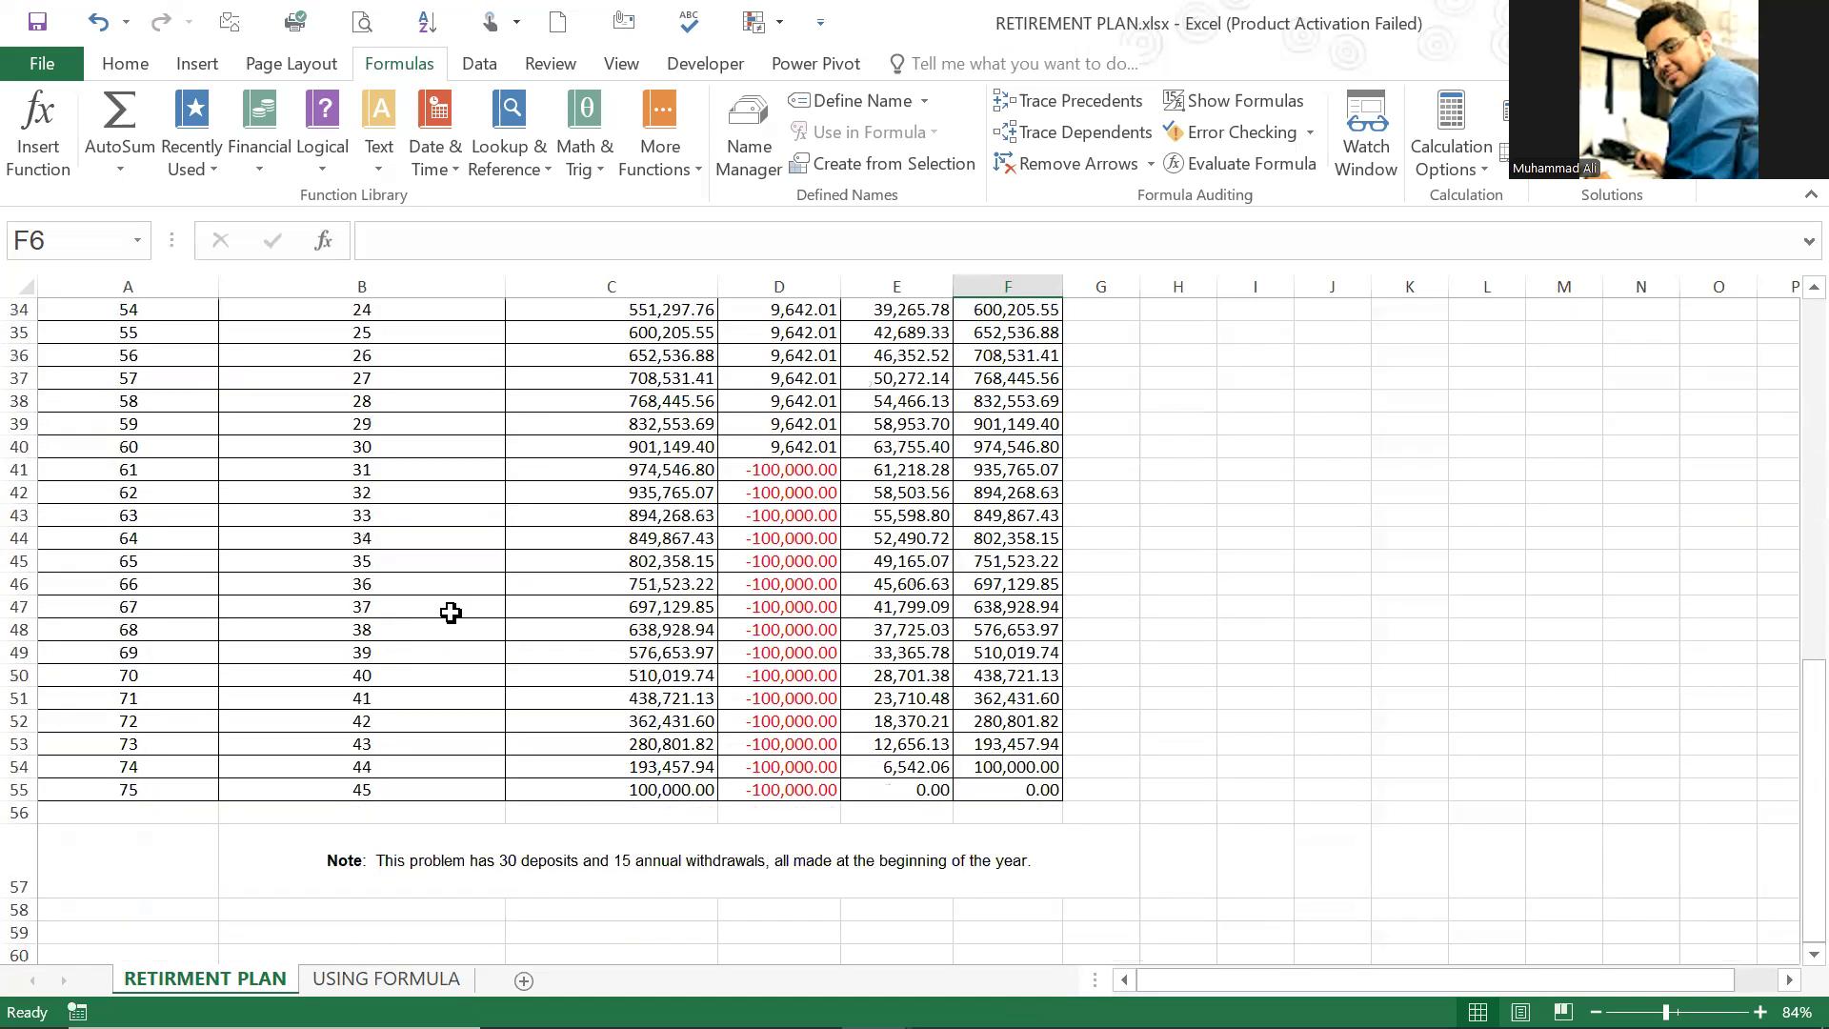
pyautogui.click(1008, 651)
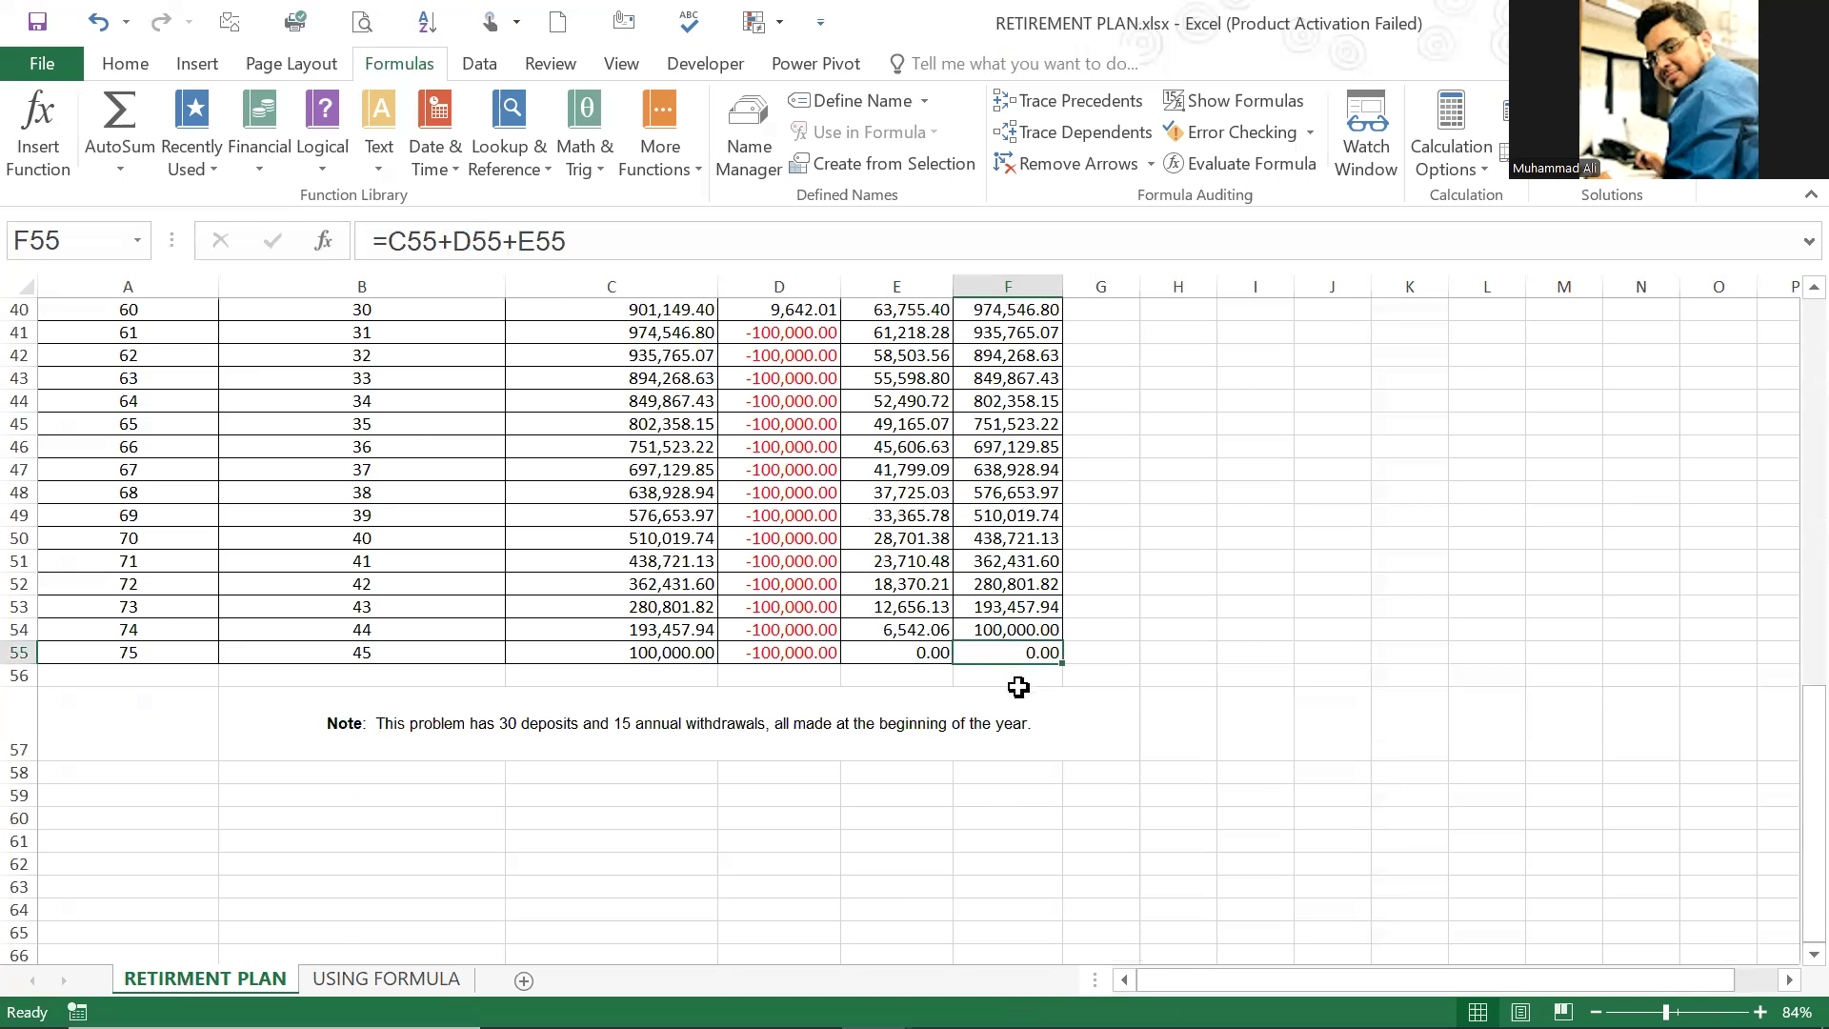
# Step: Read the note in B57, and check the first withdrawal in D41 and the ages from A11 downward
pyautogui.click(594, 727)
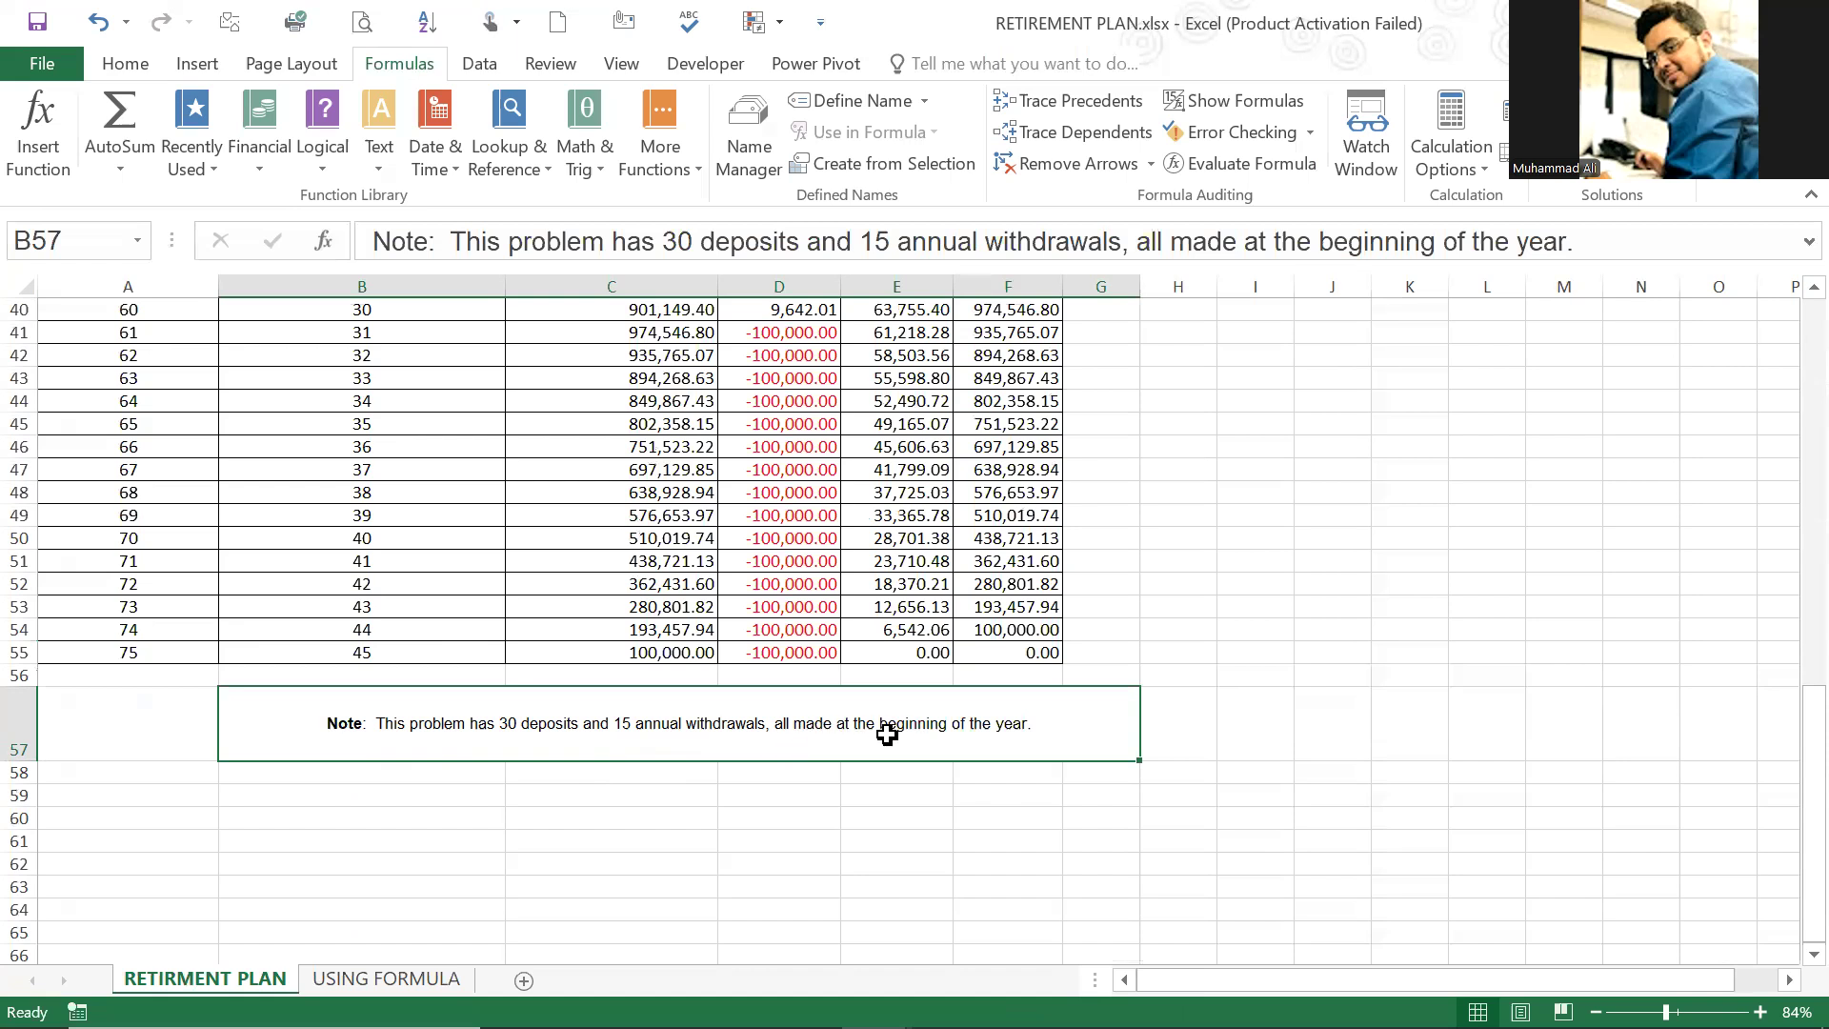
pyautogui.scroll(4, 679, 715)
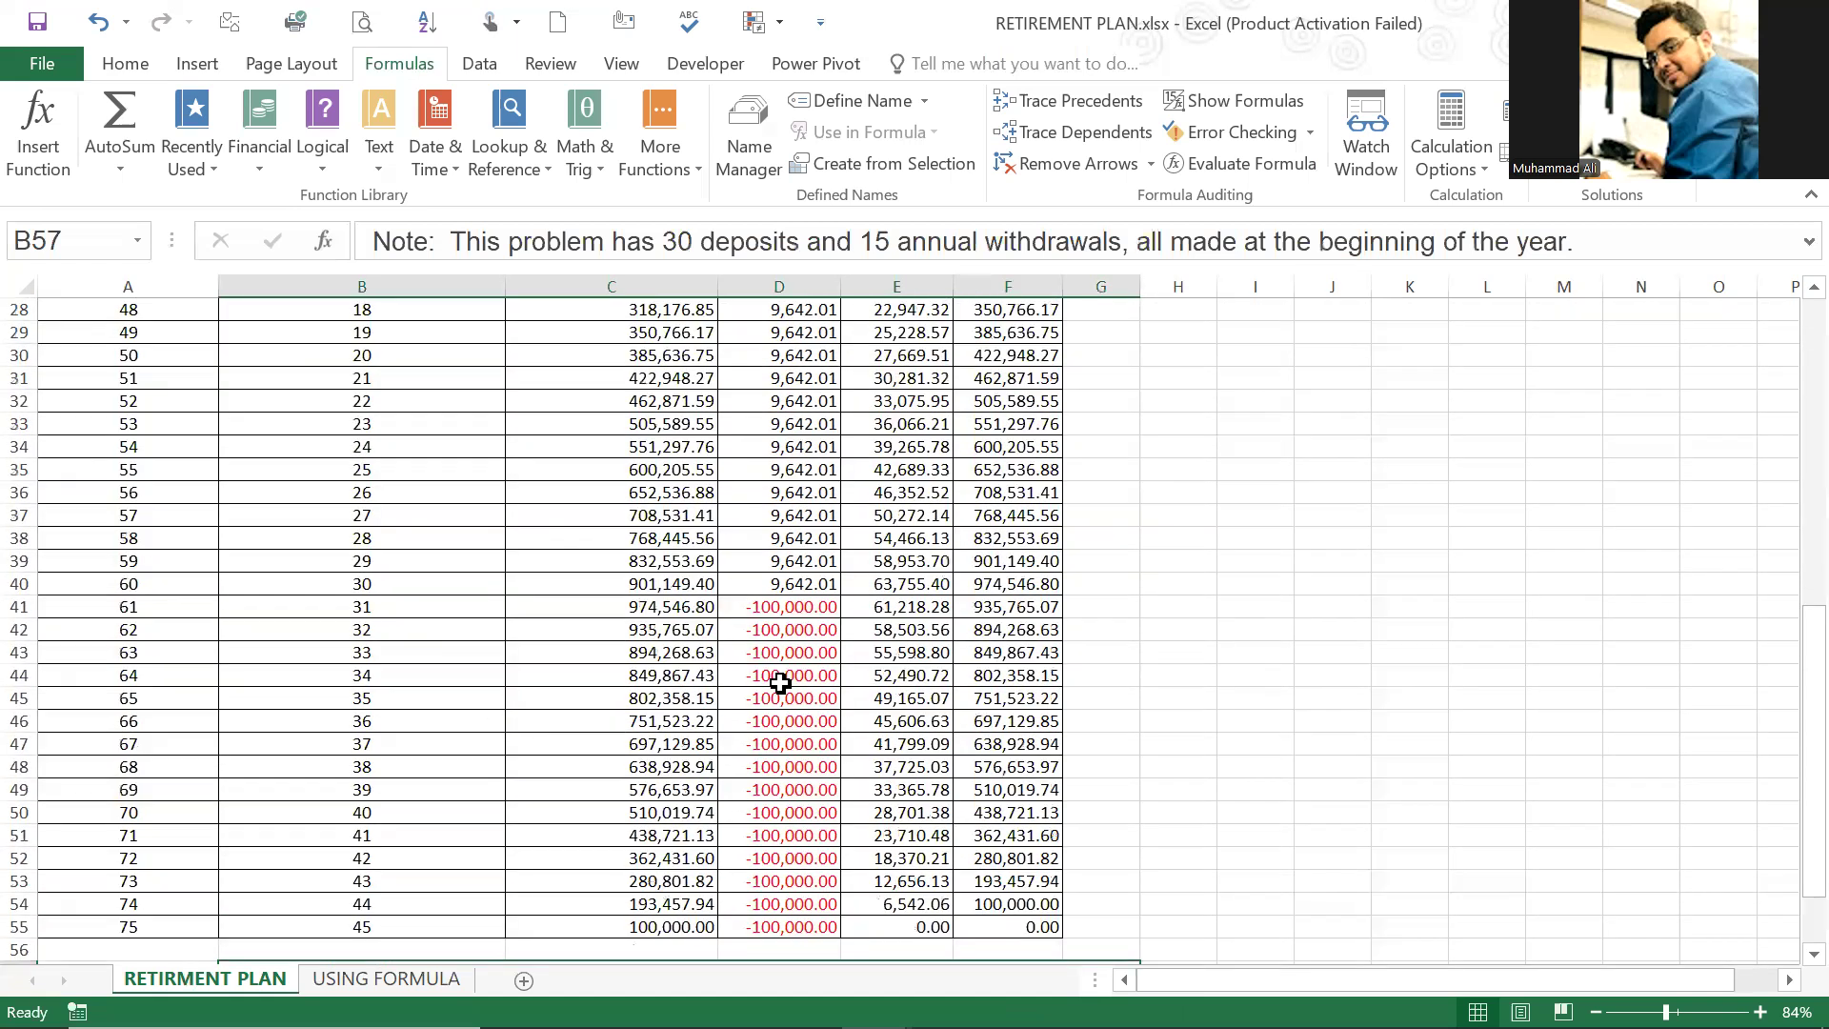
pyautogui.click(765, 608)
pyautogui.scroll(6, 446, 700)
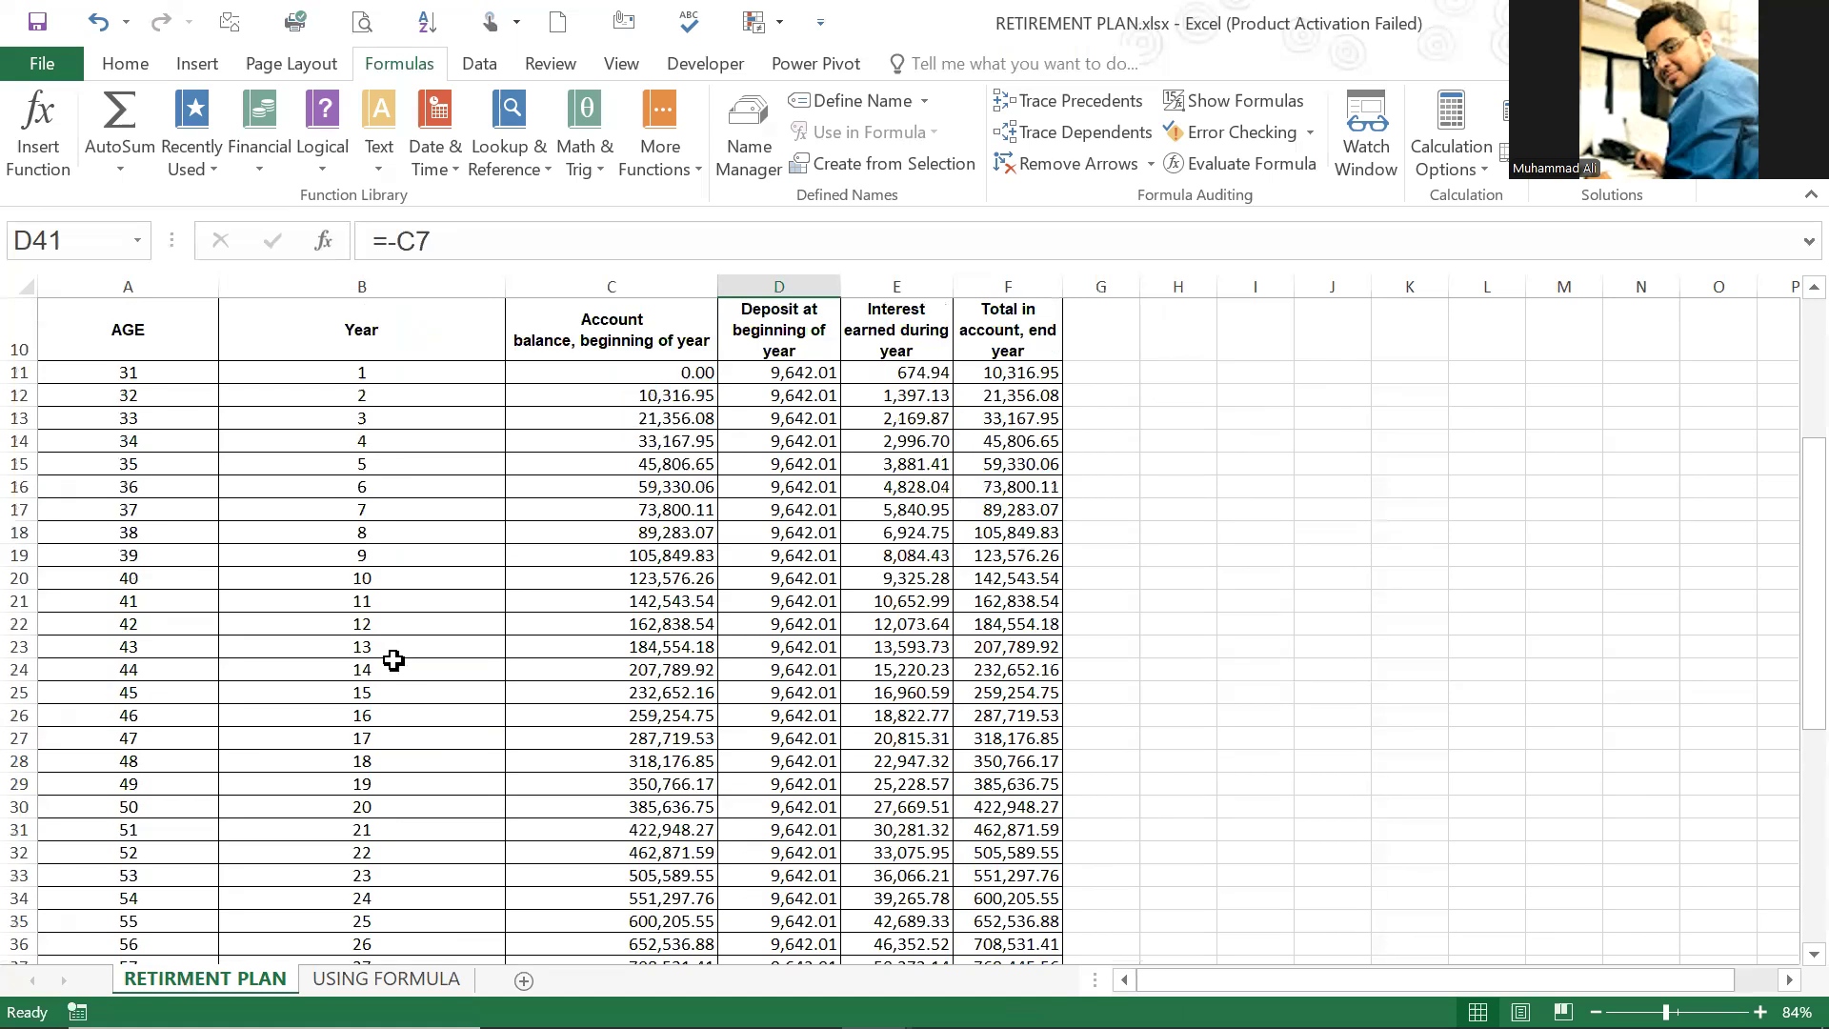
pyautogui.moveTo(149, 368); pyautogui.dragTo(141, 735)
pyautogui.scroll(-2, 202, 905)
pyautogui.scroll(-1, 203, 905)
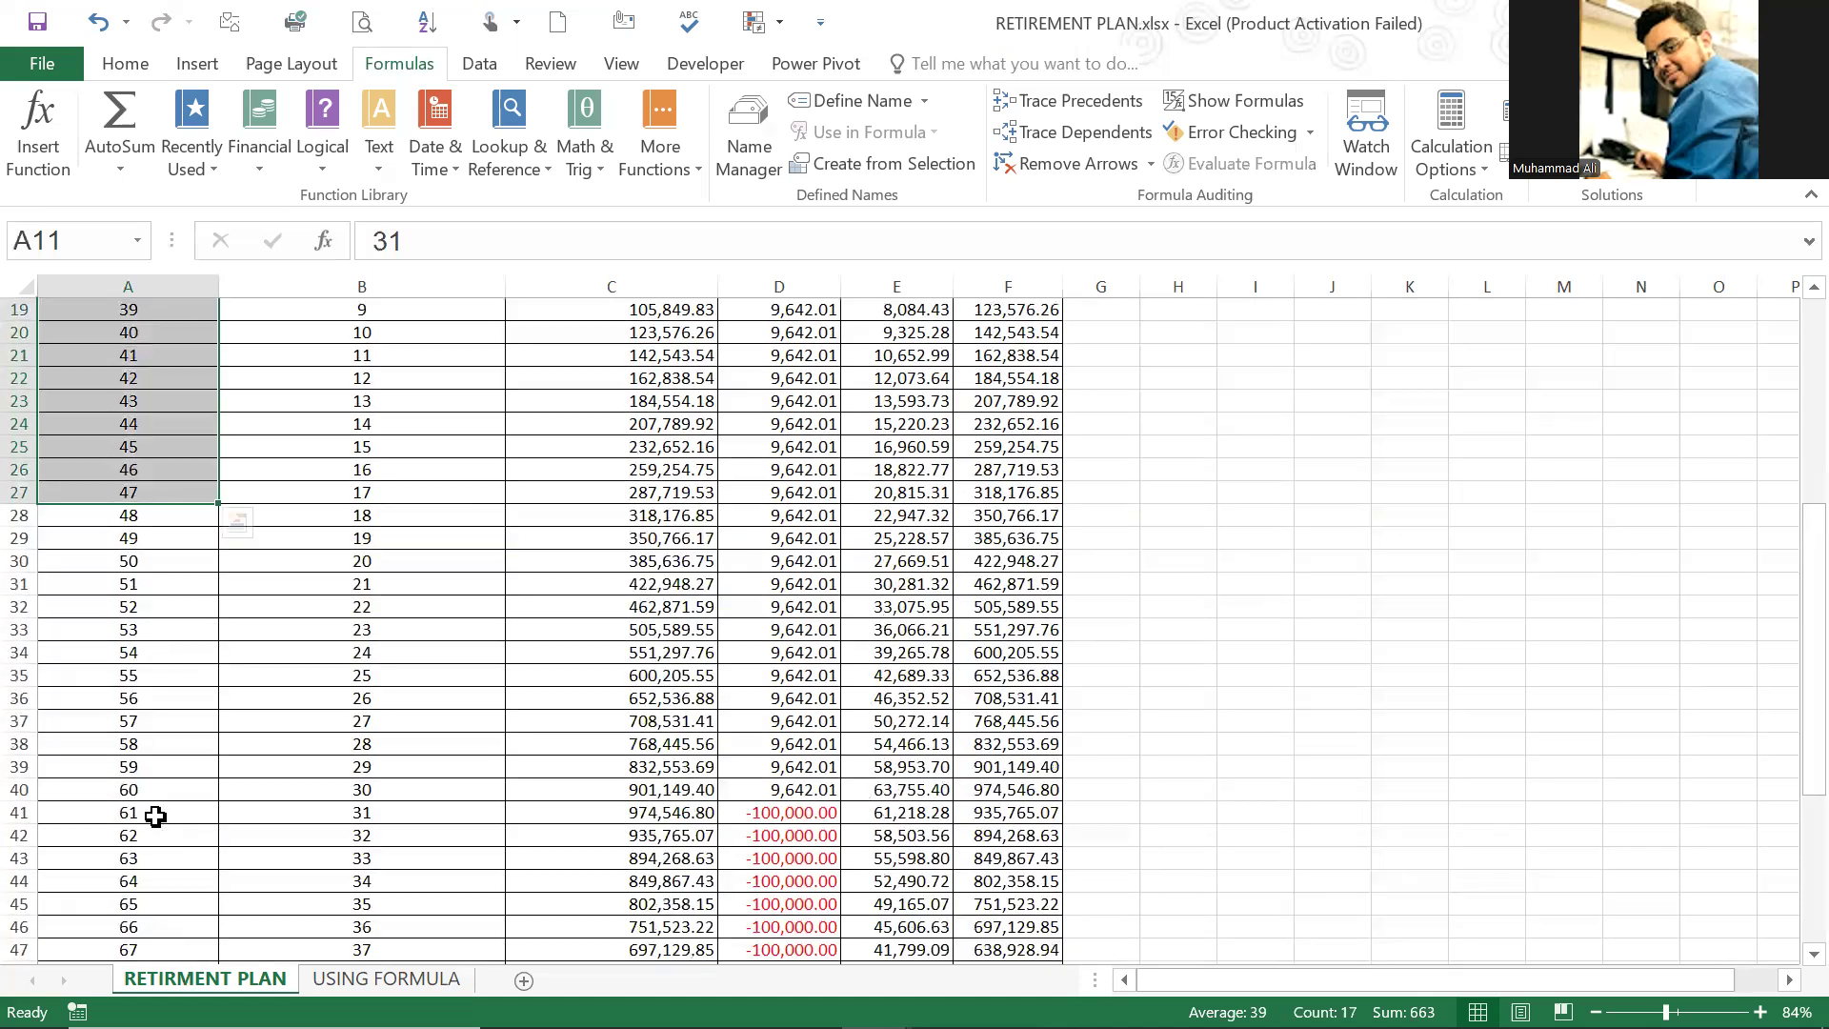
# Step: Examine where the schedule switches from deposits to withdrawals between age 60 in row 40 and age 61 in row 41
pyautogui.click(162, 773)
pyautogui.click(163, 790)
pyautogui.moveTo(163, 790); pyautogui.dragTo(1009, 783)
pyautogui.click(130, 792)
pyautogui.click(155, 818)
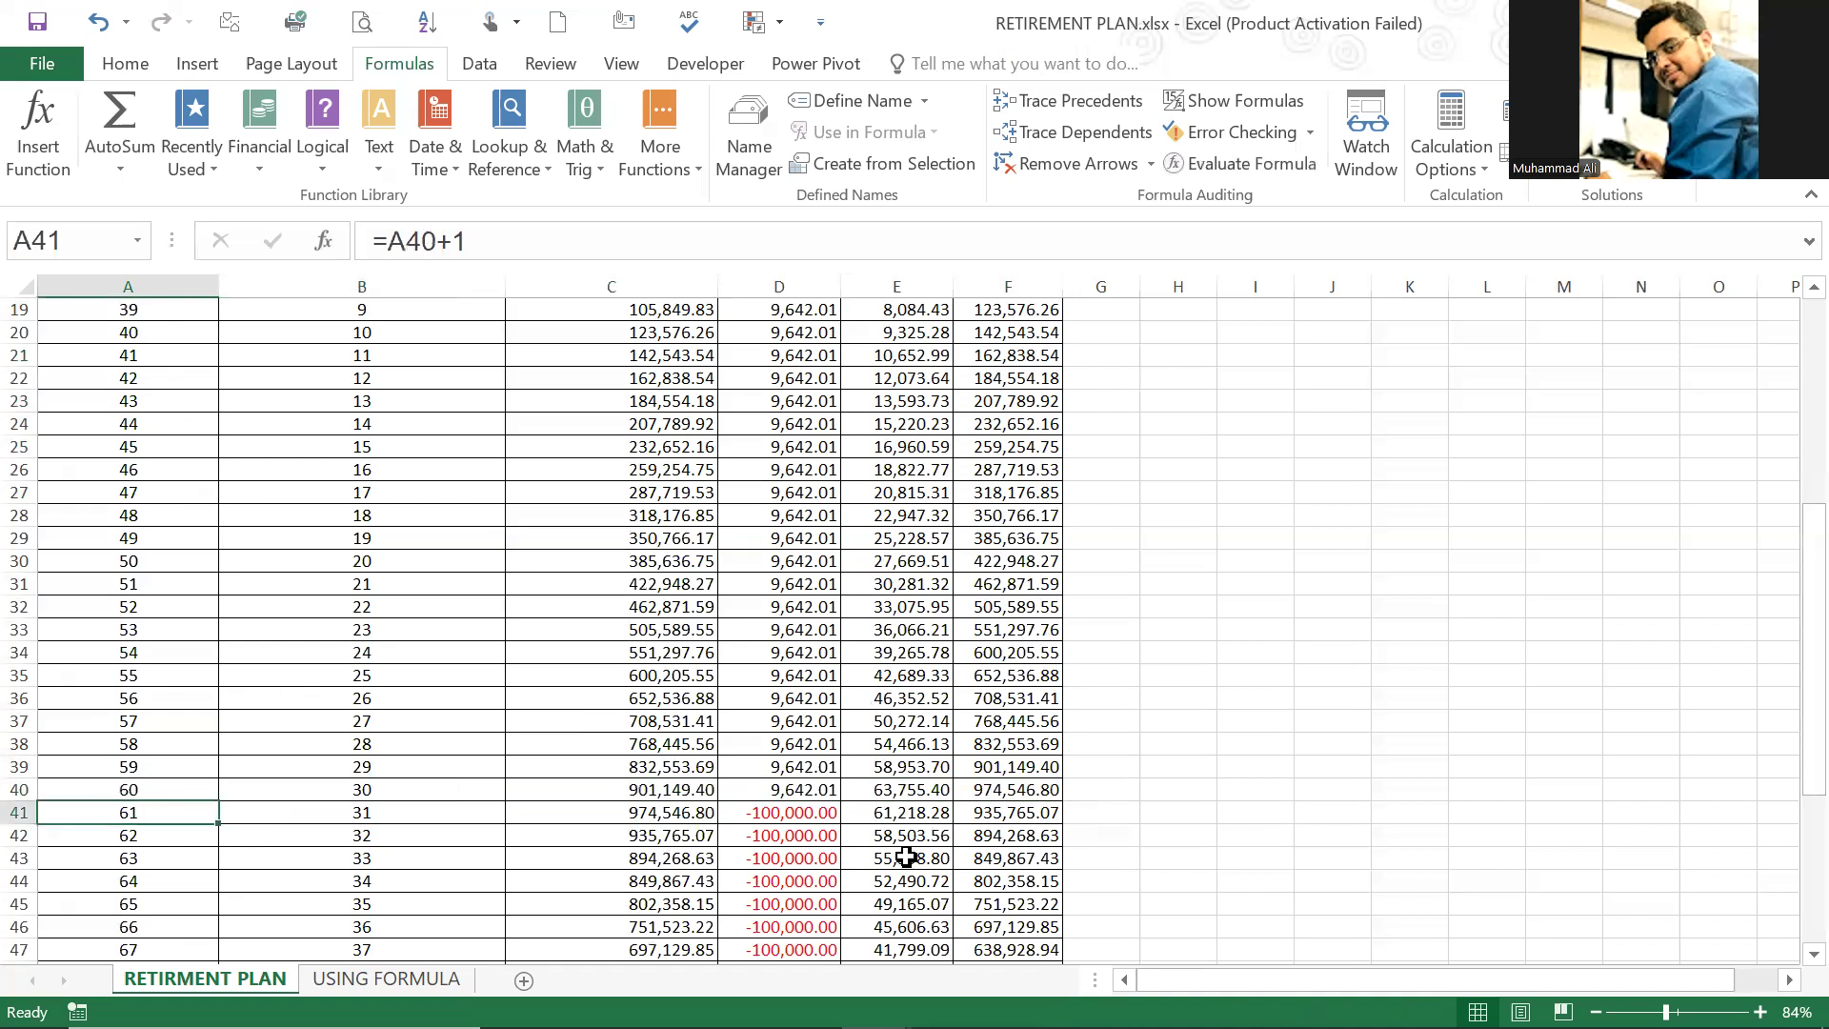
pyautogui.click(800, 820)
pyautogui.scroll(-5, 801, 821)
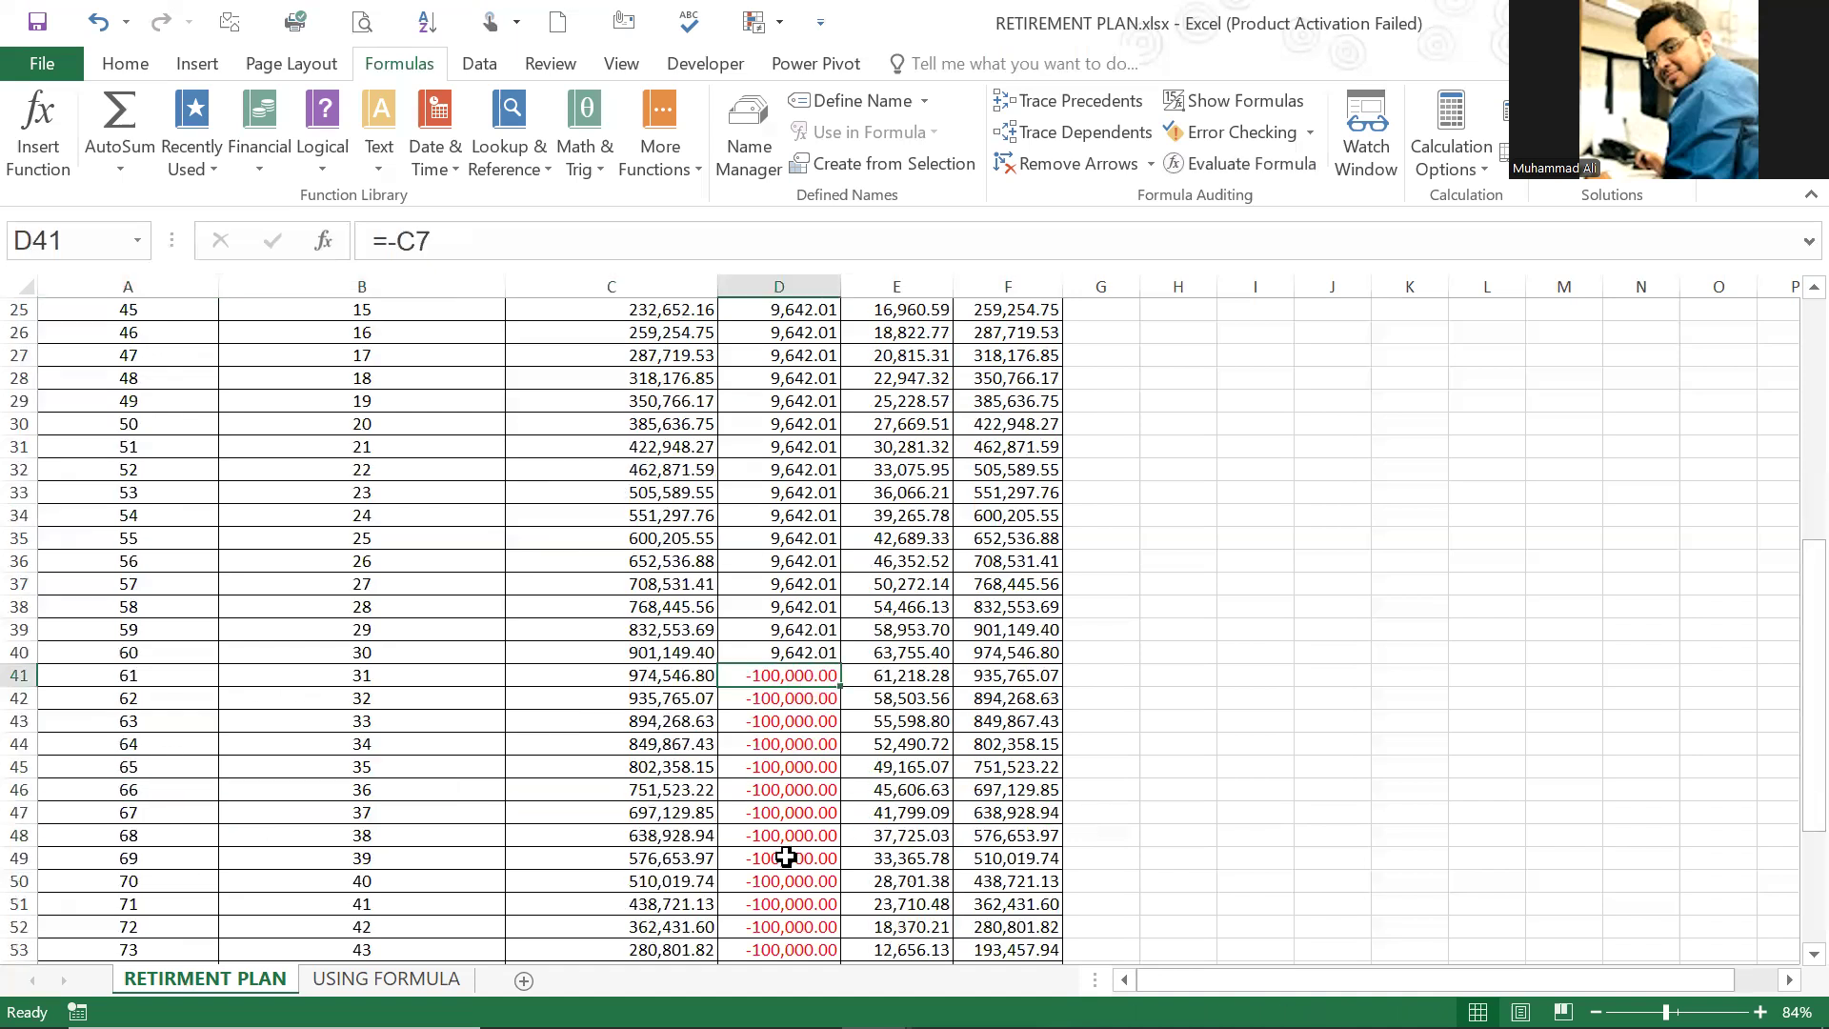
pyautogui.click(767, 492)
pyautogui.click(759, 470)
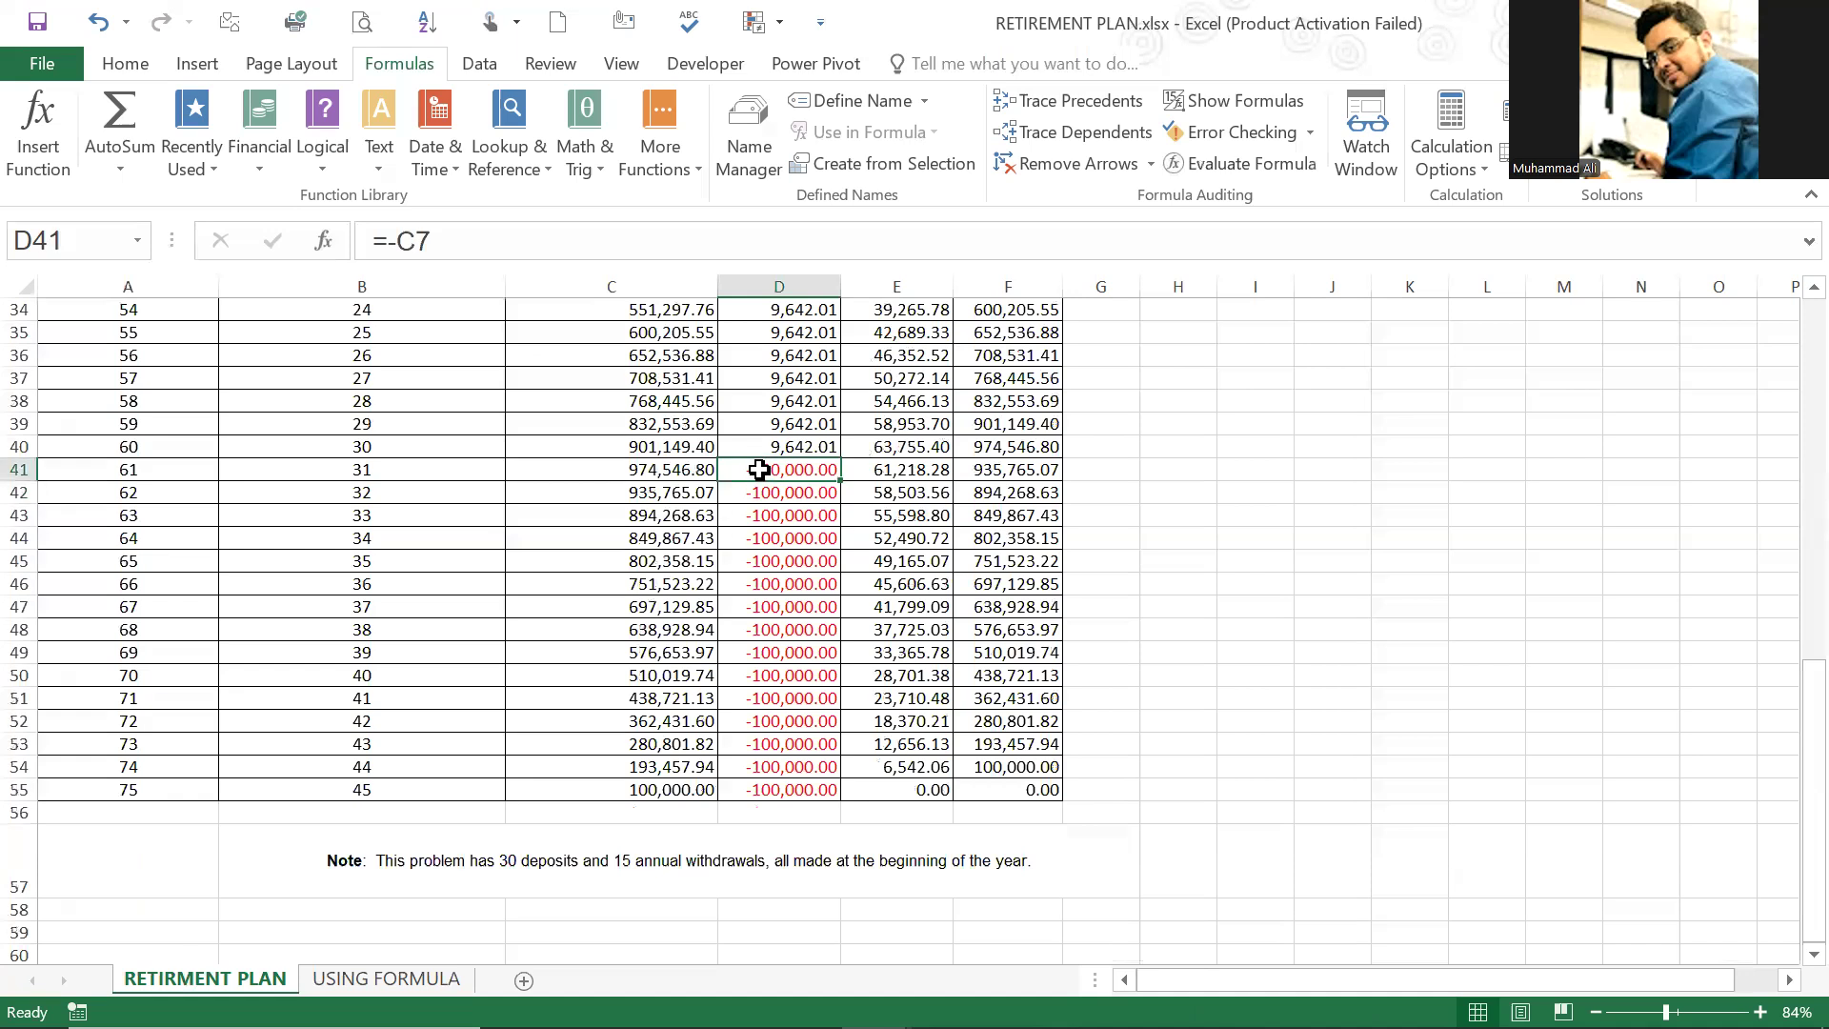
# Step: Review the first deposit in D11 and the interest, annual deposit and annual retirement withdrawal inputs in C2, C4 and C7
pyautogui.scroll(6, 759, 470)
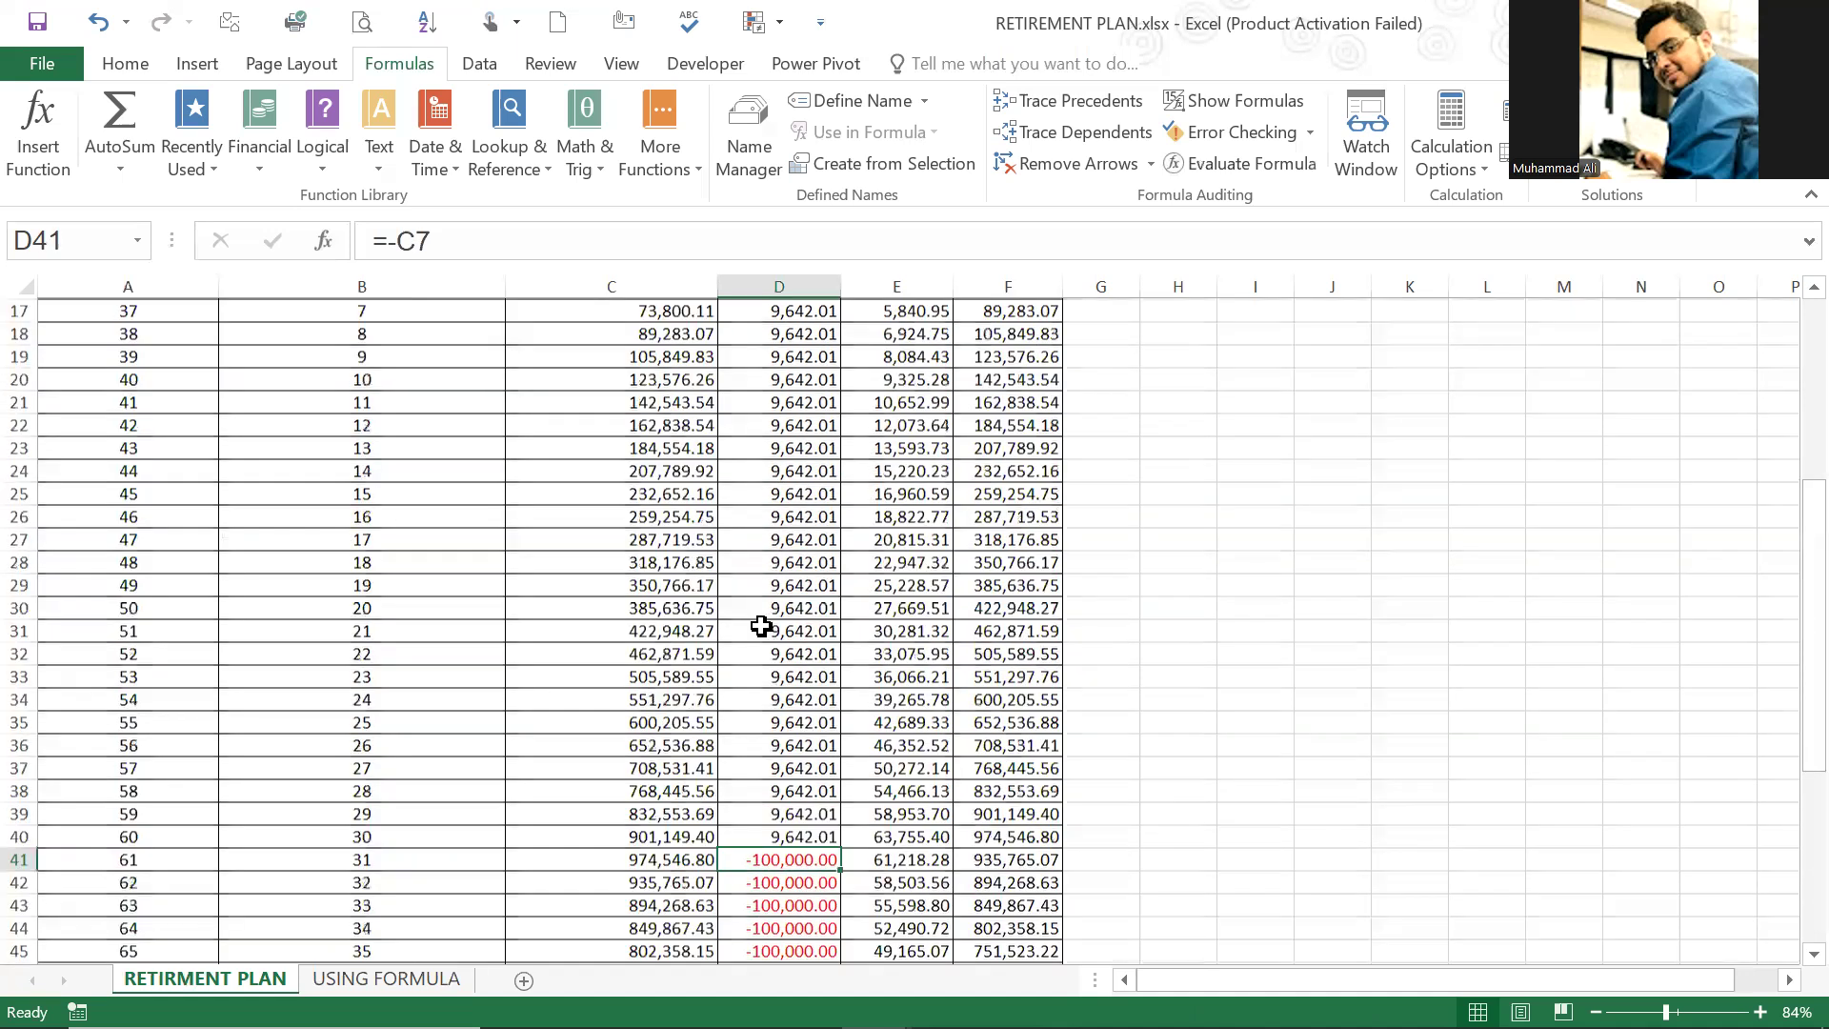
pyautogui.scroll(6, 773, 608)
pyautogui.click(783, 589)
pyautogui.click(851, 492)
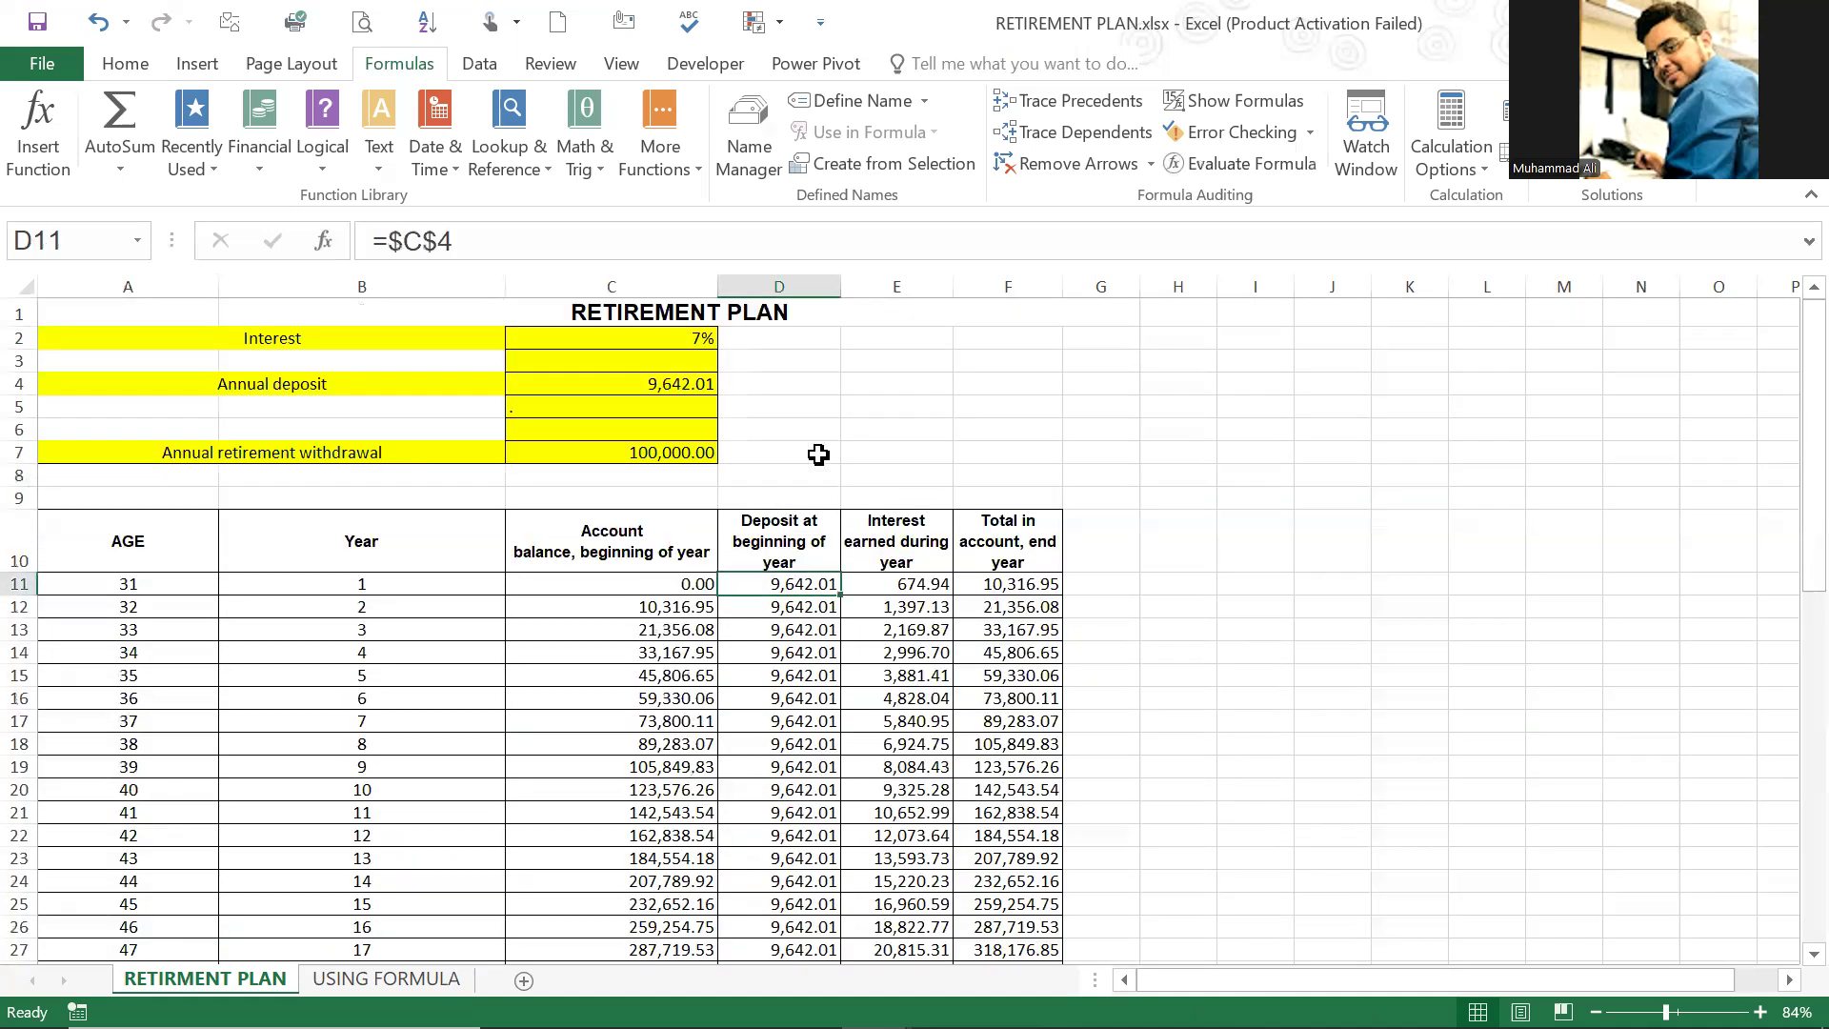
pyautogui.click(667, 355)
pyautogui.click(672, 339)
pyautogui.click(665, 405)
pyautogui.press('Down')
pyautogui.press('Up')
pyautogui.press('Up')
pyautogui.click(736, 409)
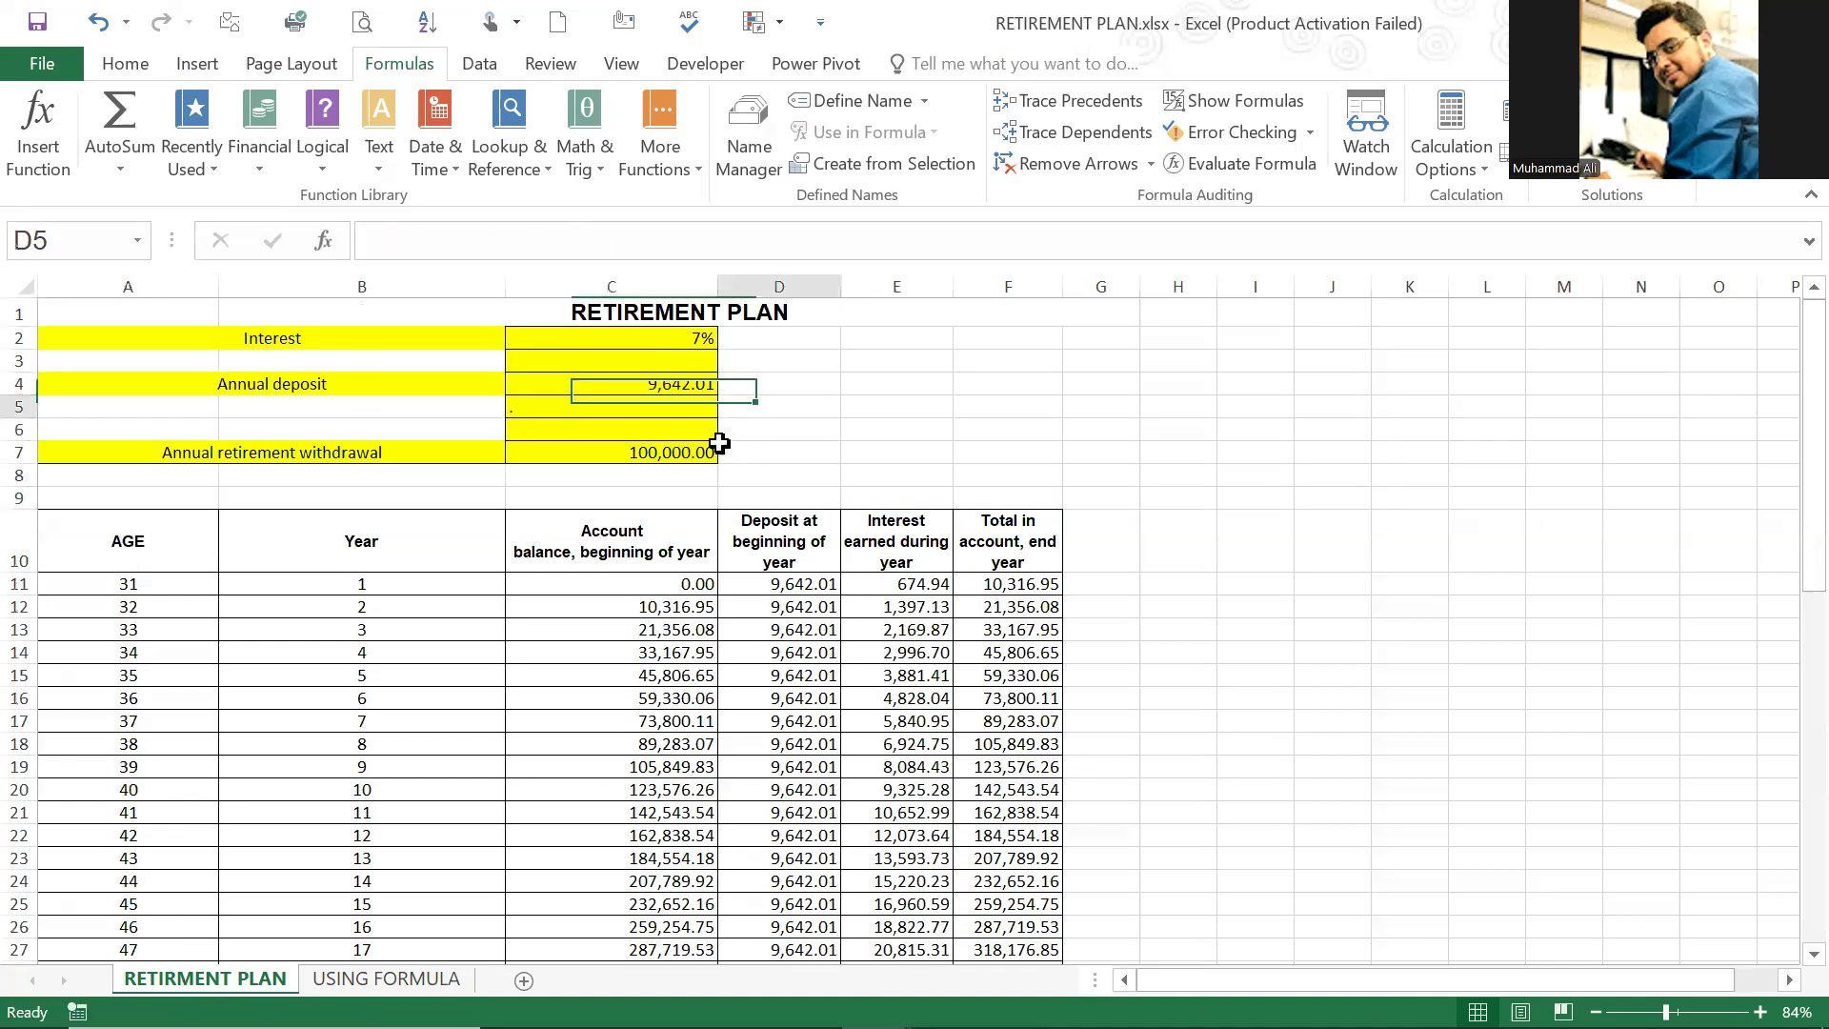
pyautogui.click(676, 453)
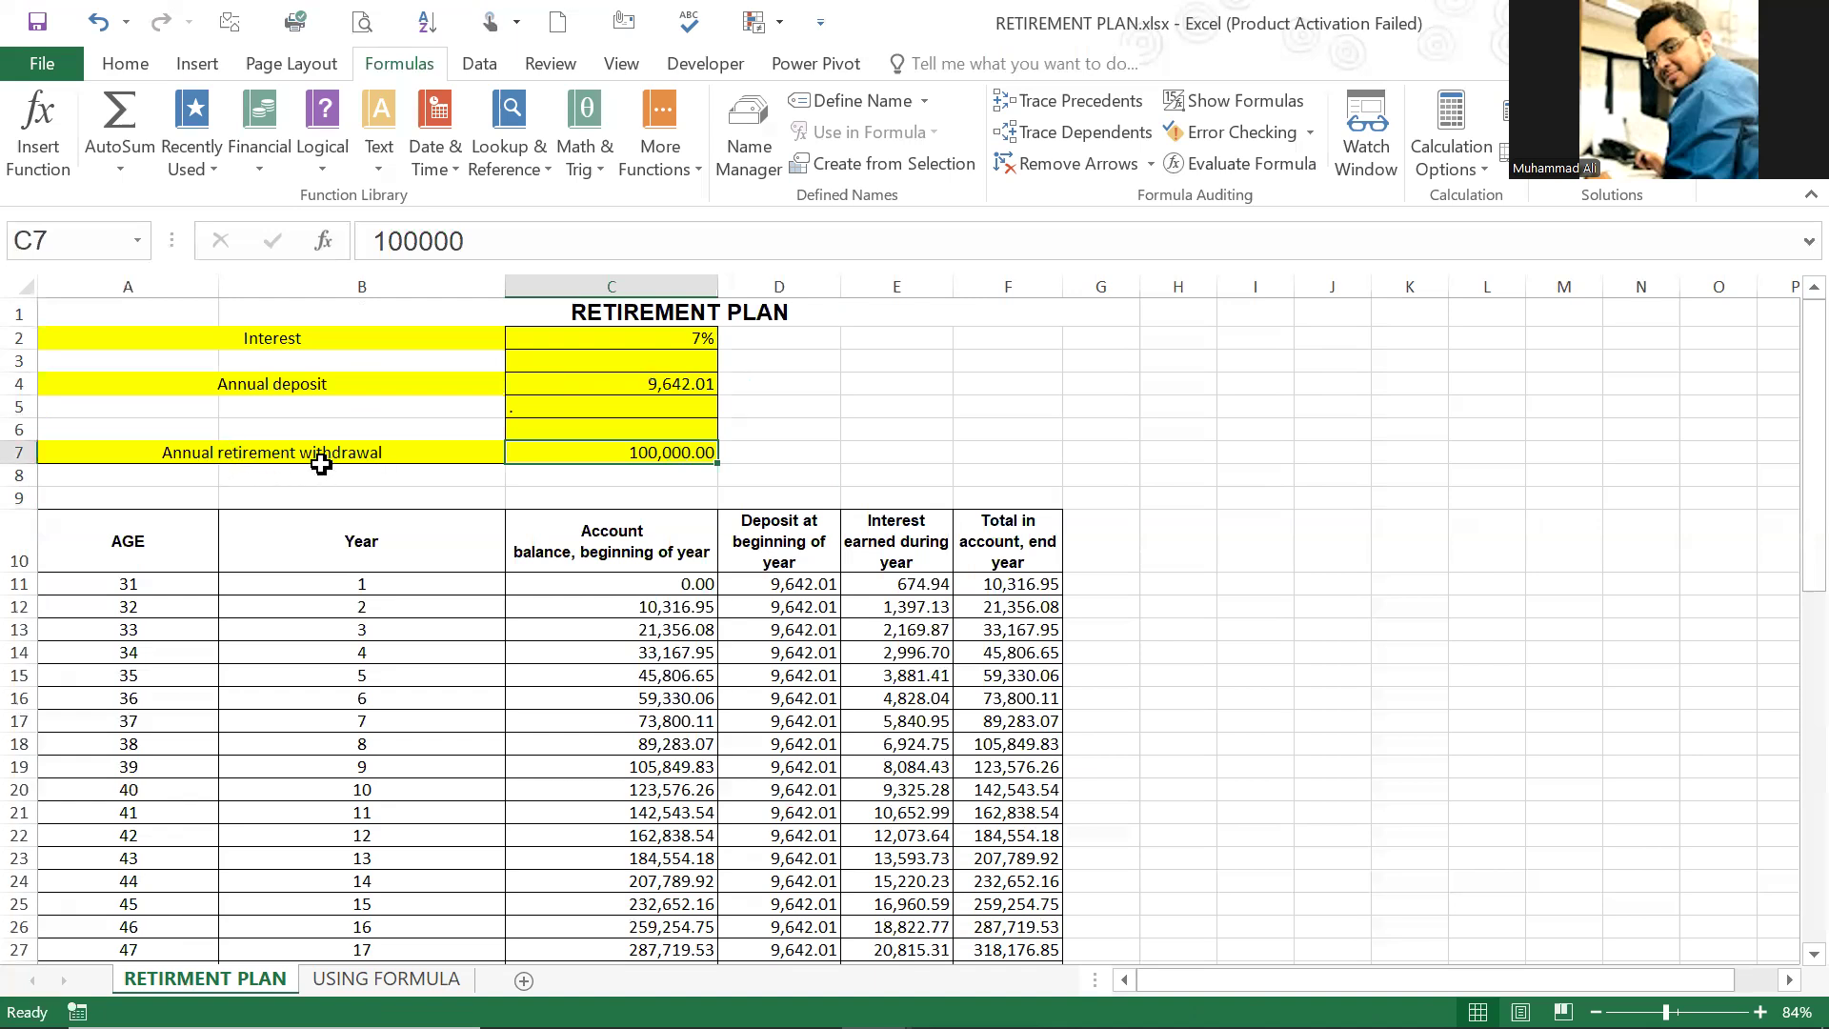
# Step: Check the first-year interest in E11, opening balance in C11 and deposit formula in D11 against the annual deposit in C4
pyautogui.click(936, 582)
pyautogui.click(691, 584)
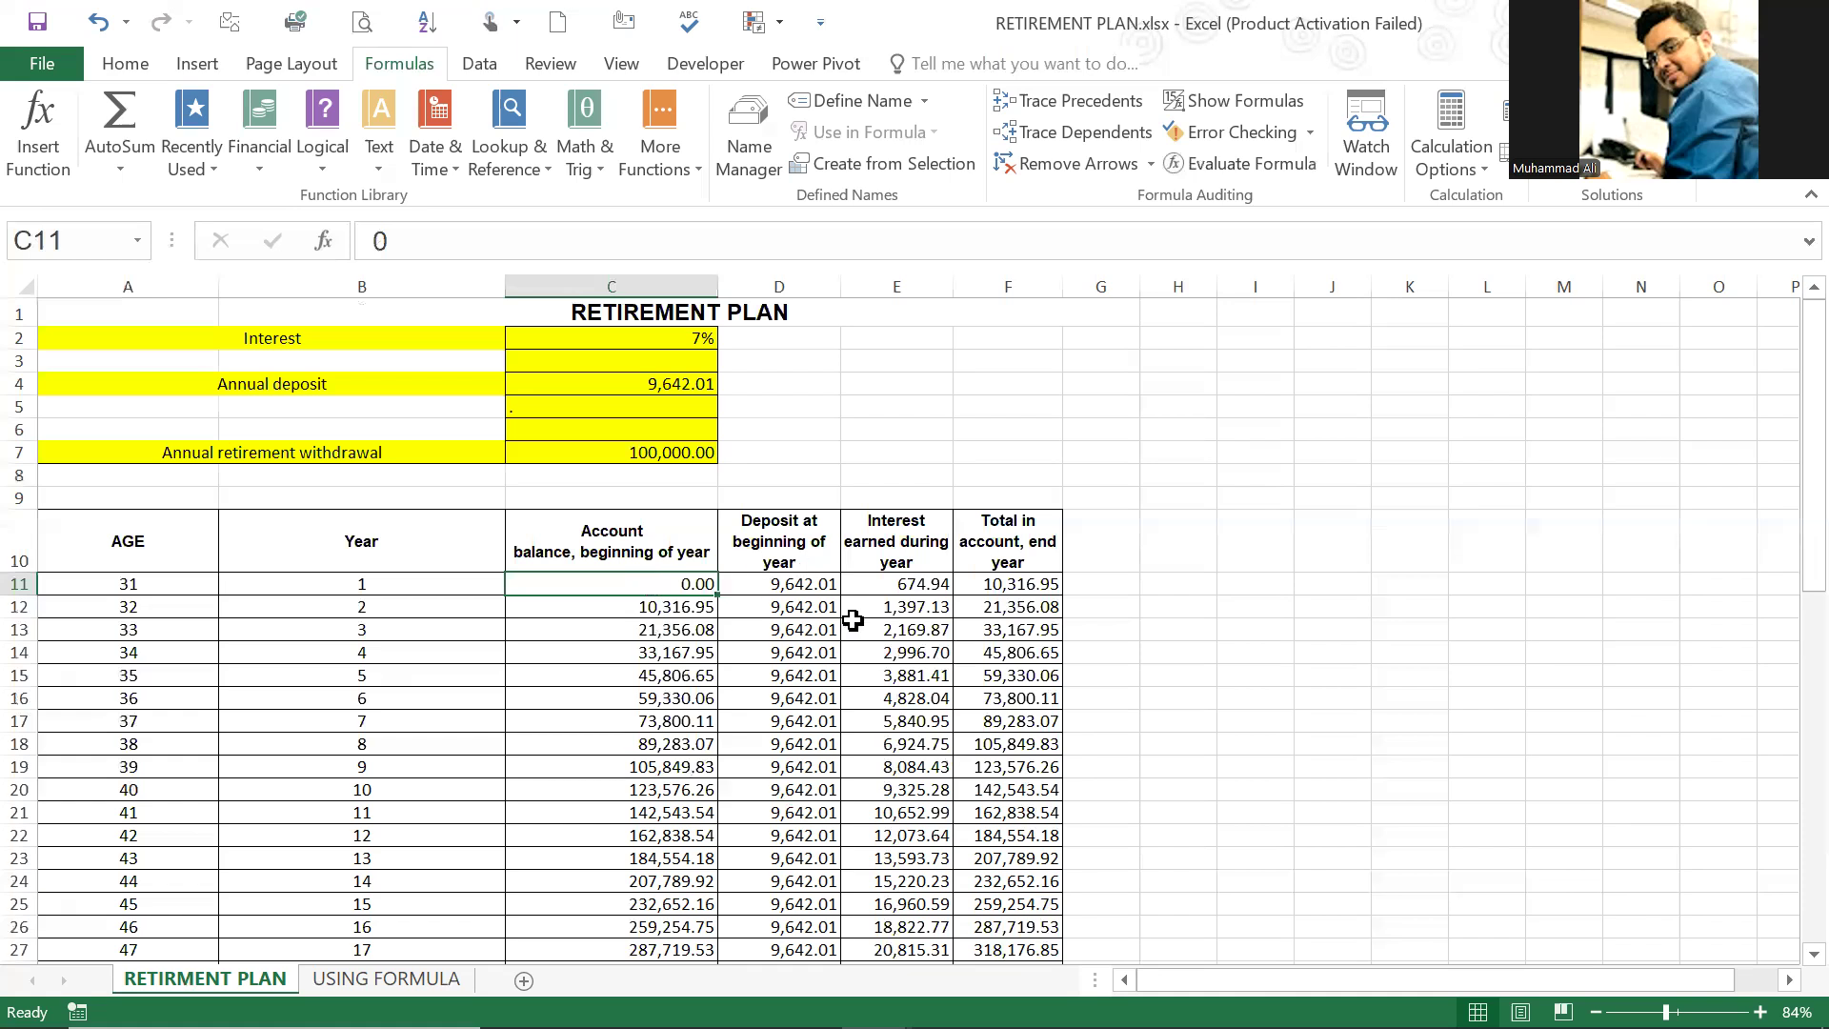
pyautogui.press('Right')
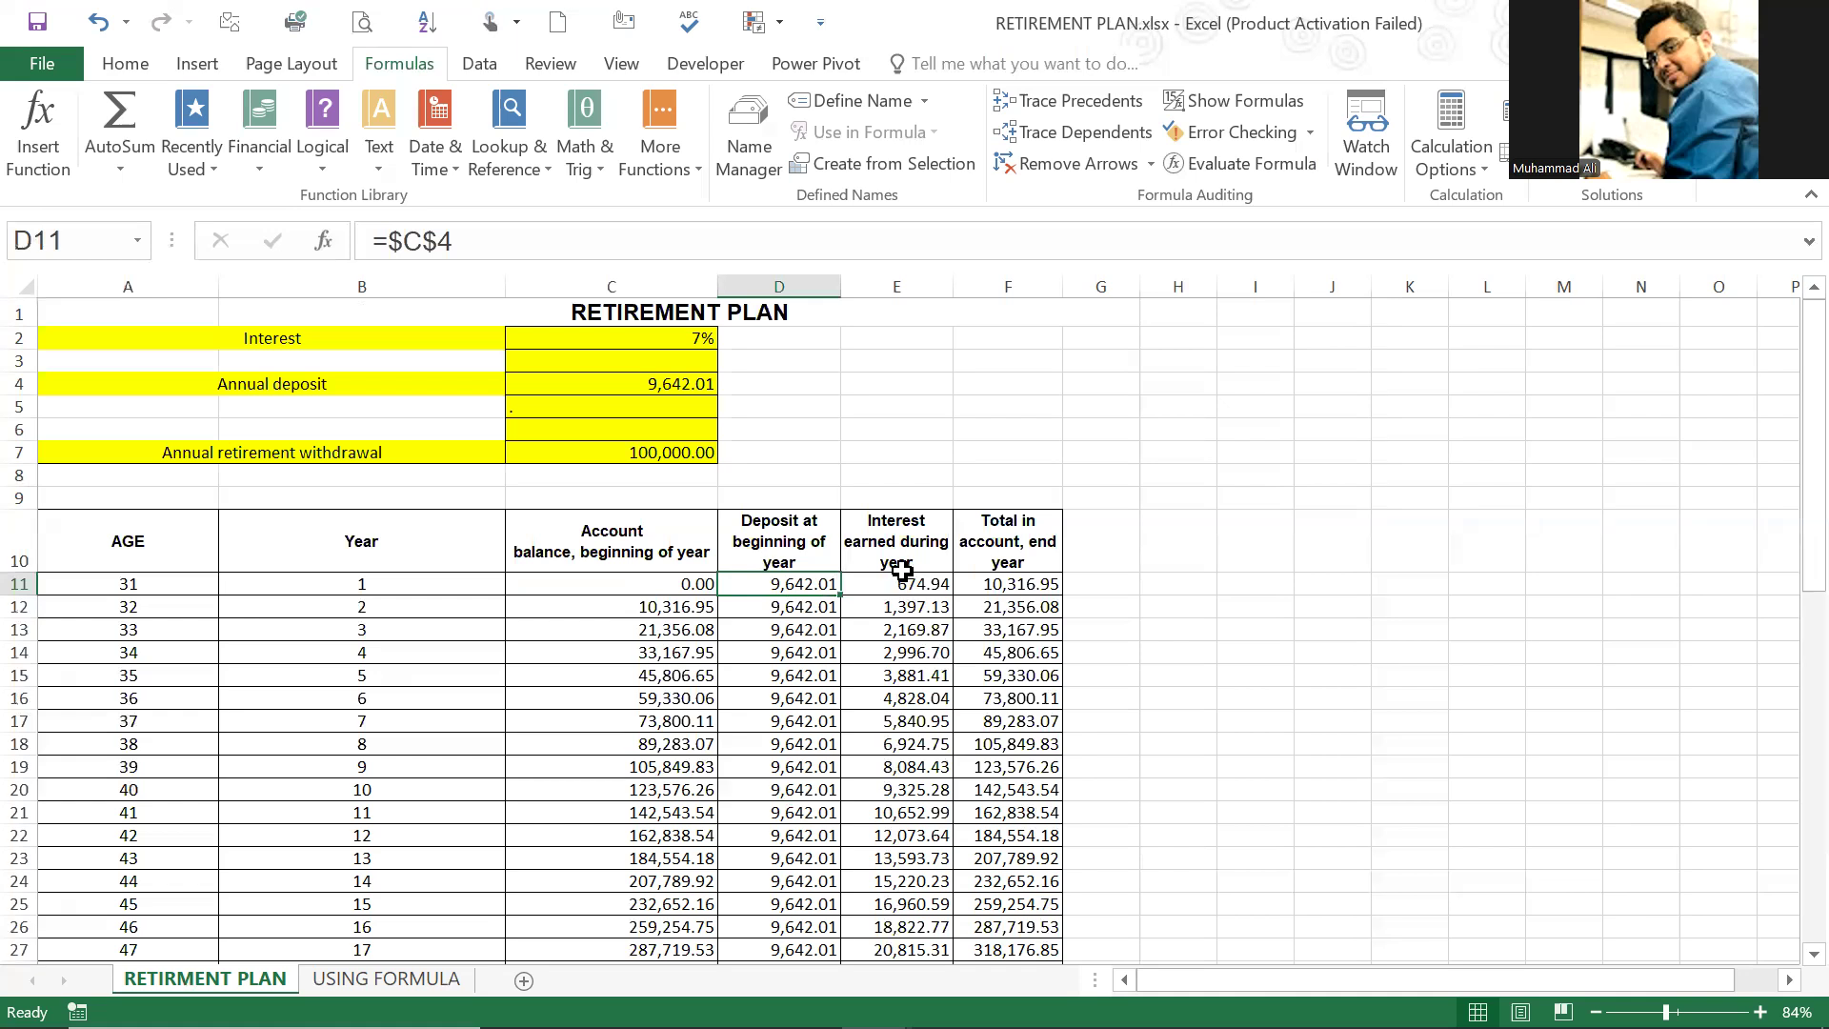
pyautogui.click(652, 384)
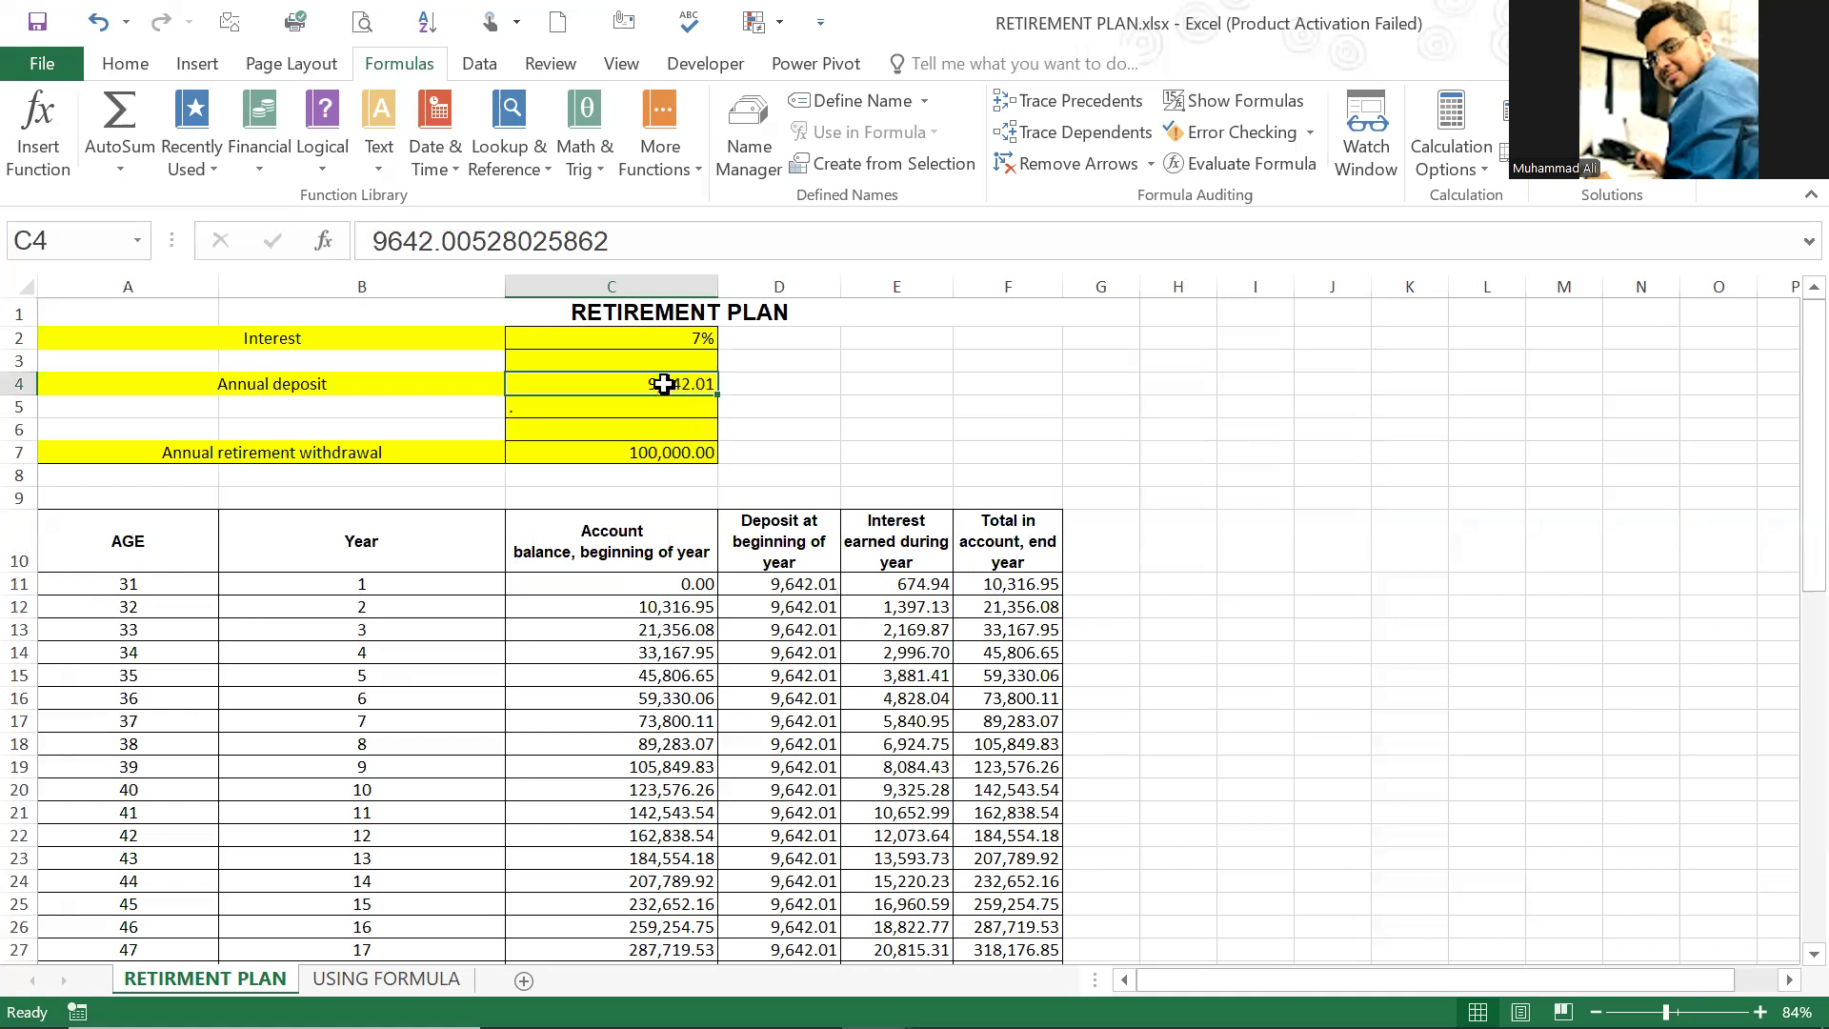
pyautogui.click(812, 584)
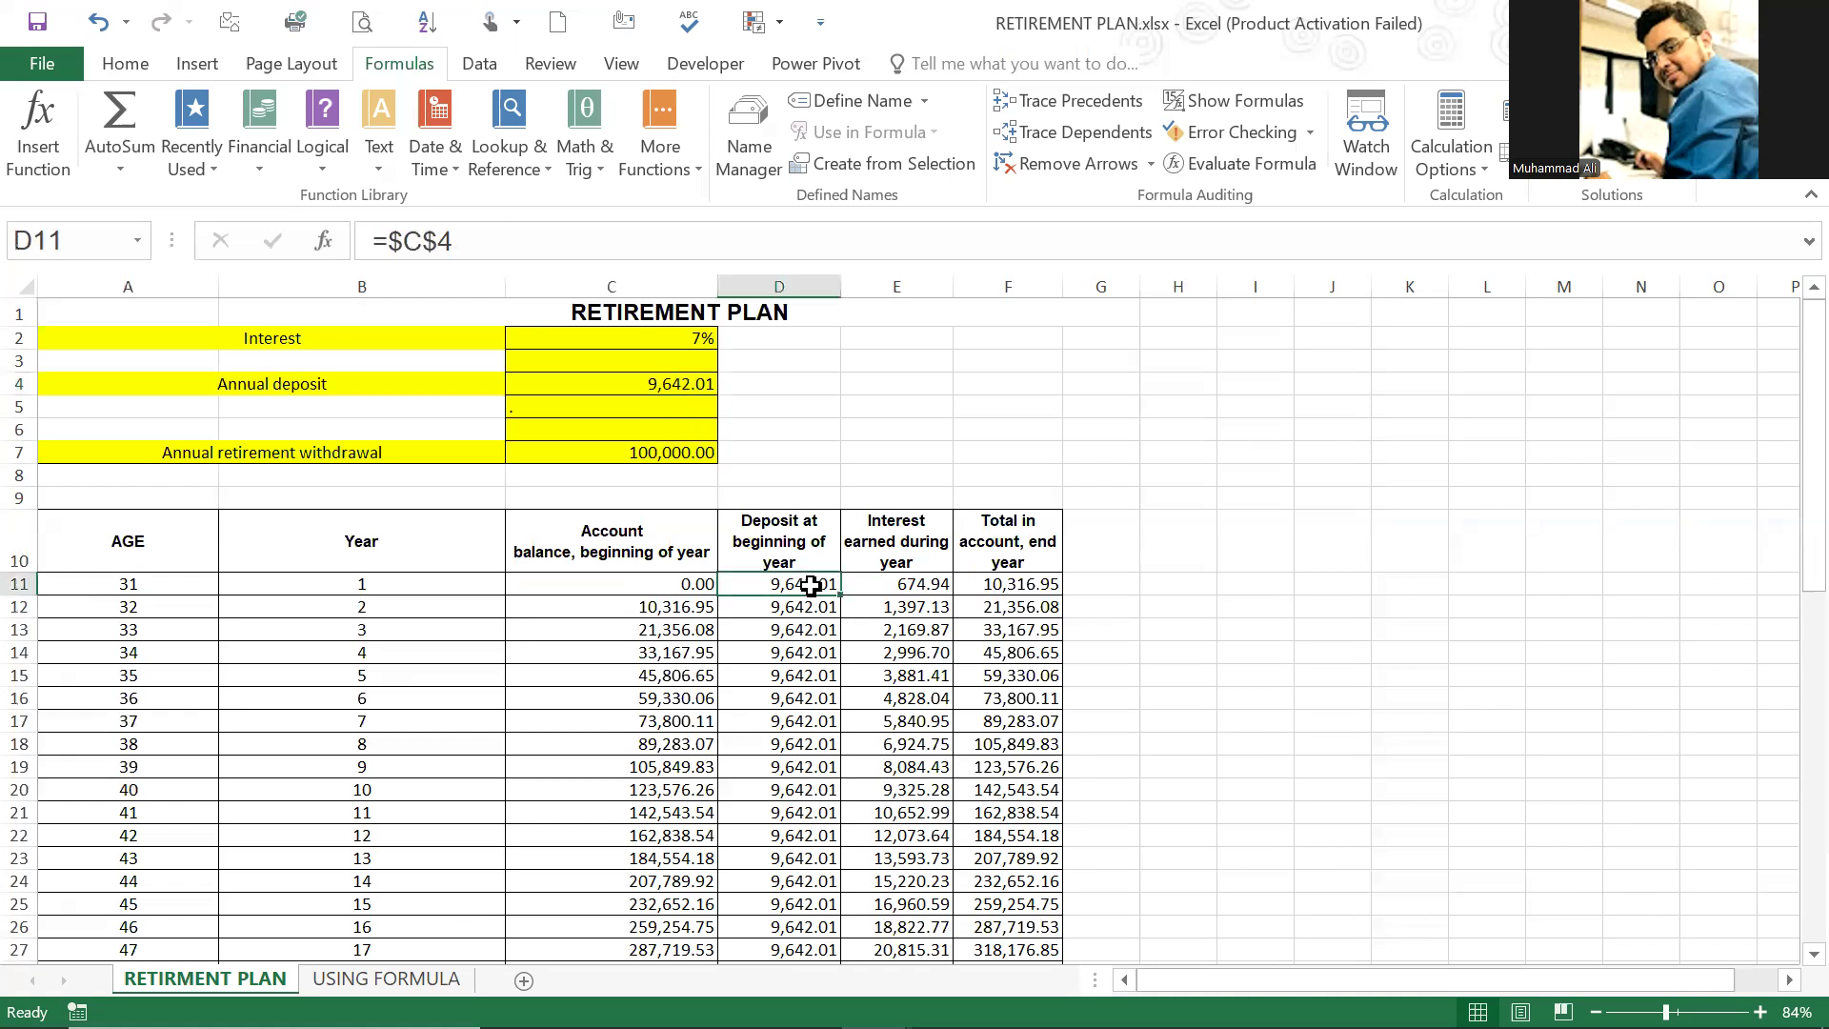
# Step: Clear the annual deposit in C4
pyautogui.click(686, 387)
pyautogui.press('Delete')
pyautogui.click(791, 584)
pyautogui.click(654, 394)
pyautogui.click(695, 466)
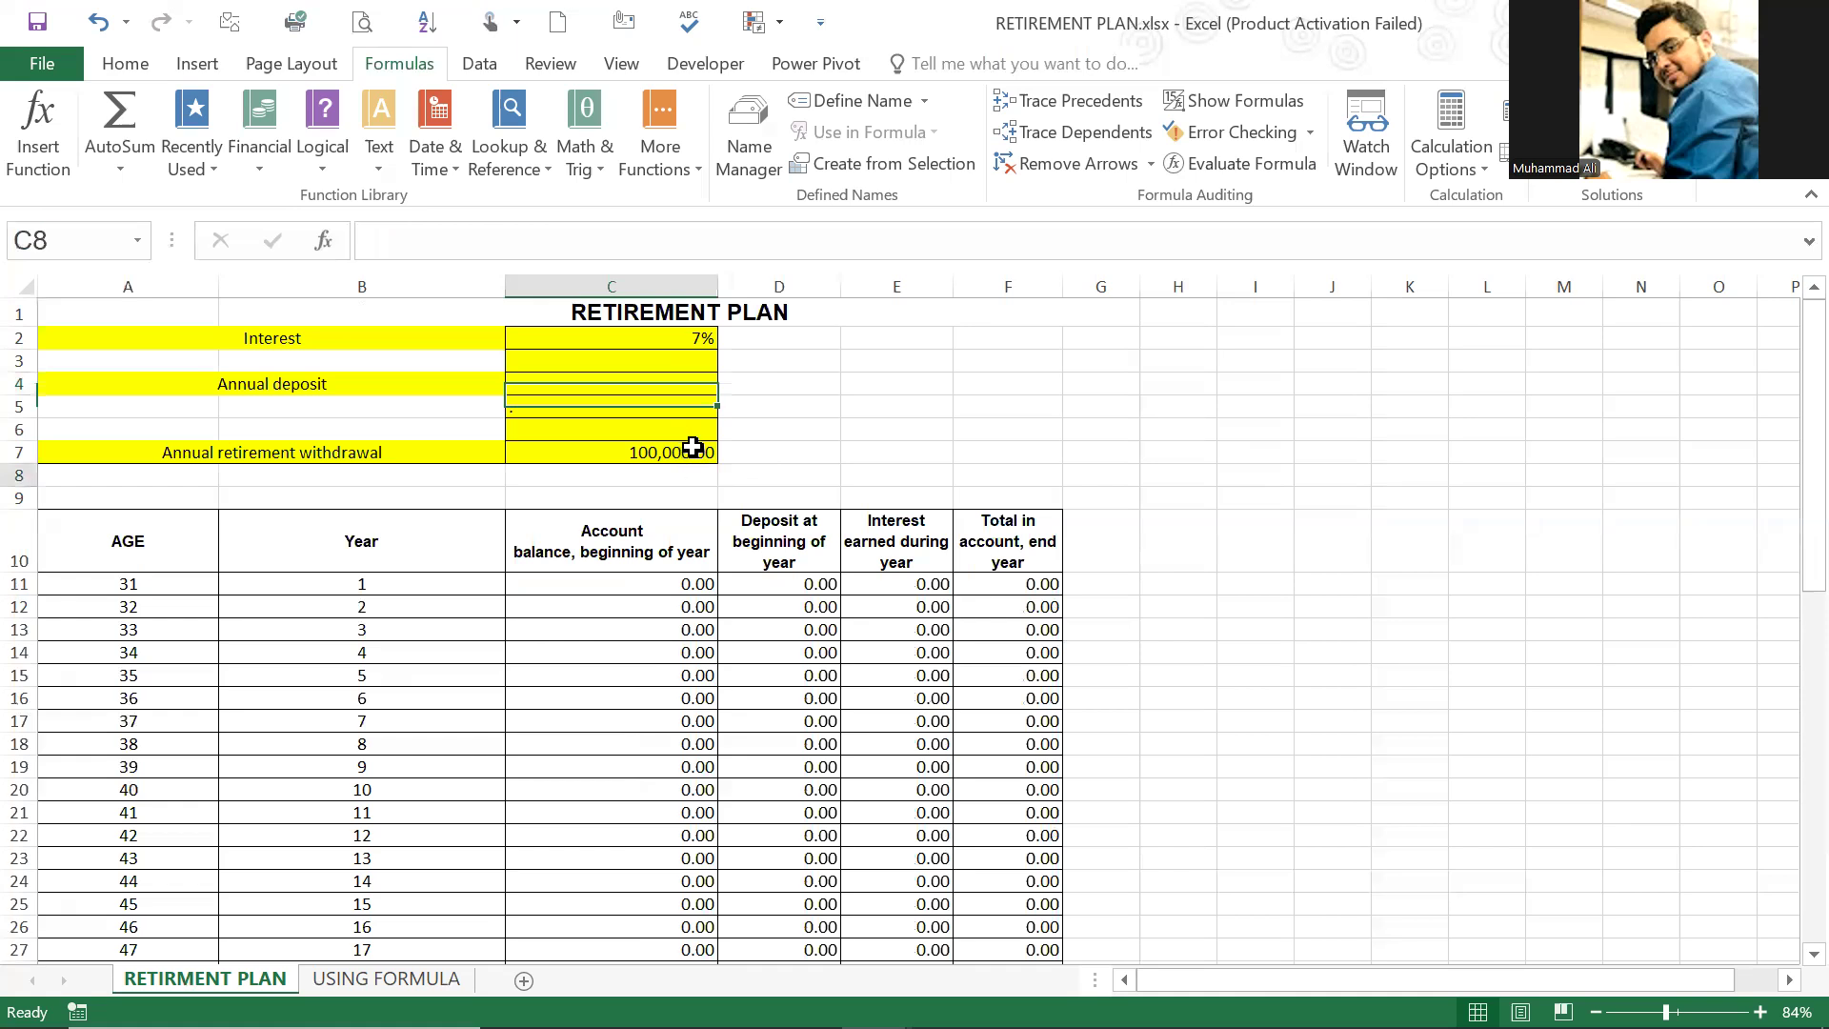
# Step: Clear the annual retirement withdrawal in C7
pyautogui.click(694, 450)
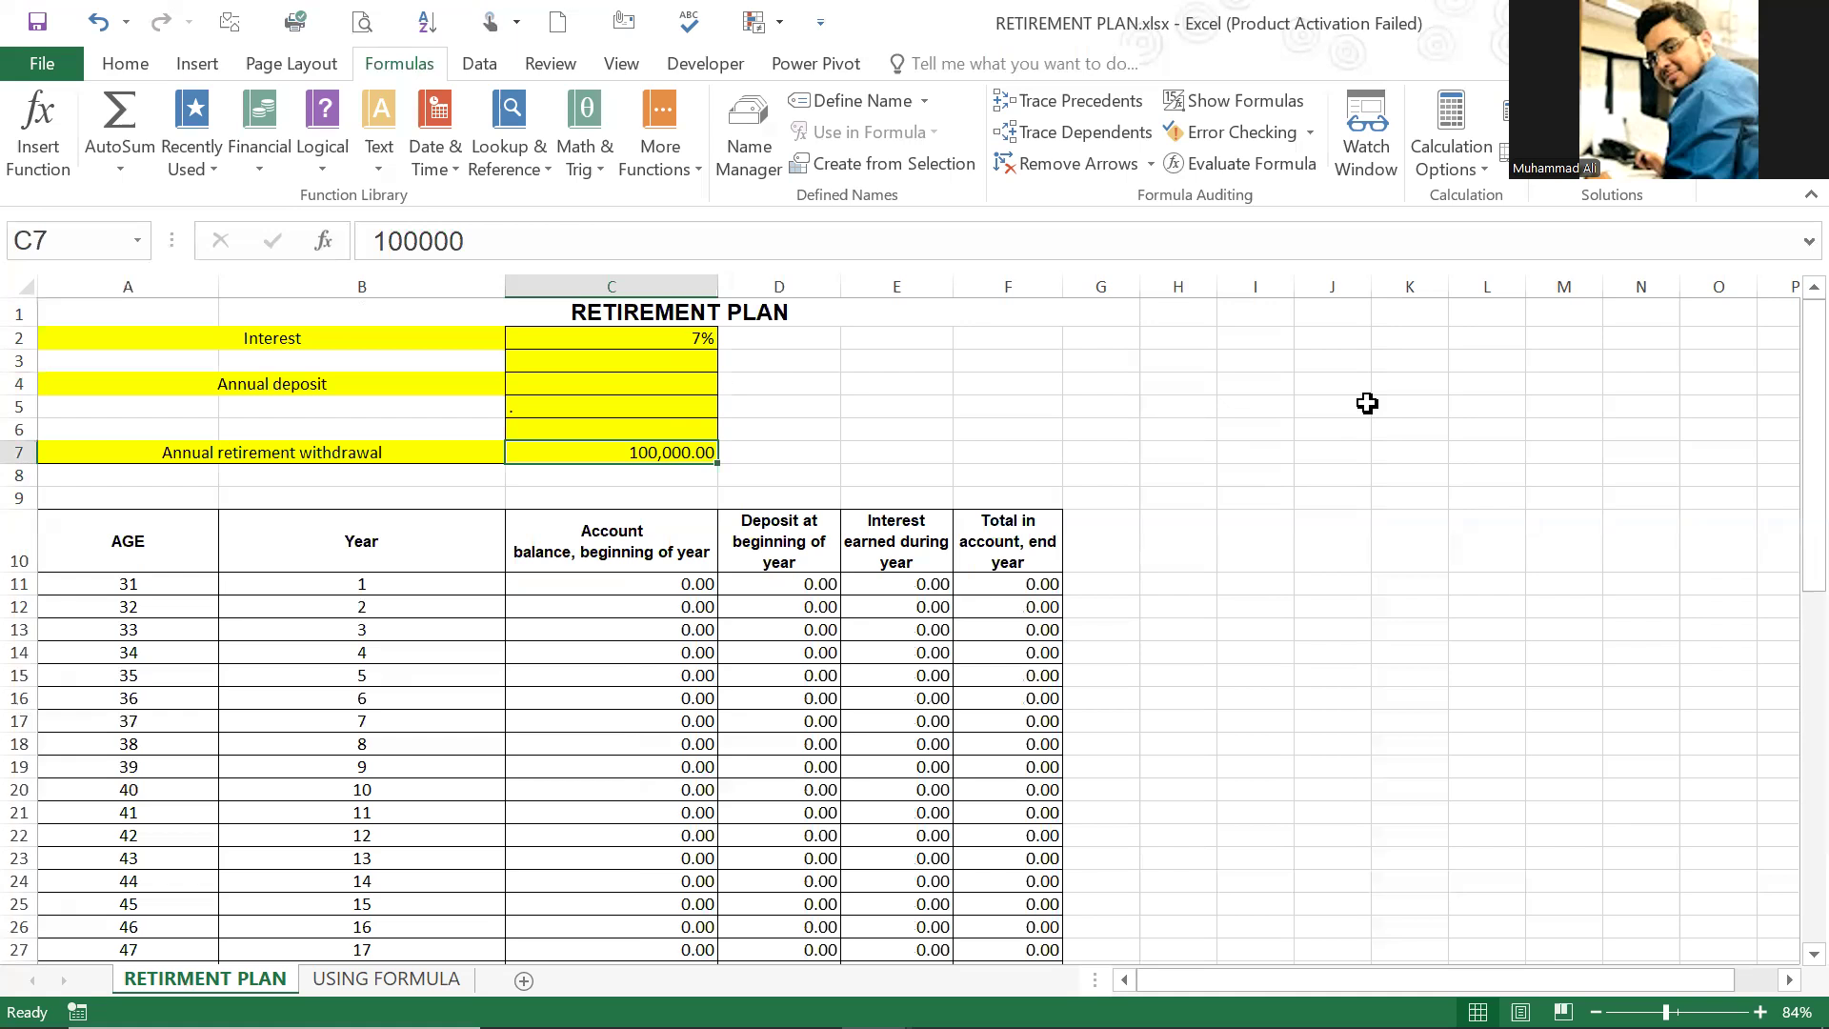
pyautogui.press('BackSpace')
pyautogui.press('Up')
pyautogui.press('Up')
pyautogui.press('Up')
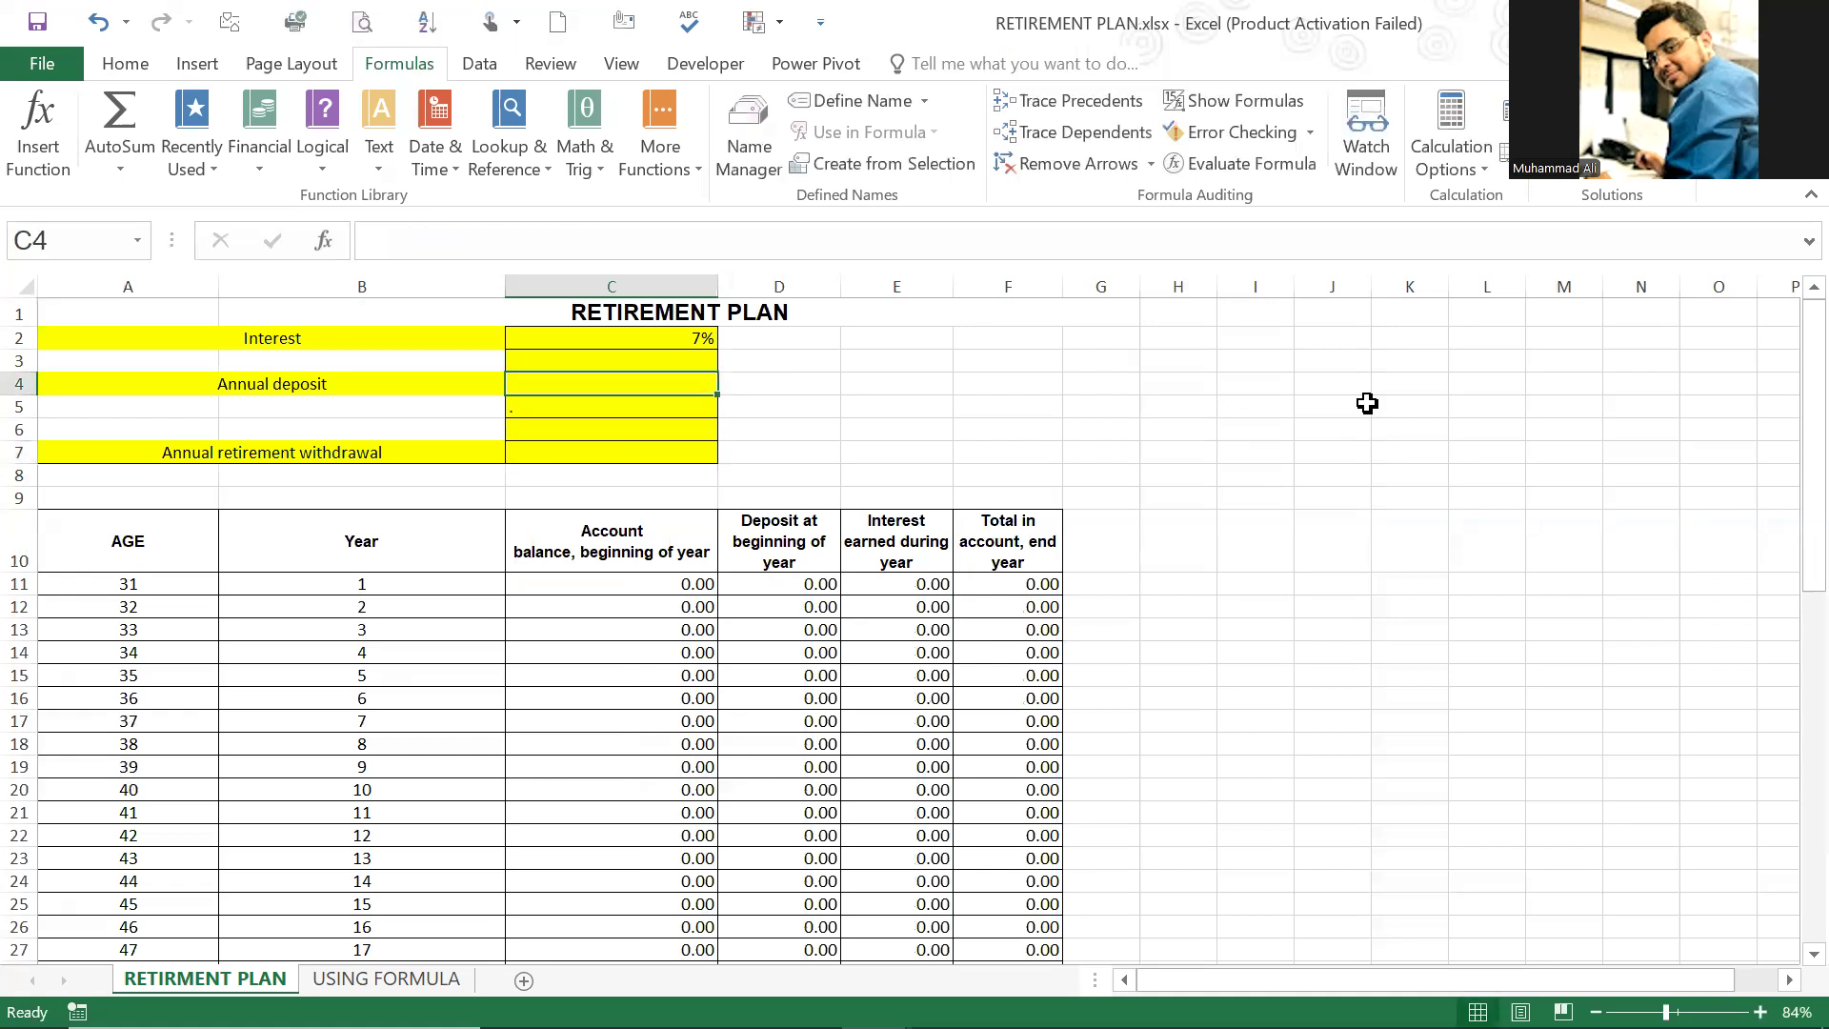
pyautogui.press('Down')
pyautogui.press('Down')
pyautogui.press('Down')
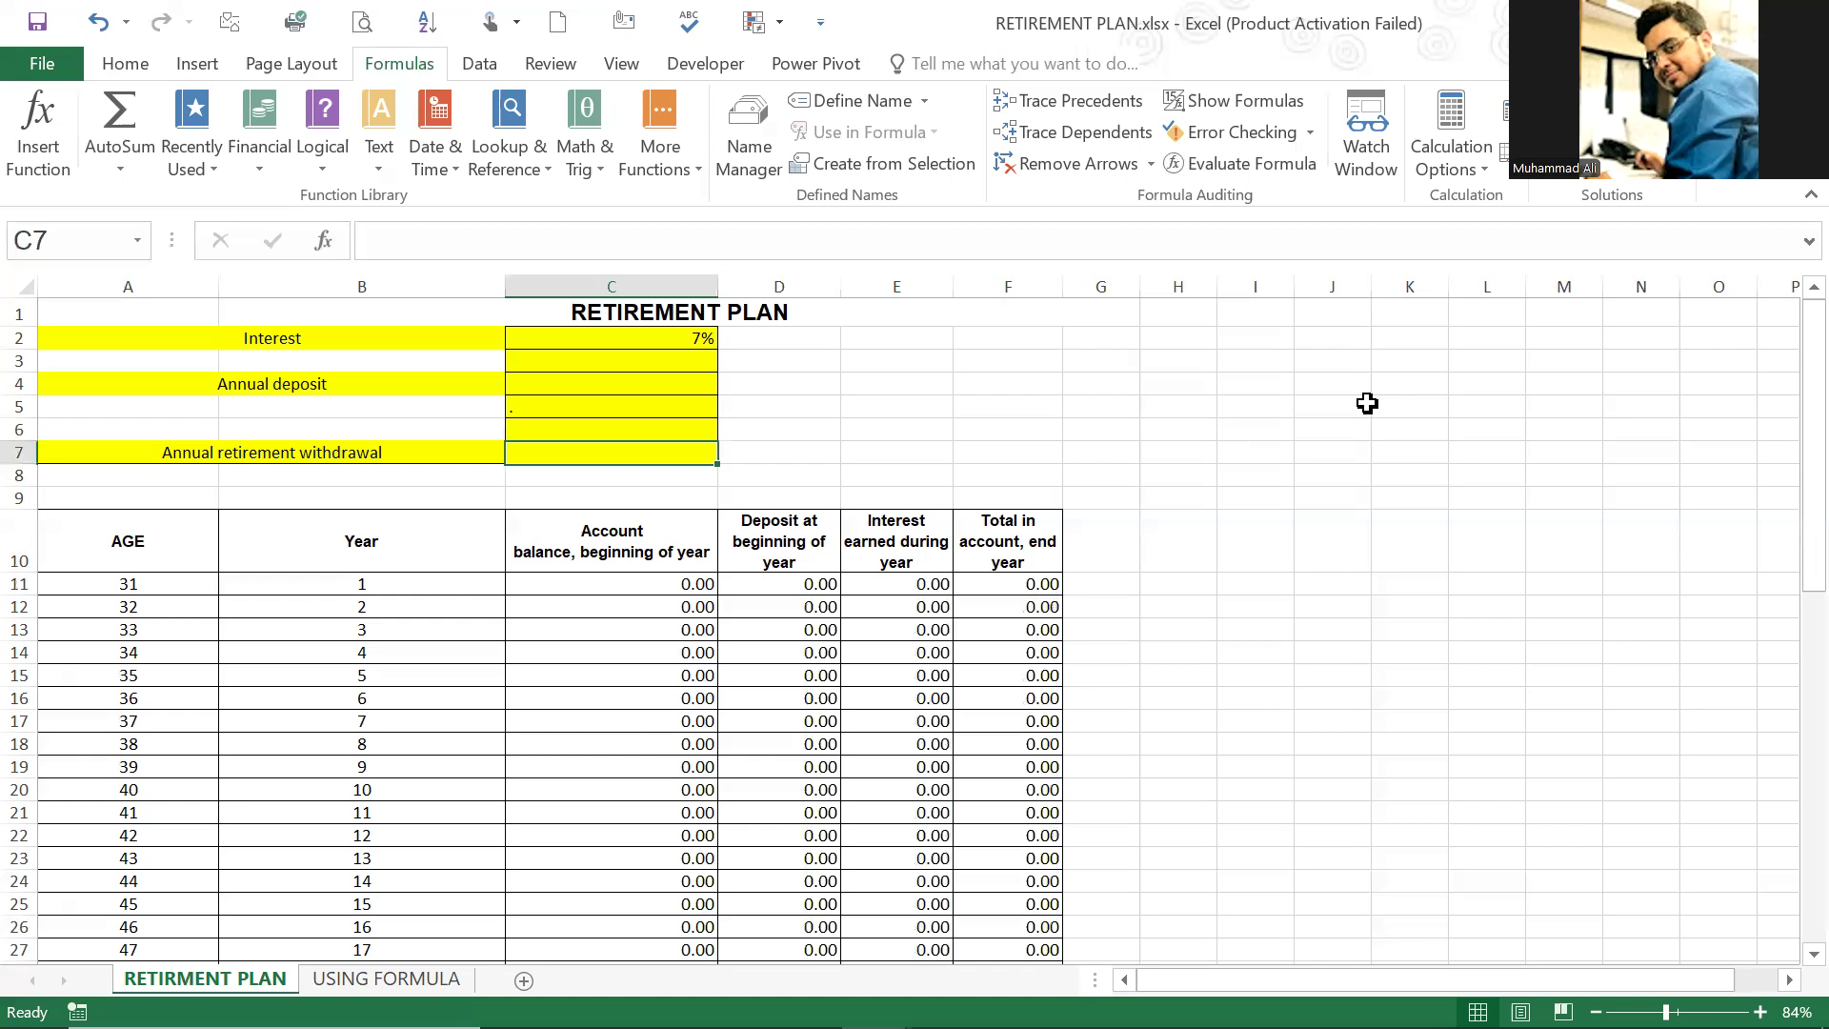
pyautogui.press('Up')
pyautogui.press('Up')
pyautogui.press('Up')
pyautogui.press('Up')
# Step: Undo the clearing of the annual retirement withdrawal in C7
pyautogui.hotkey('ctrl', 'z')
pyautogui.press('Up')
pyautogui.press('Up')
pyautogui.press('Up')
pyautogui.press('Up')
pyautogui.press('Up')
pyautogui.press('Down')
pyautogui.press('Down')
pyautogui.press('Down')
pyautogui.press('Down')
pyautogui.press('Up')
pyautogui.press('Up')
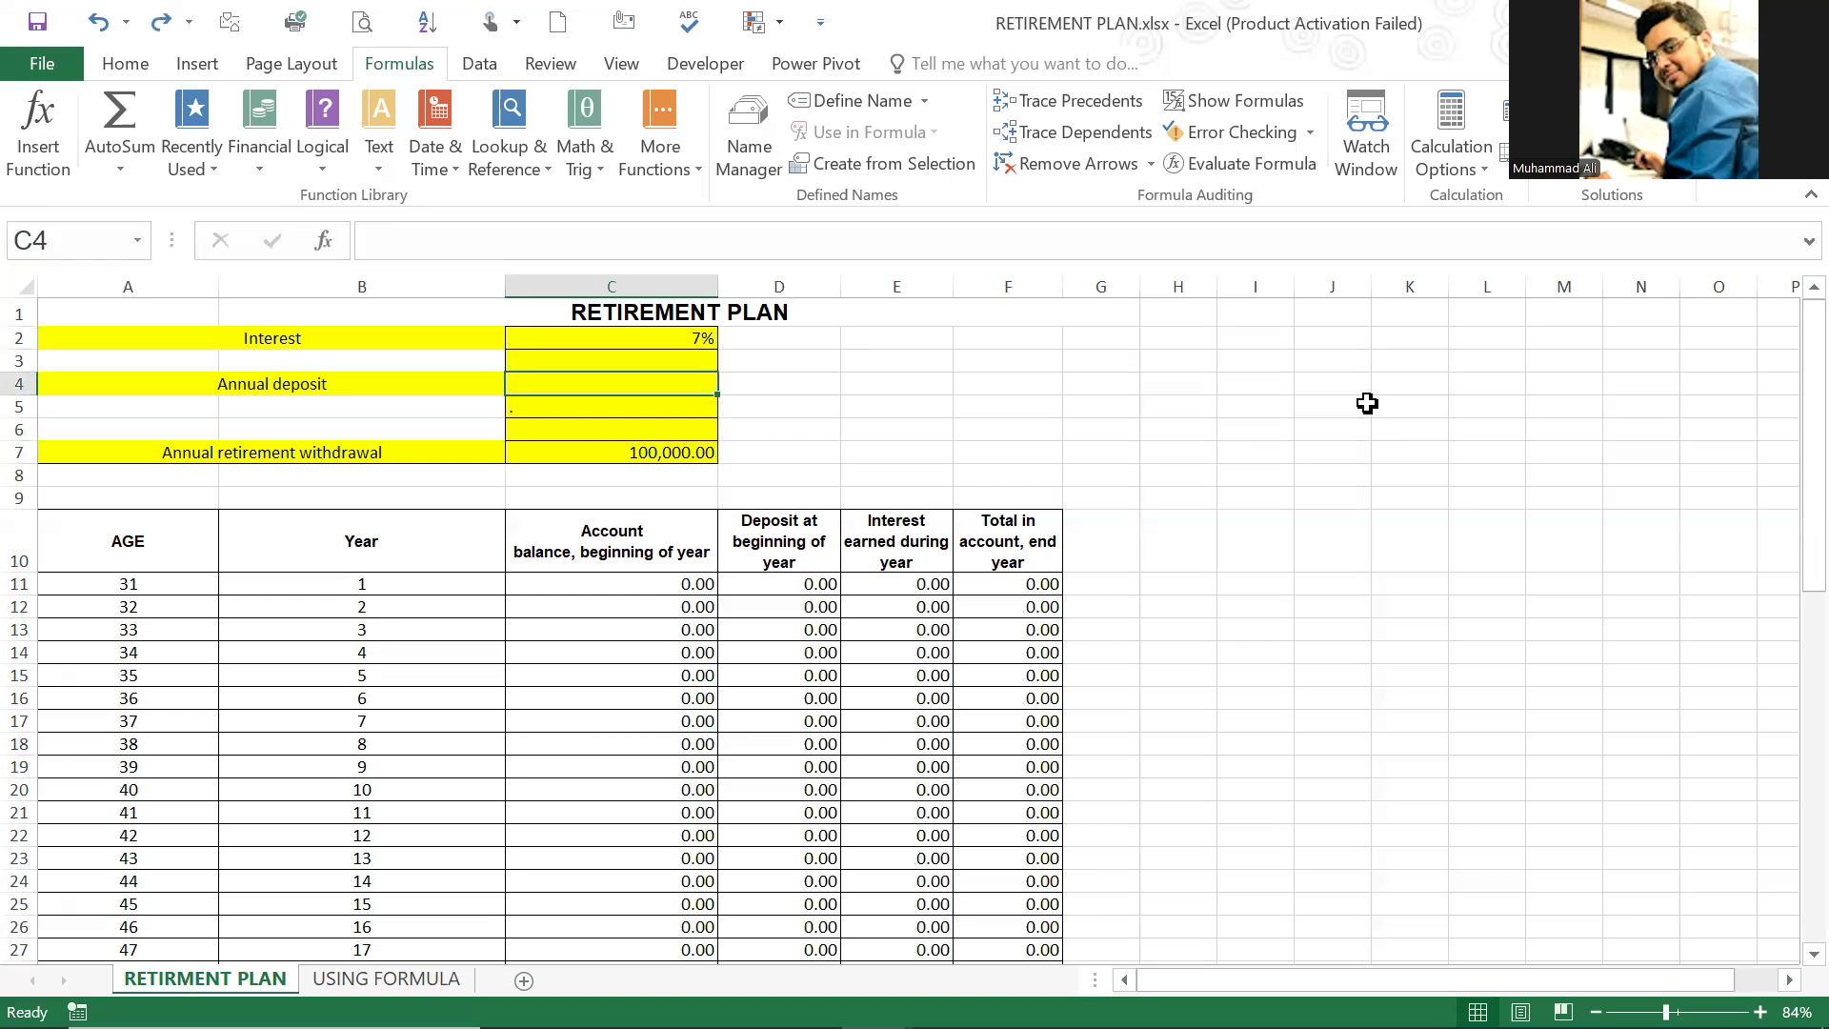
pyautogui.press('Up')
# Step: Inspect the interest formula in E11 and how the schedule's last rows respond to the empty annual deposit
pyautogui.click(924, 581)
pyautogui.press('Left')
pyautogui.press('Right')
pyautogui.scroll(-8, 926, 600)
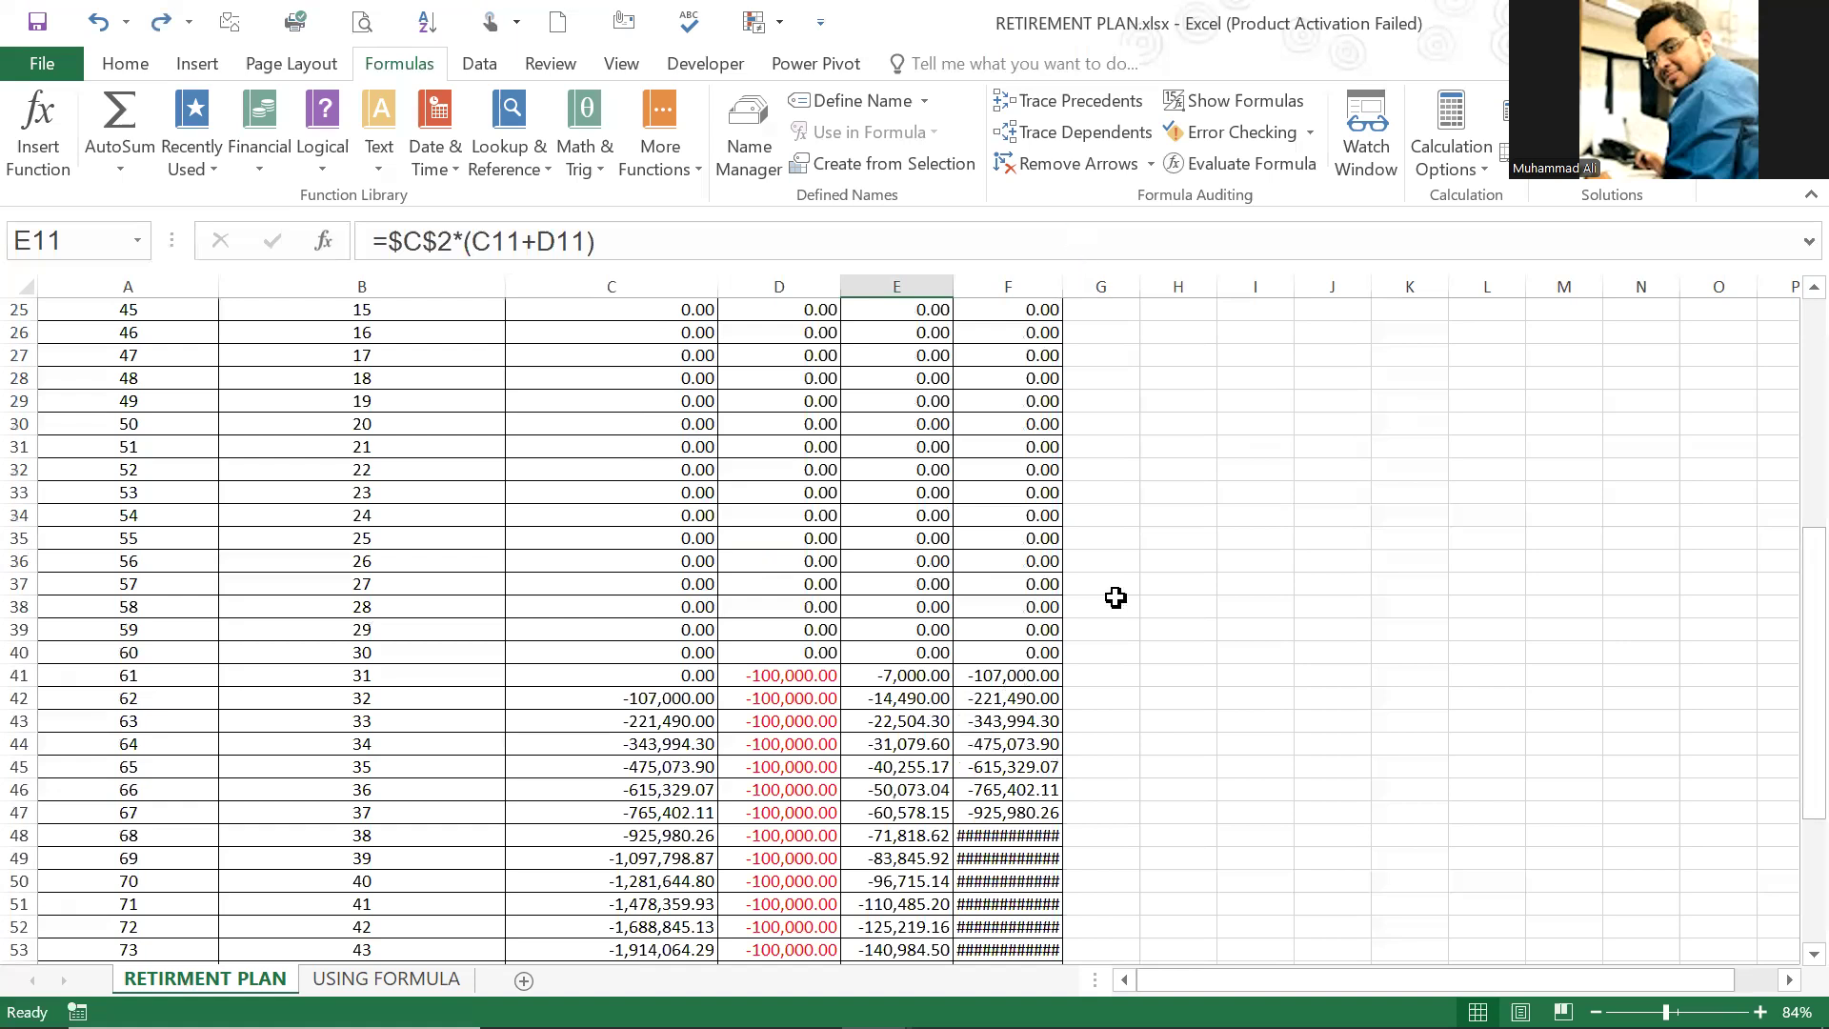
pyautogui.scroll(-4, 1115, 598)
# Step: Widen column F to fit its year-end totals and clear the annual retirement withdrawal in C7
pyautogui.click(1038, 700)
pyautogui.hotkey('ctrl', 'y')
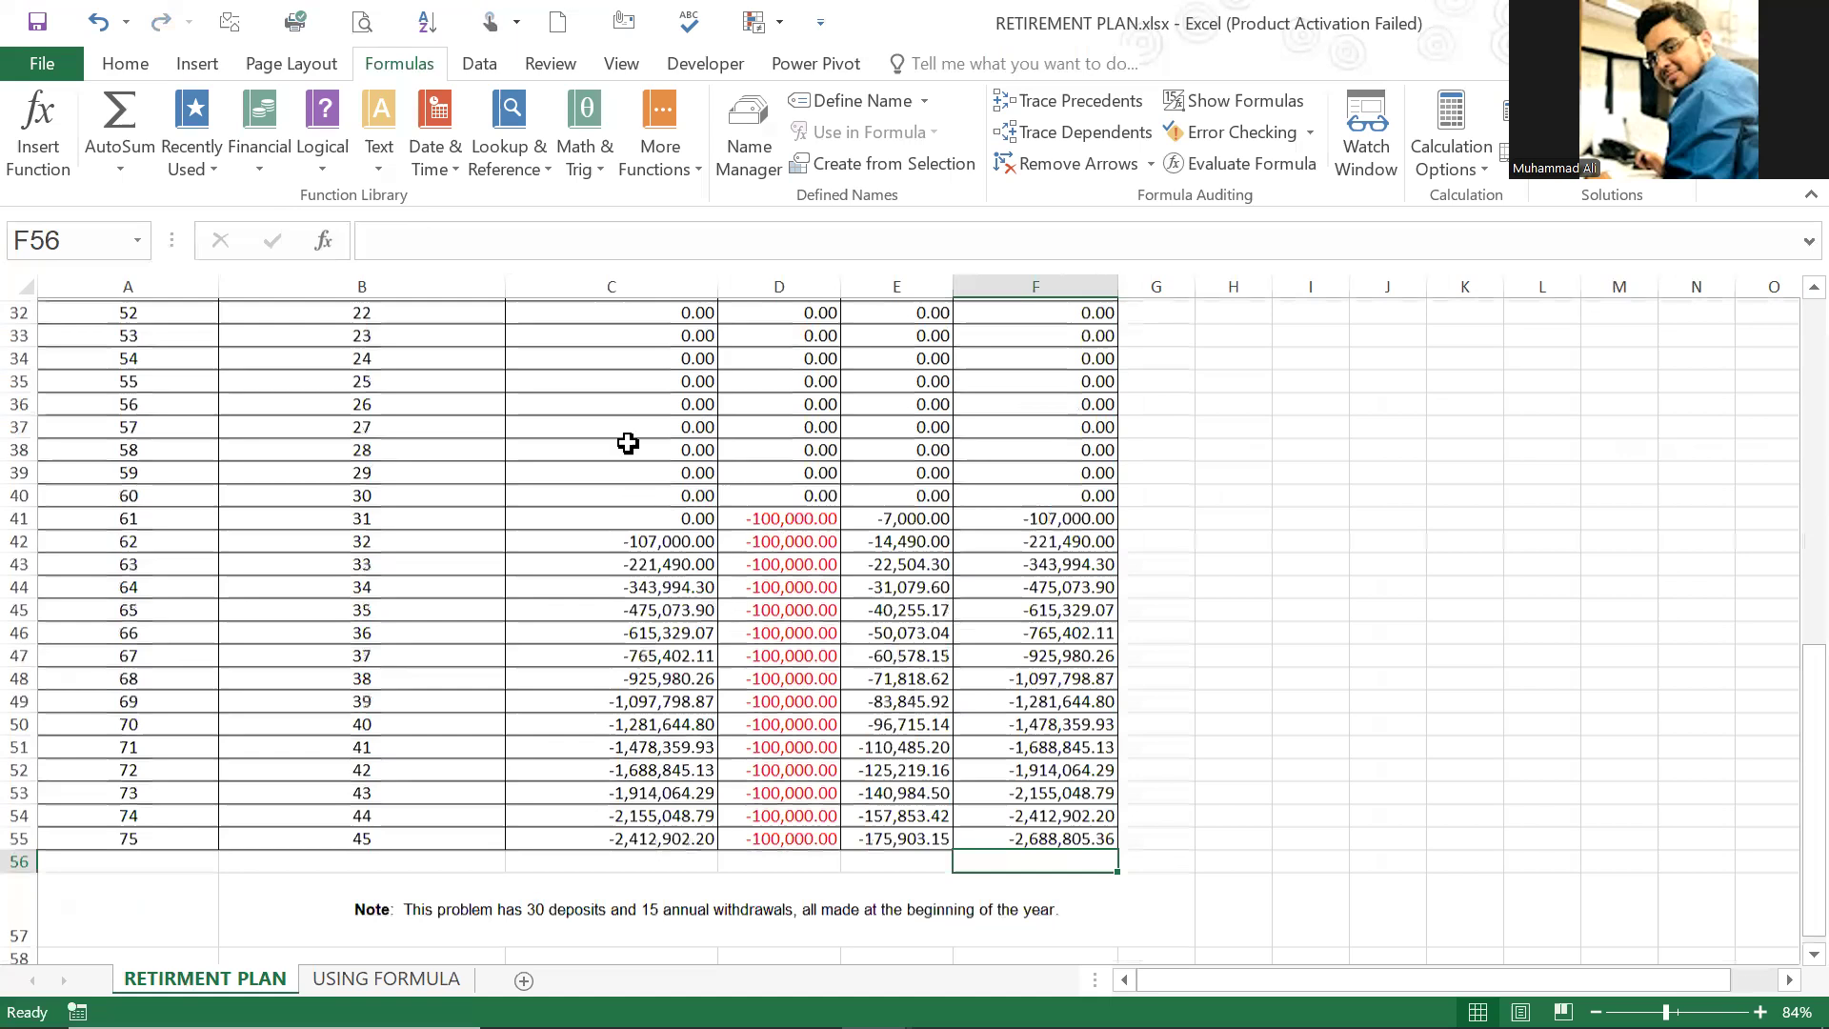
pyautogui.hotkey('ctrl', 'z')
pyautogui.scroll(-13, 984, 686)
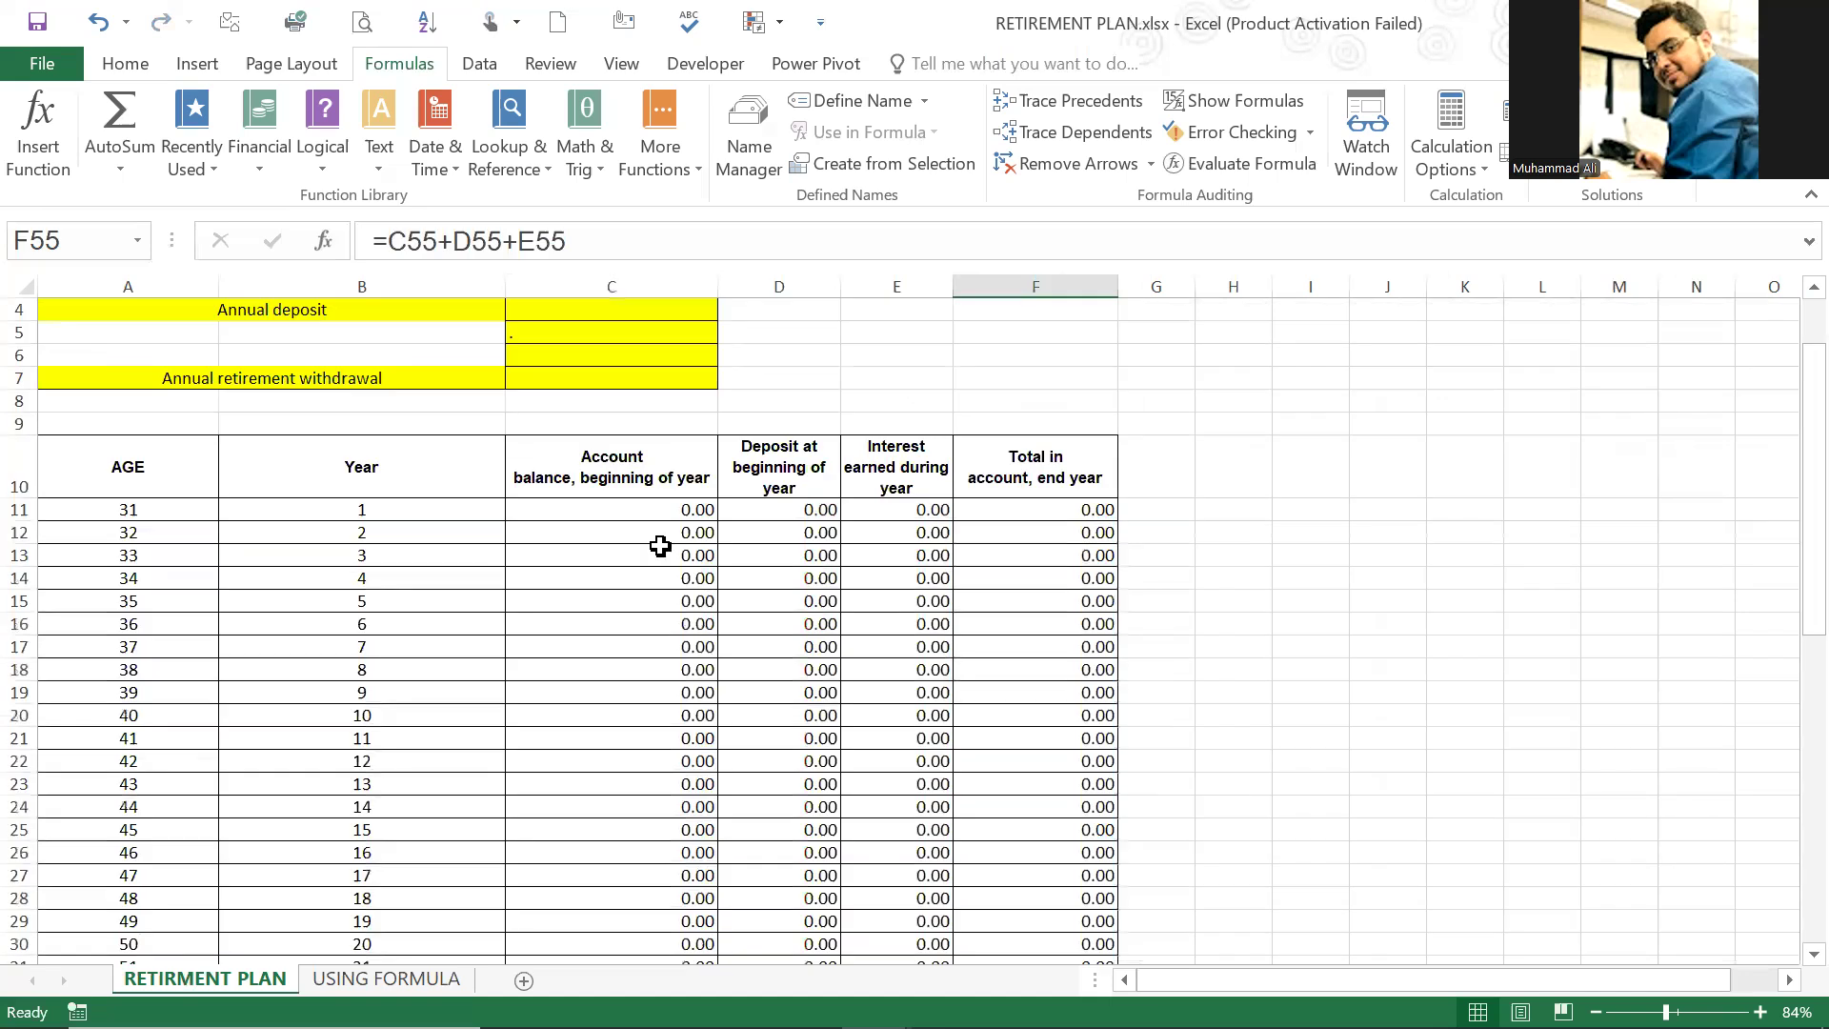
# Step: Trace the deposit formula in D11 to C4 and the withdrawal formula in D41 to C7, without changing them
pyautogui.scroll(1, 803, 587)
pyautogui.click(803, 584)
pyautogui.doubleClick(804, 584)
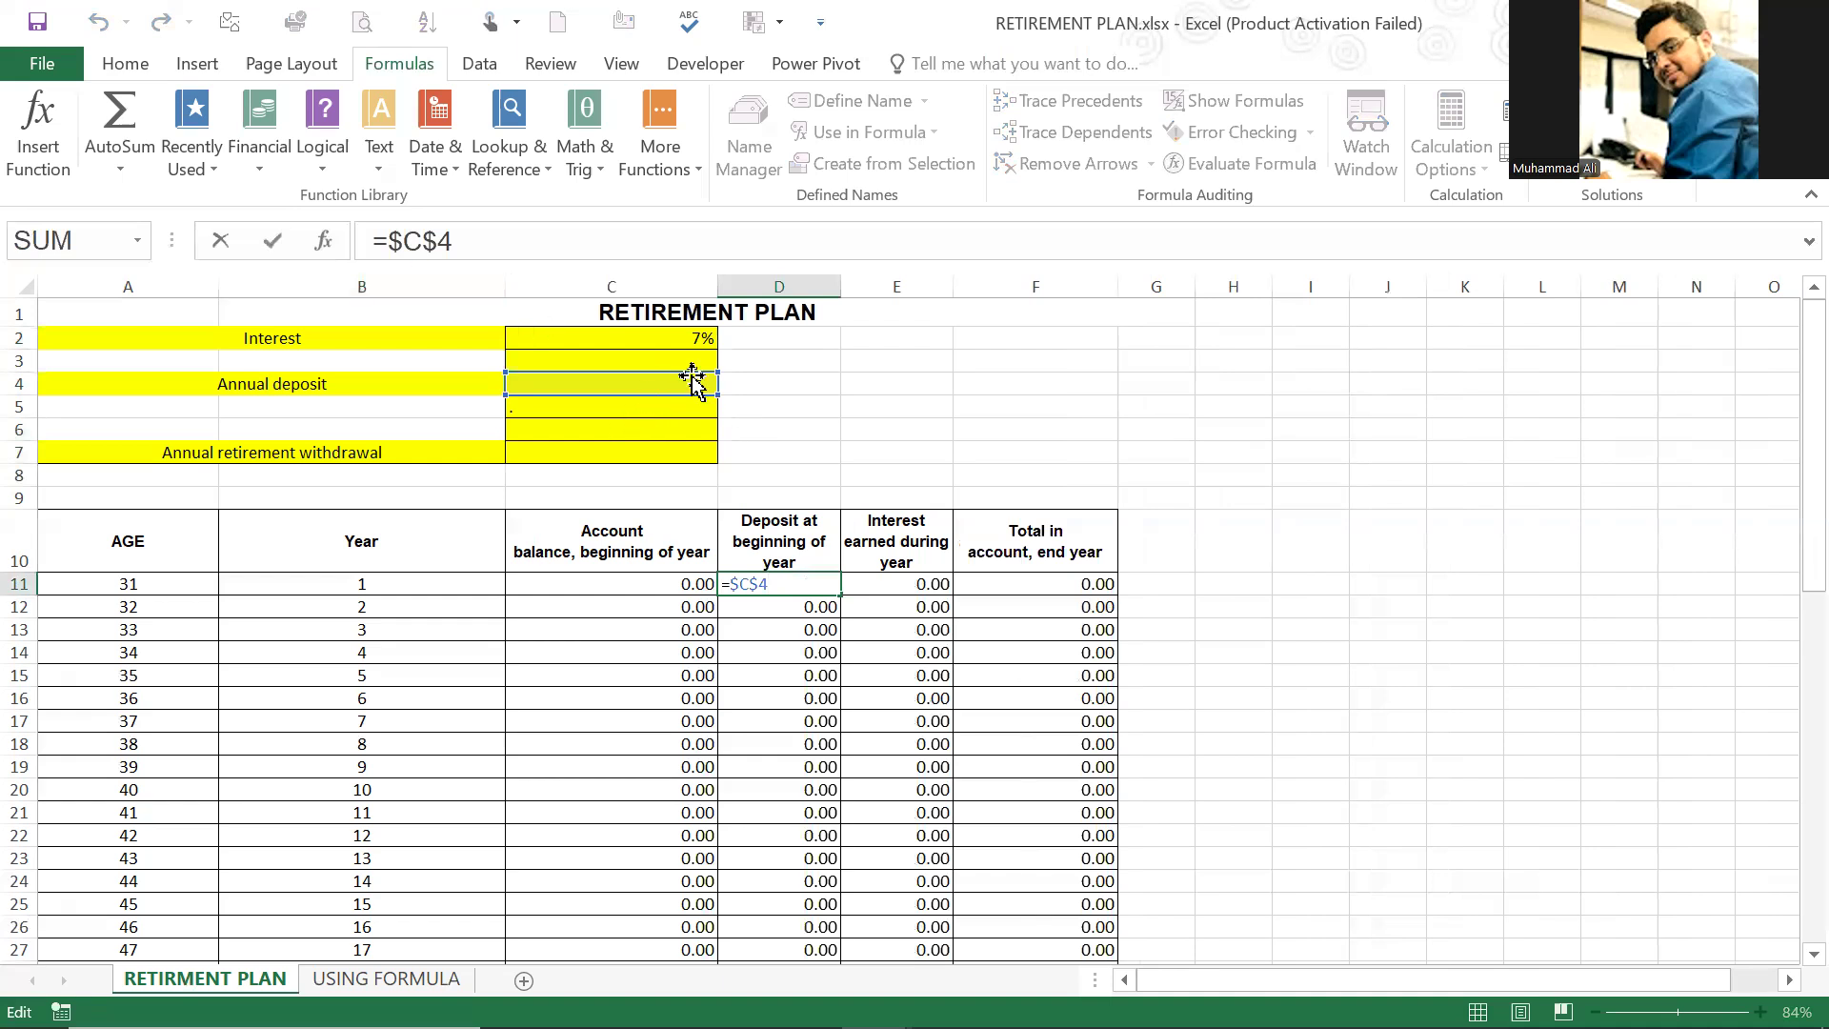
pyautogui.scroll(-8, 891, 790)
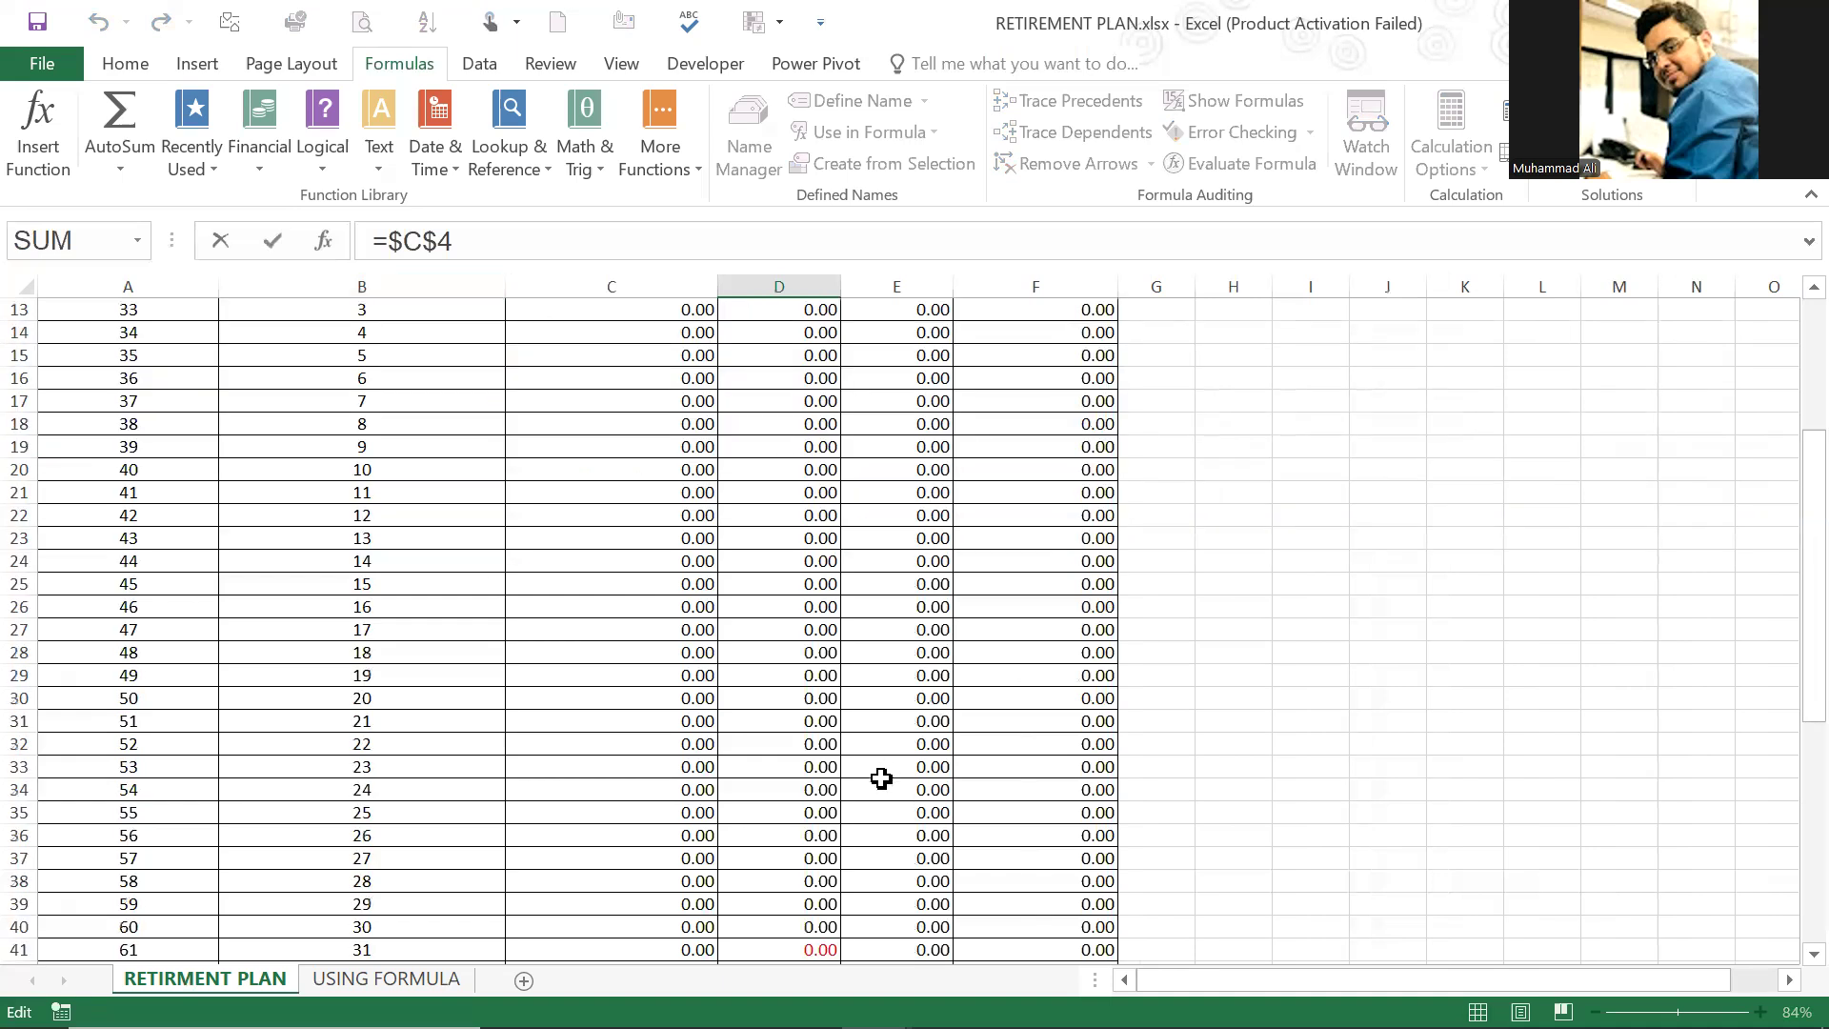
pyautogui.doubleClick(769, 676)
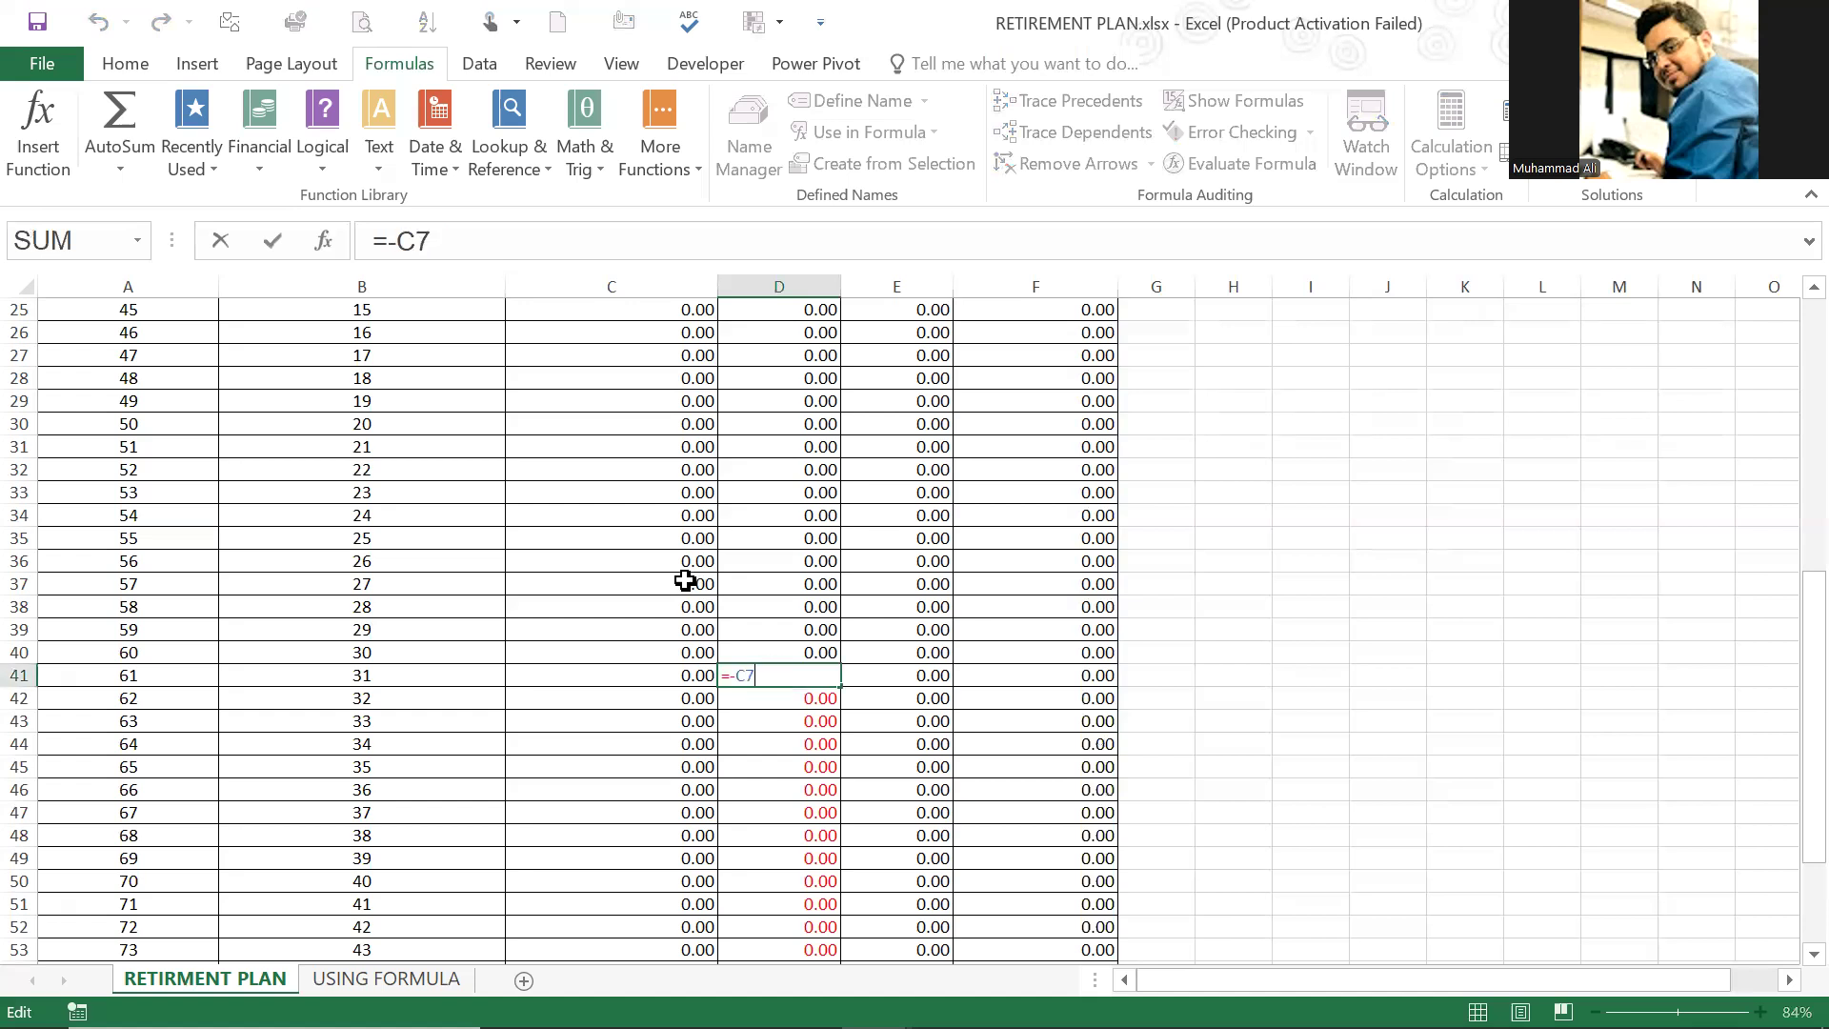
pyautogui.scroll(8, 657, 562)
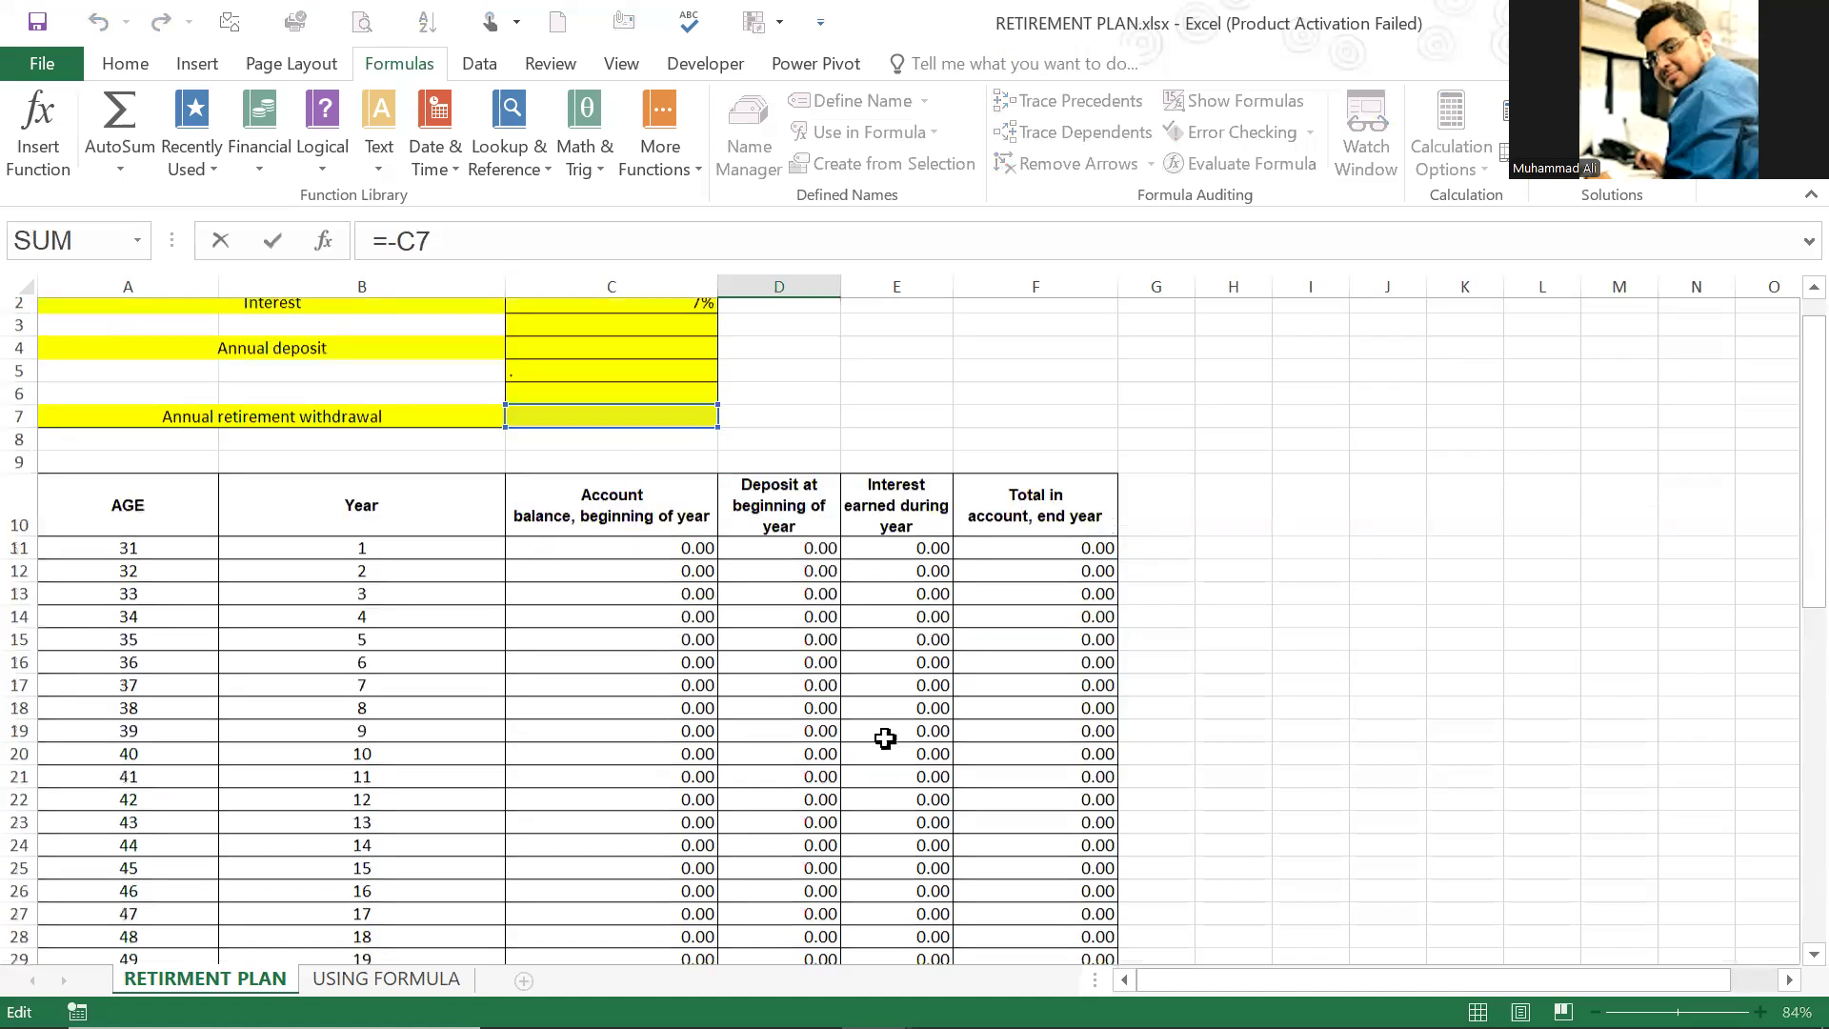
pyautogui.press('Escape')
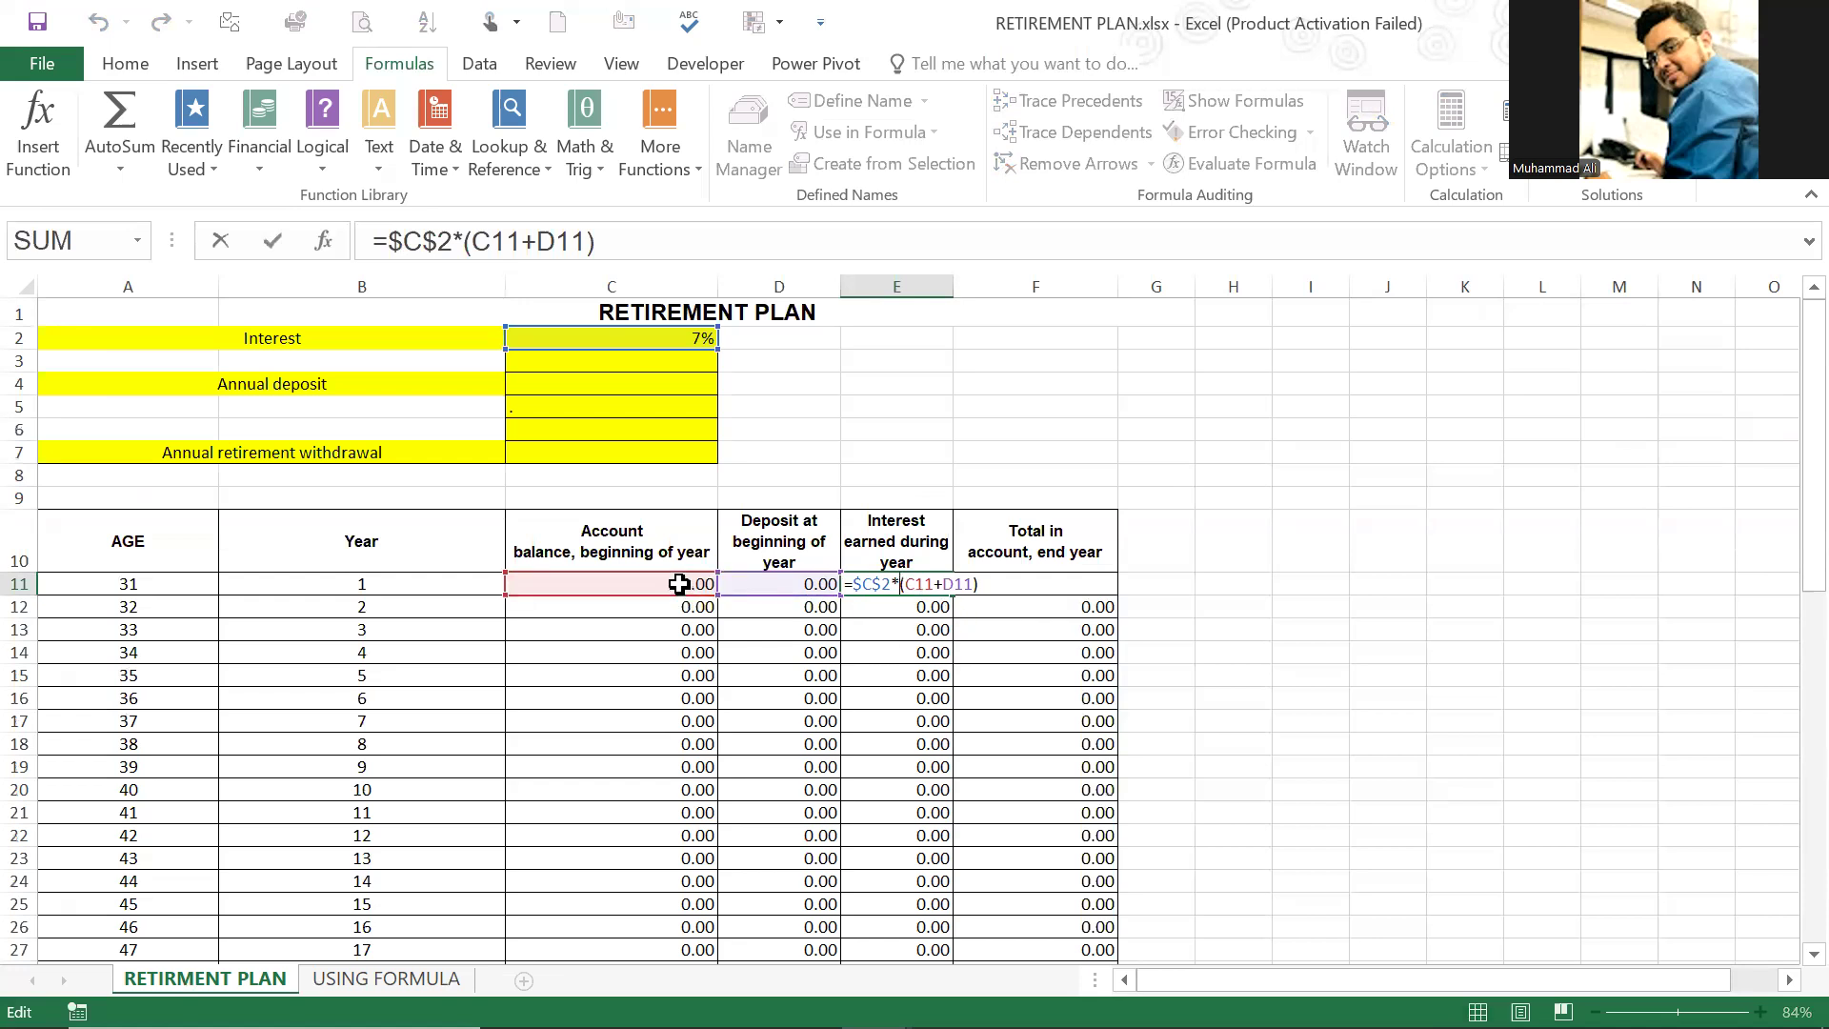
# Step: Inspect the interest formula in E11 and the year-end total formula in F11, leaving both unchanged
pyautogui.press('Escape')
pyautogui.doubleClick(1048, 583)
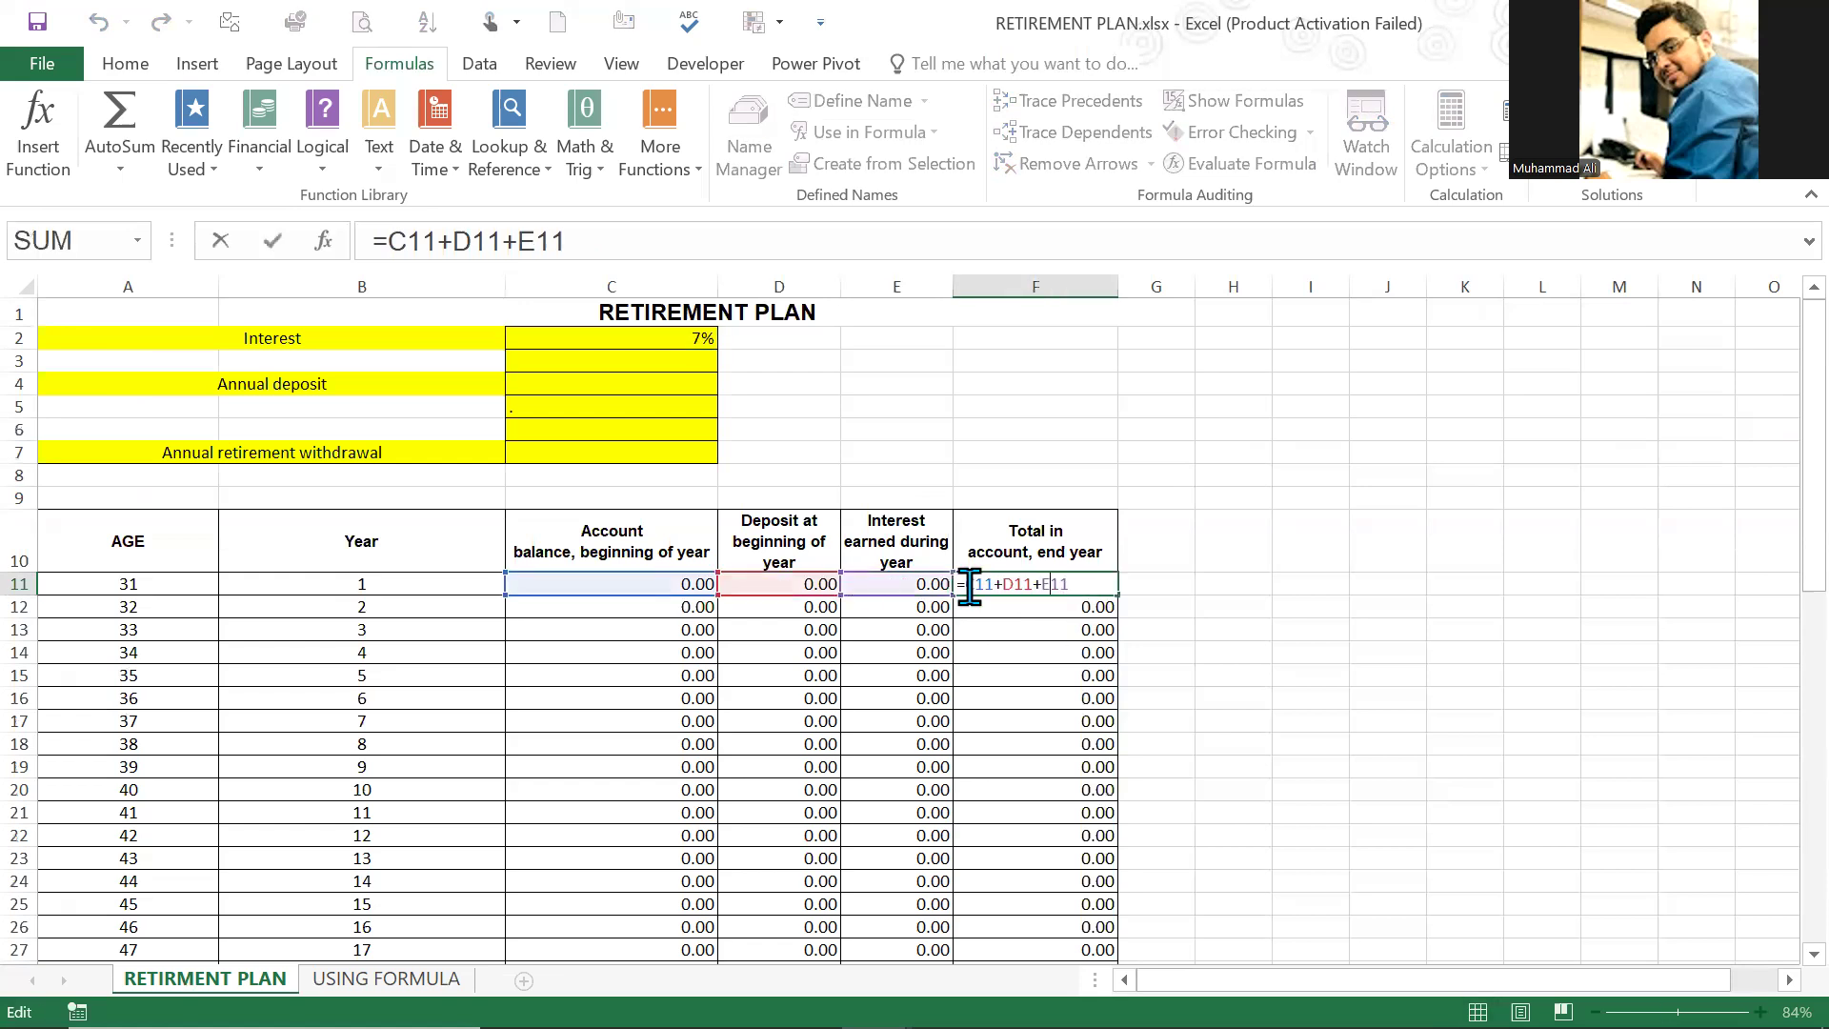
pyautogui.press('Escape')
pyautogui.doubleClick(1071, 583)
pyautogui.press('Escape')
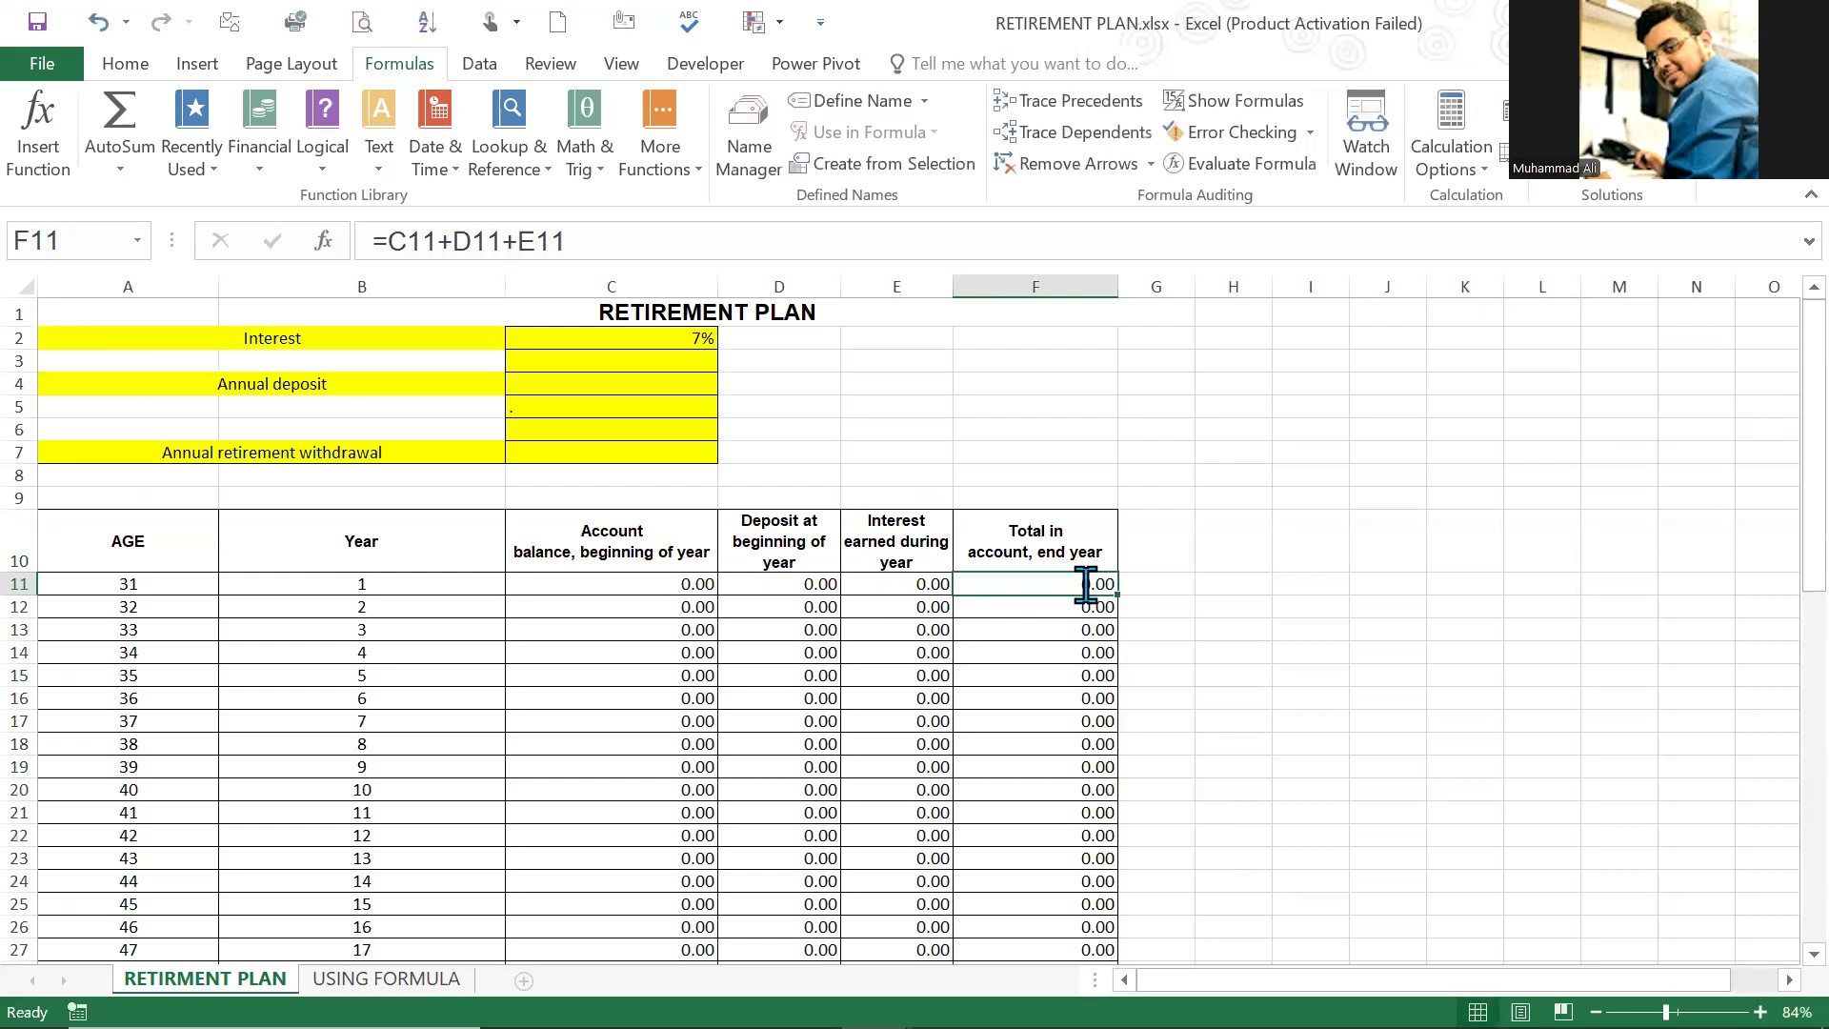
pyautogui.doubleClick(1086, 584)
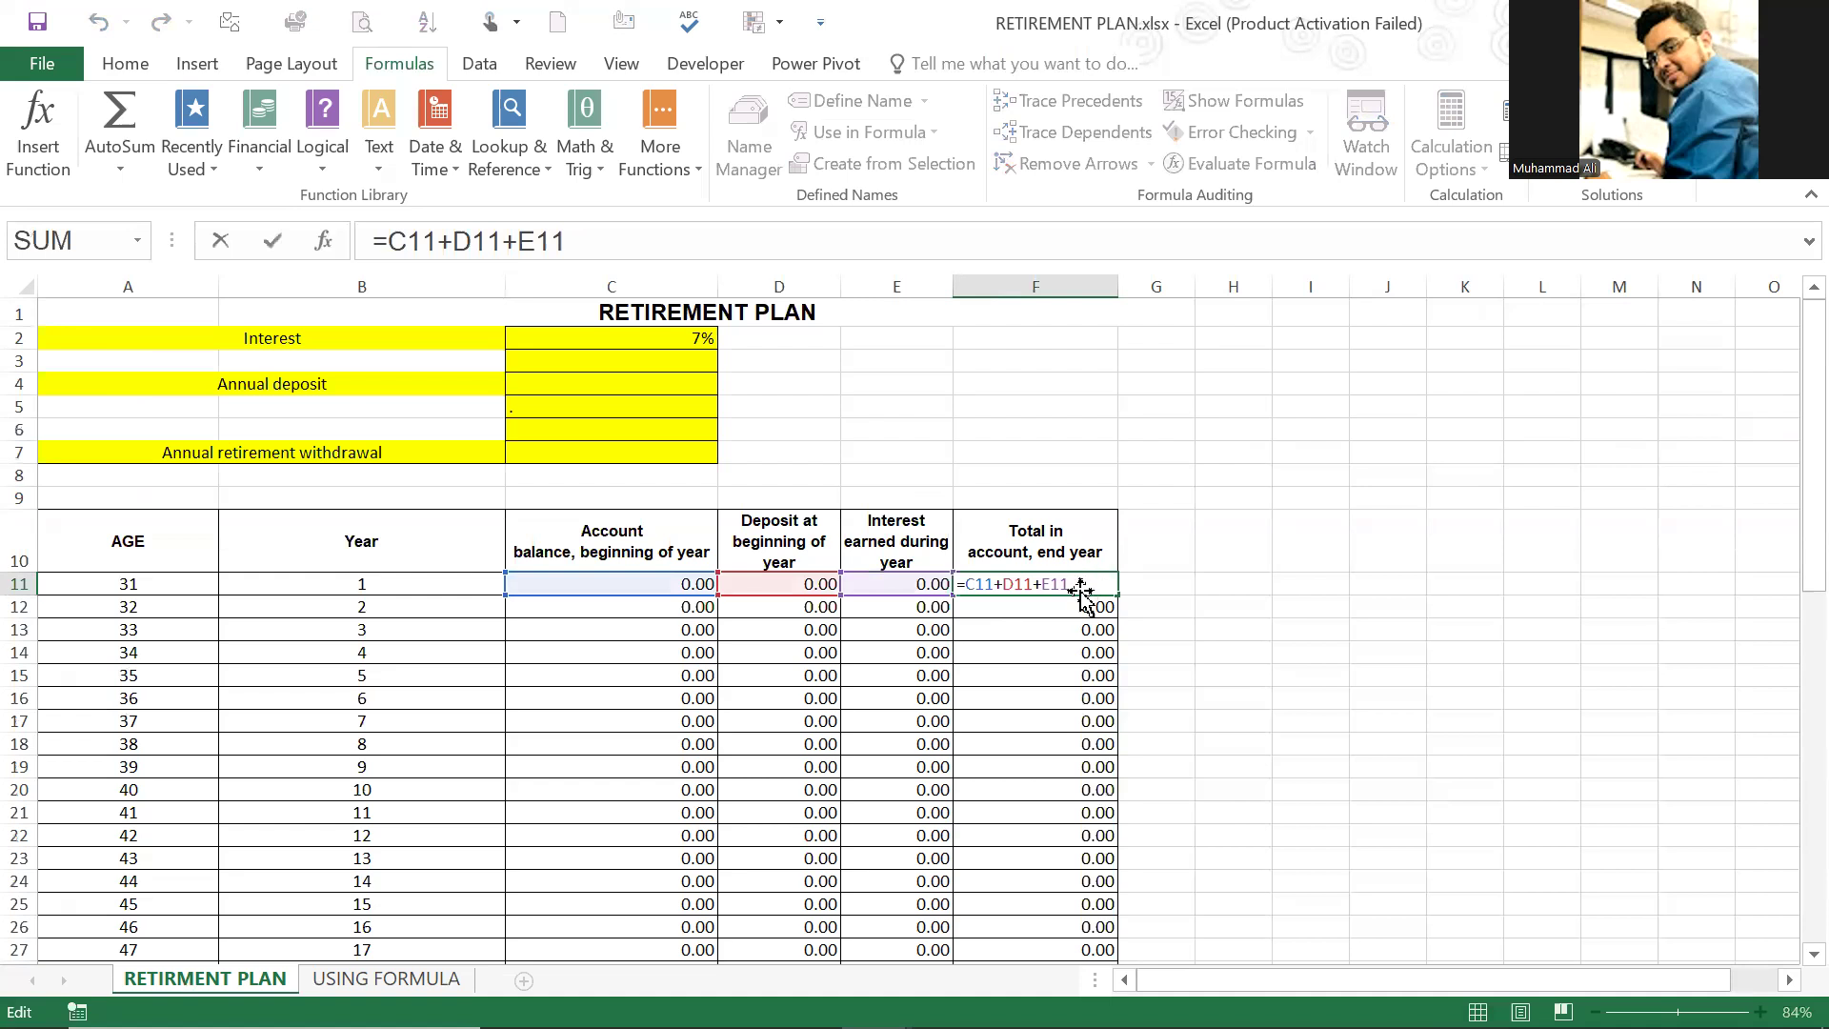
pyautogui.press('Escape')
# Step: Check the final year-end total formula in F55 and the last deposit age in A40
pyautogui.scroll(-16, 657, 739)
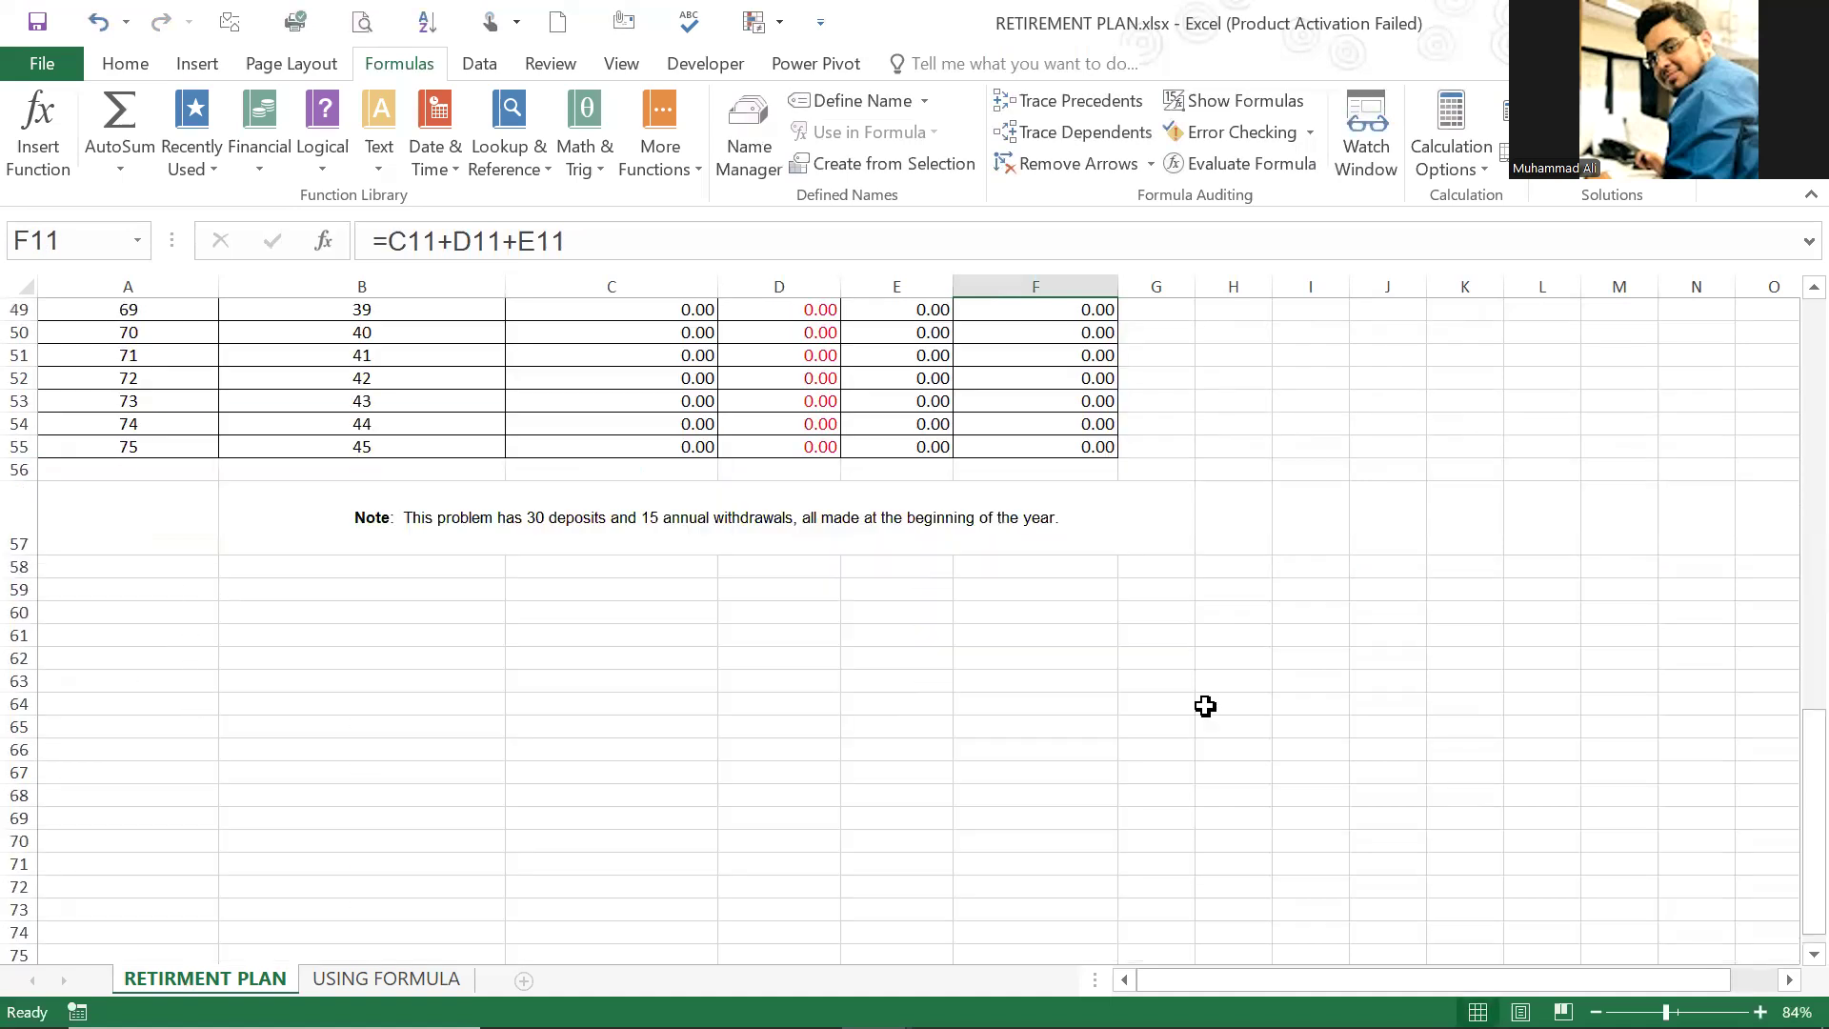
pyautogui.scroll(2, 1102, 591)
pyautogui.click(1105, 587)
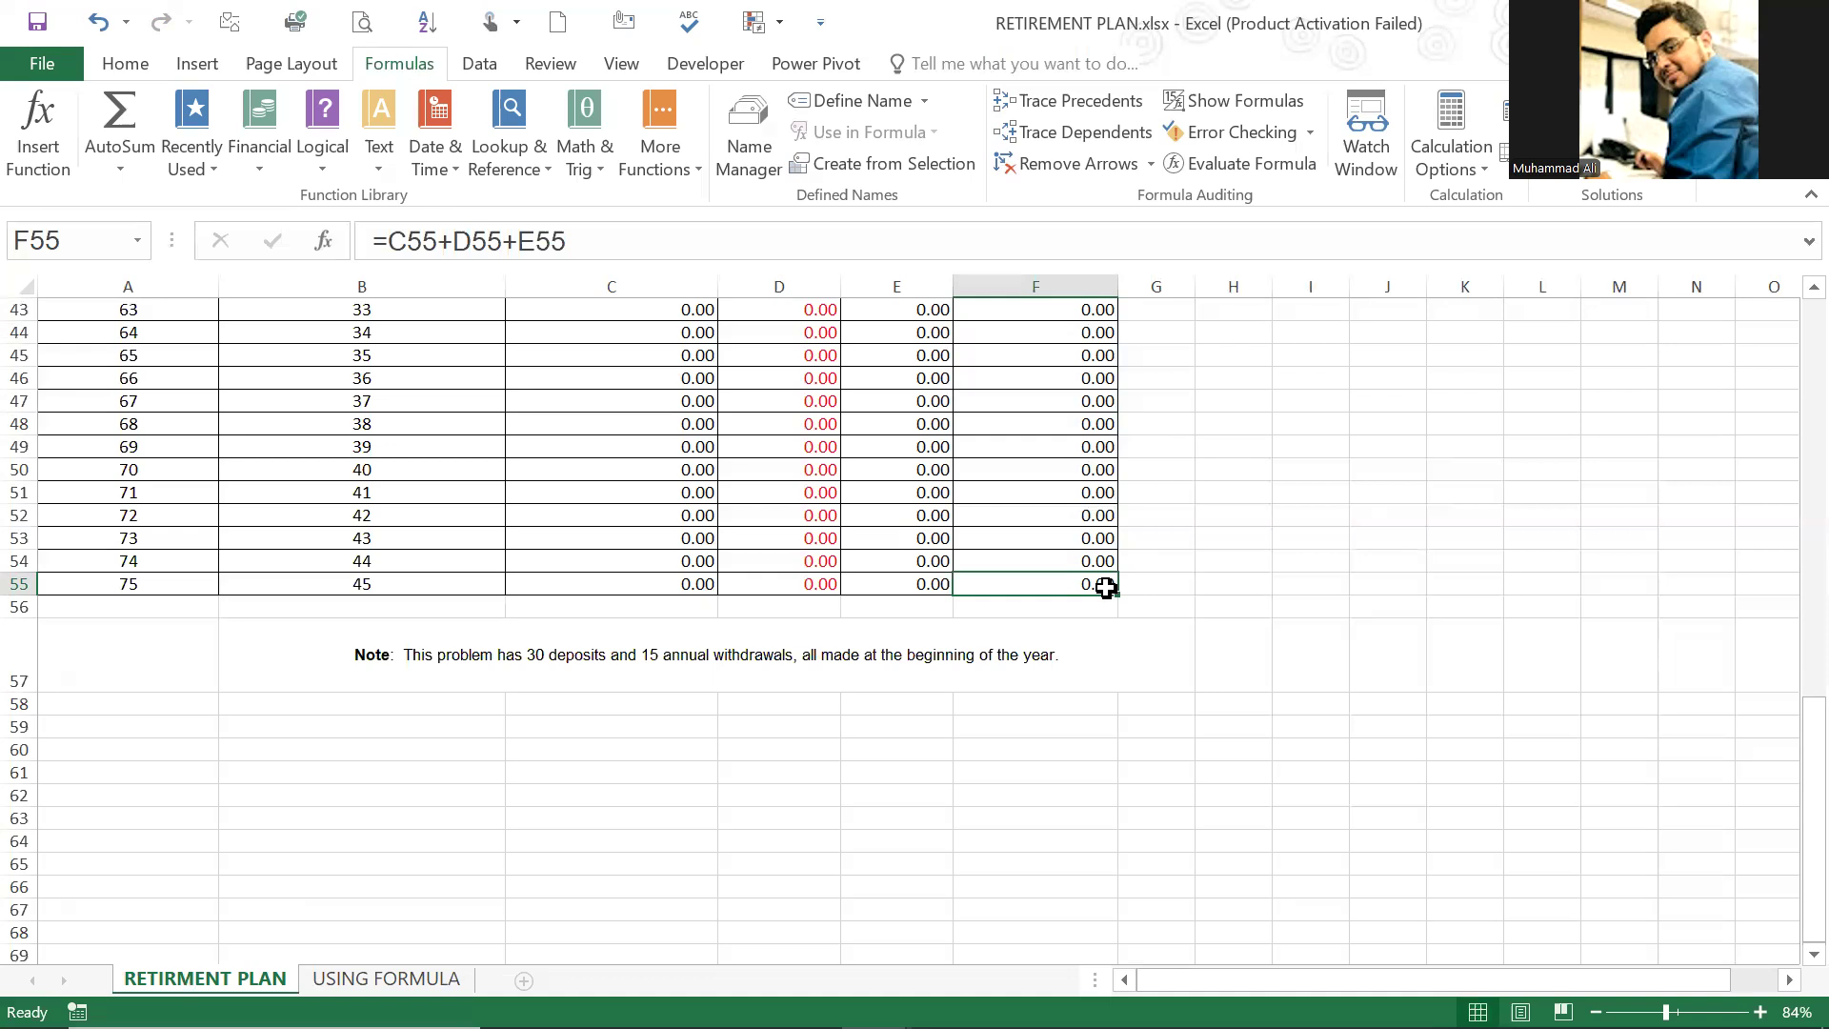
pyautogui.scroll(5, 886, 657)
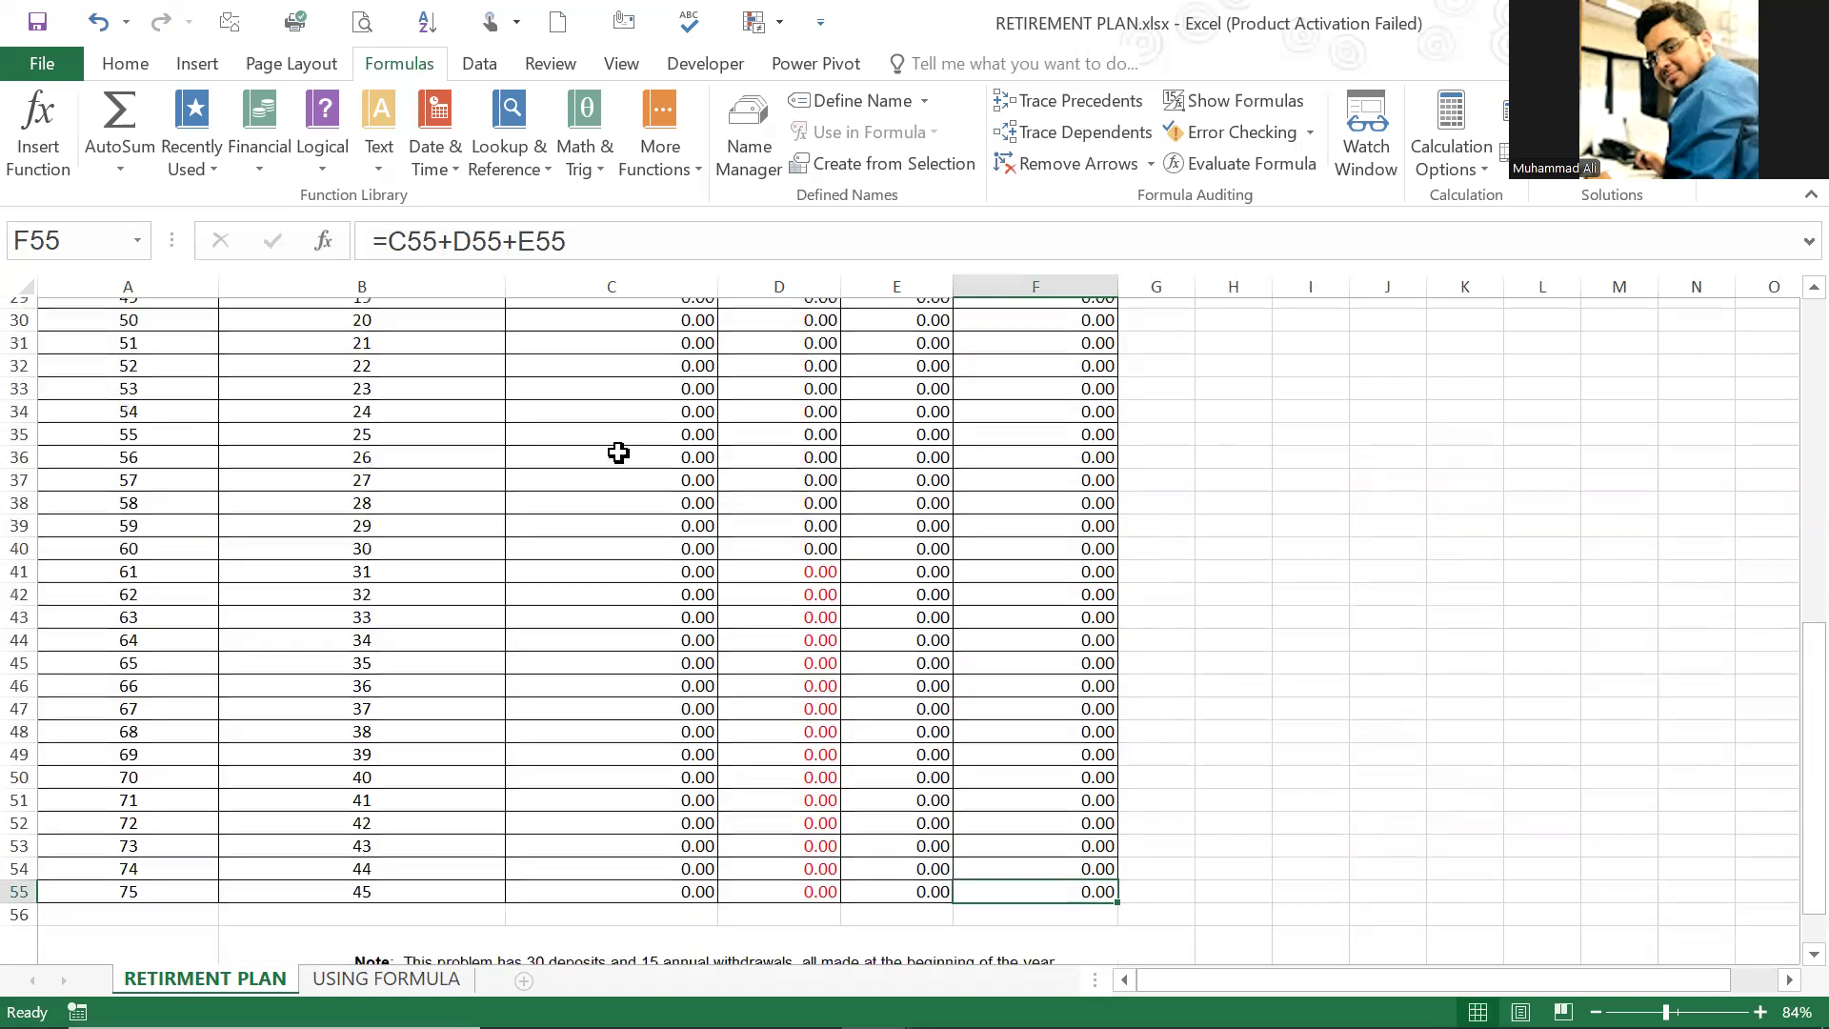
pyautogui.scroll(-2, 158, 426)
pyautogui.click(157, 426)
pyautogui.click(152, 466)
pyautogui.click(130, 444)
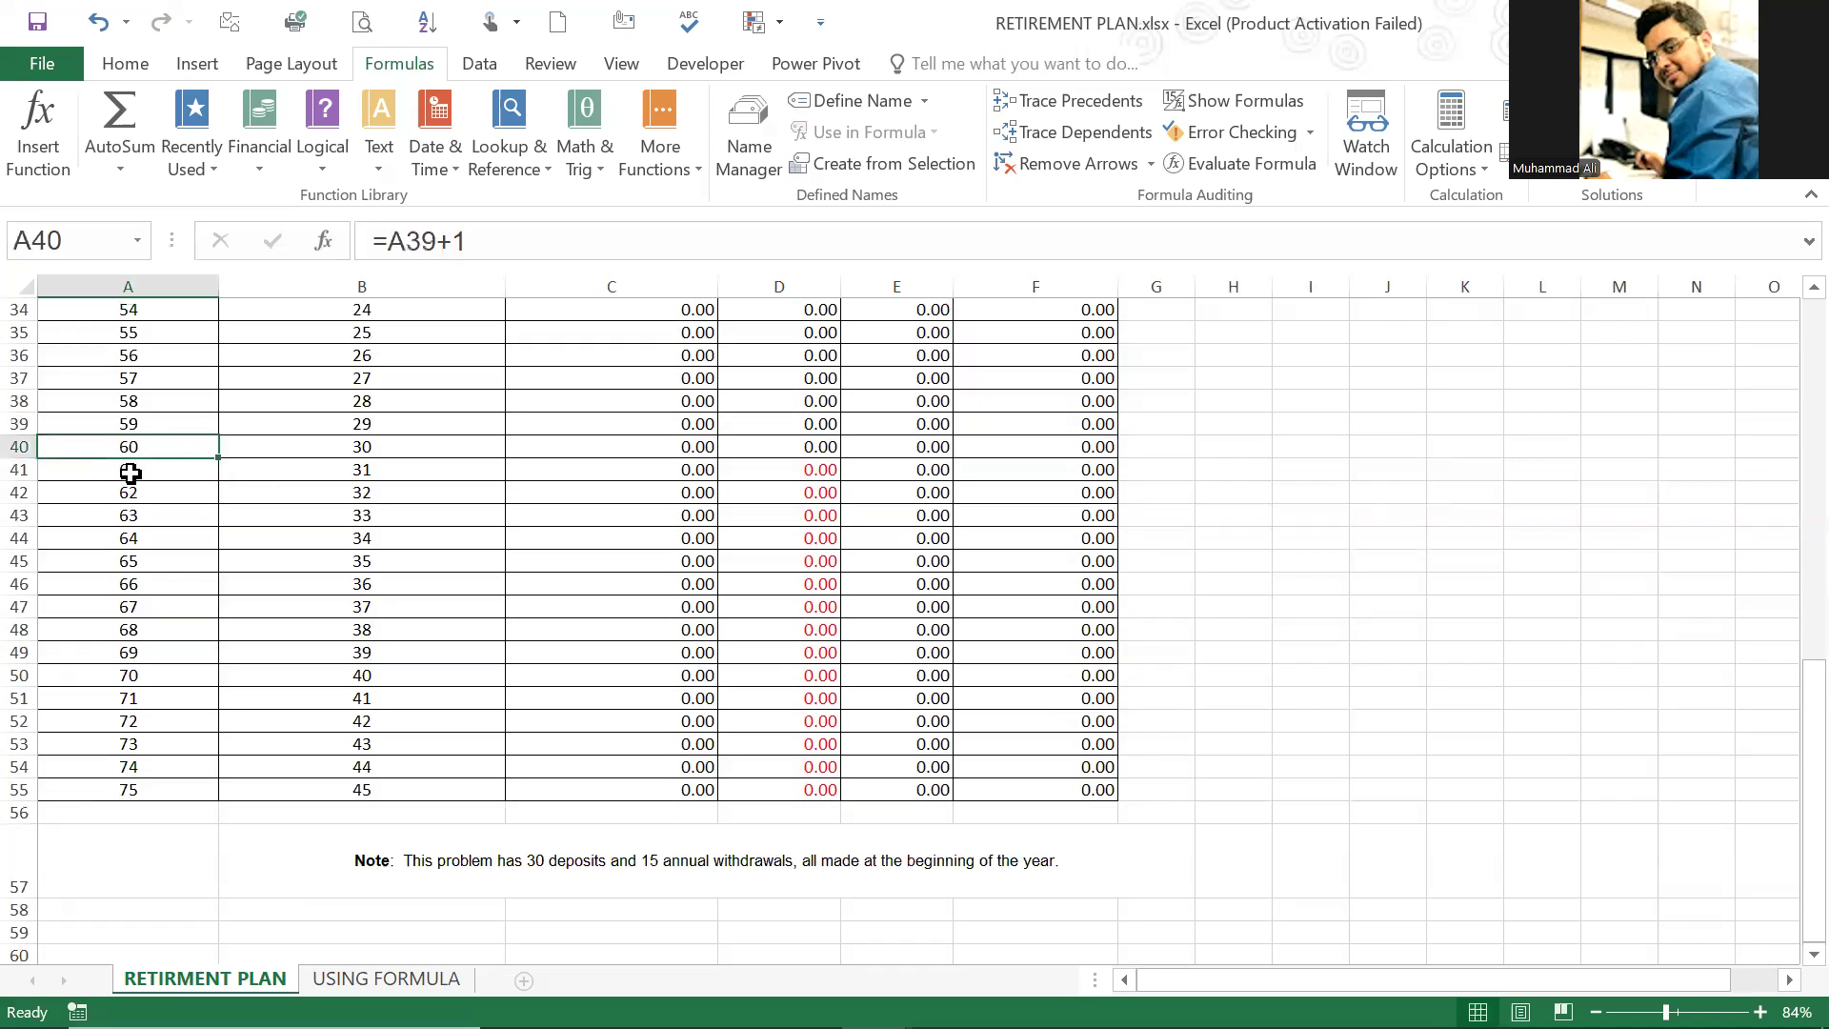
# Step: Check the withdrawal period from age 61 in A41 across to the final year's row 55
pyautogui.click(133, 472)
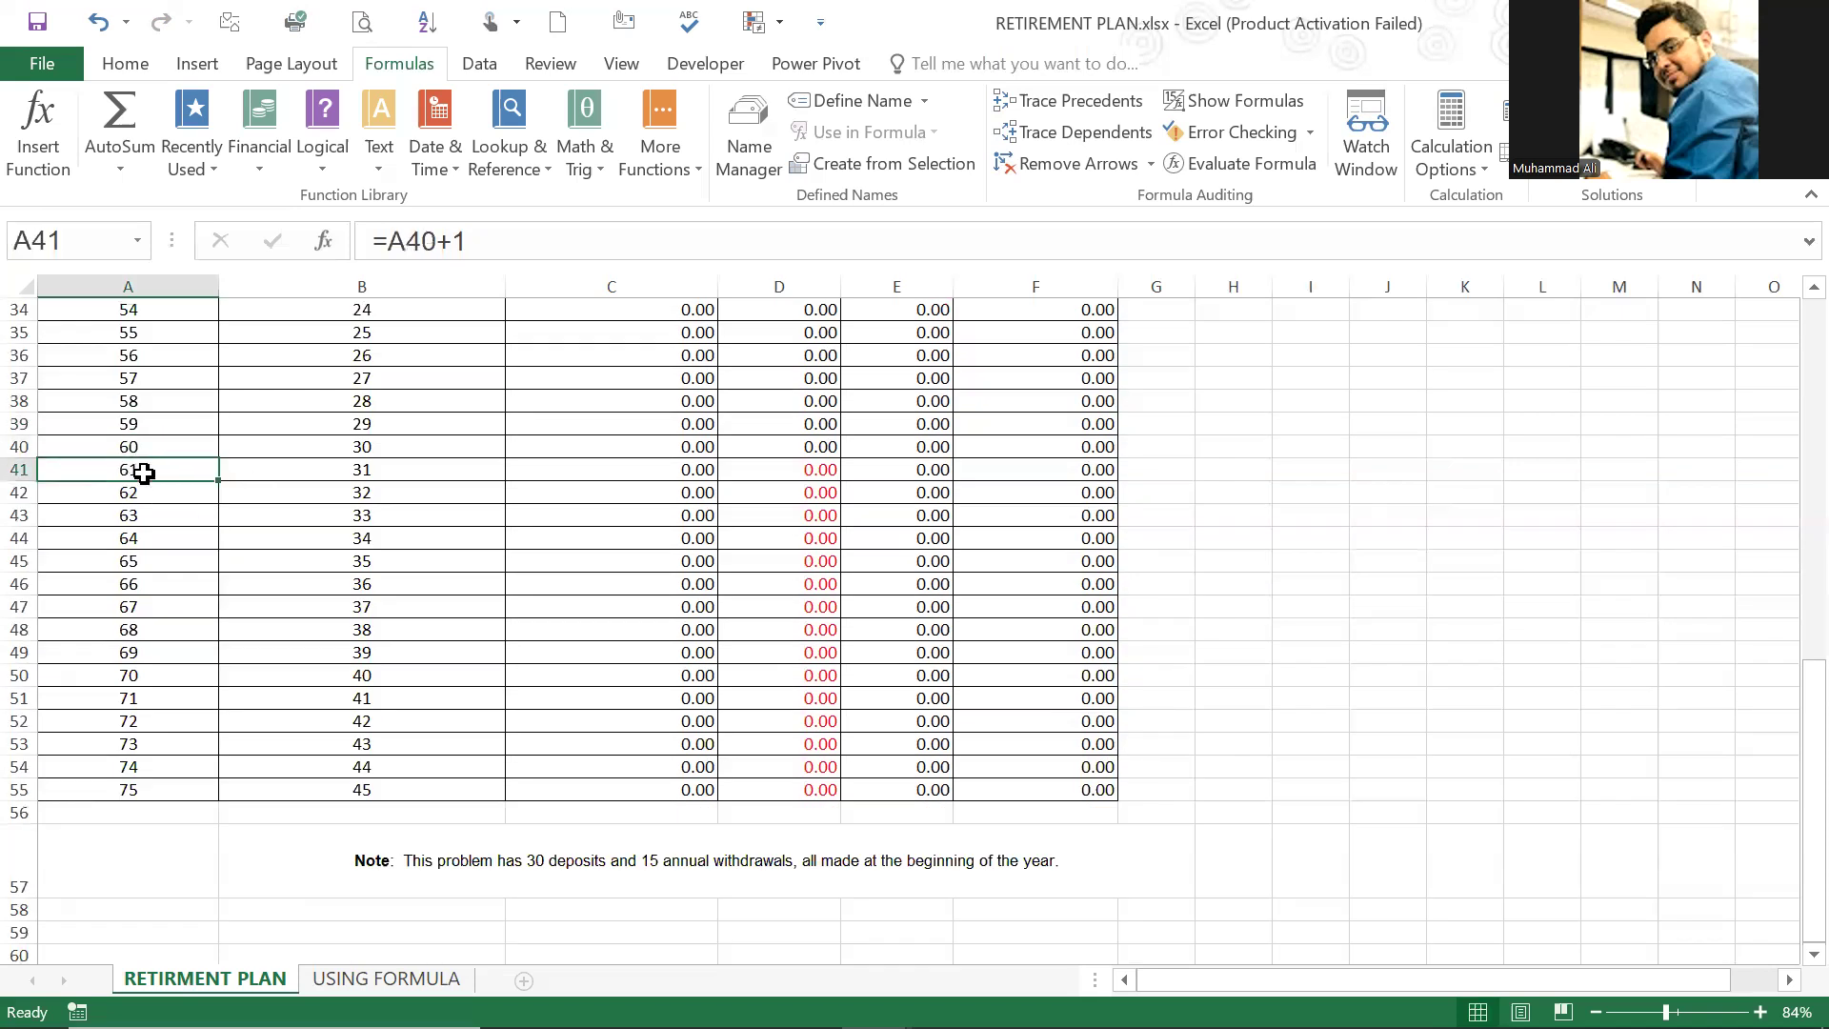
pyautogui.keyDown('shift'); pyautogui.click(202, 787); pyautogui.keyUp('shift')
pyautogui.keyDown('shift'); pyautogui.click(323, 791); pyautogui.keyUp('shift')
pyautogui.moveTo(490, 805); pyautogui.dragTo(1024, 790)
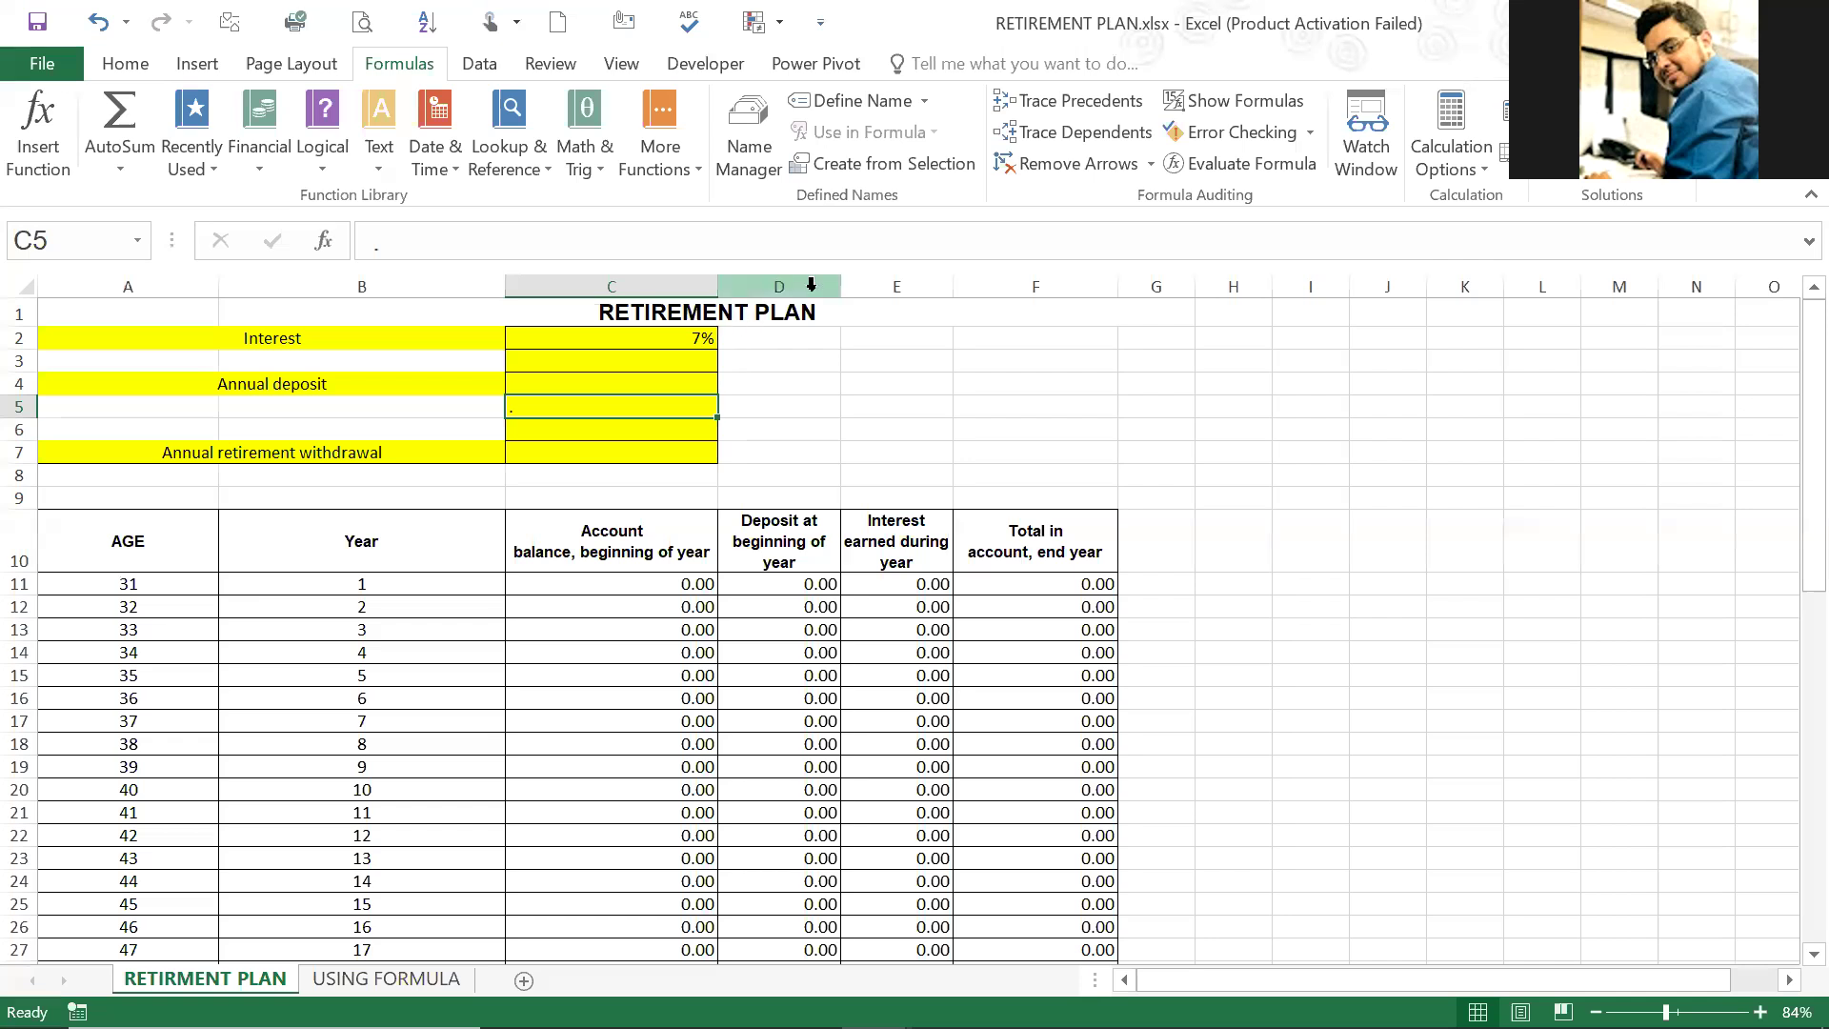
# Step: Examine the annual retirement withdrawal and annual deposit input rows above the schedule
pyautogui.scroll(-1, 261, 518)
pyautogui.scroll(1, 257, 519)
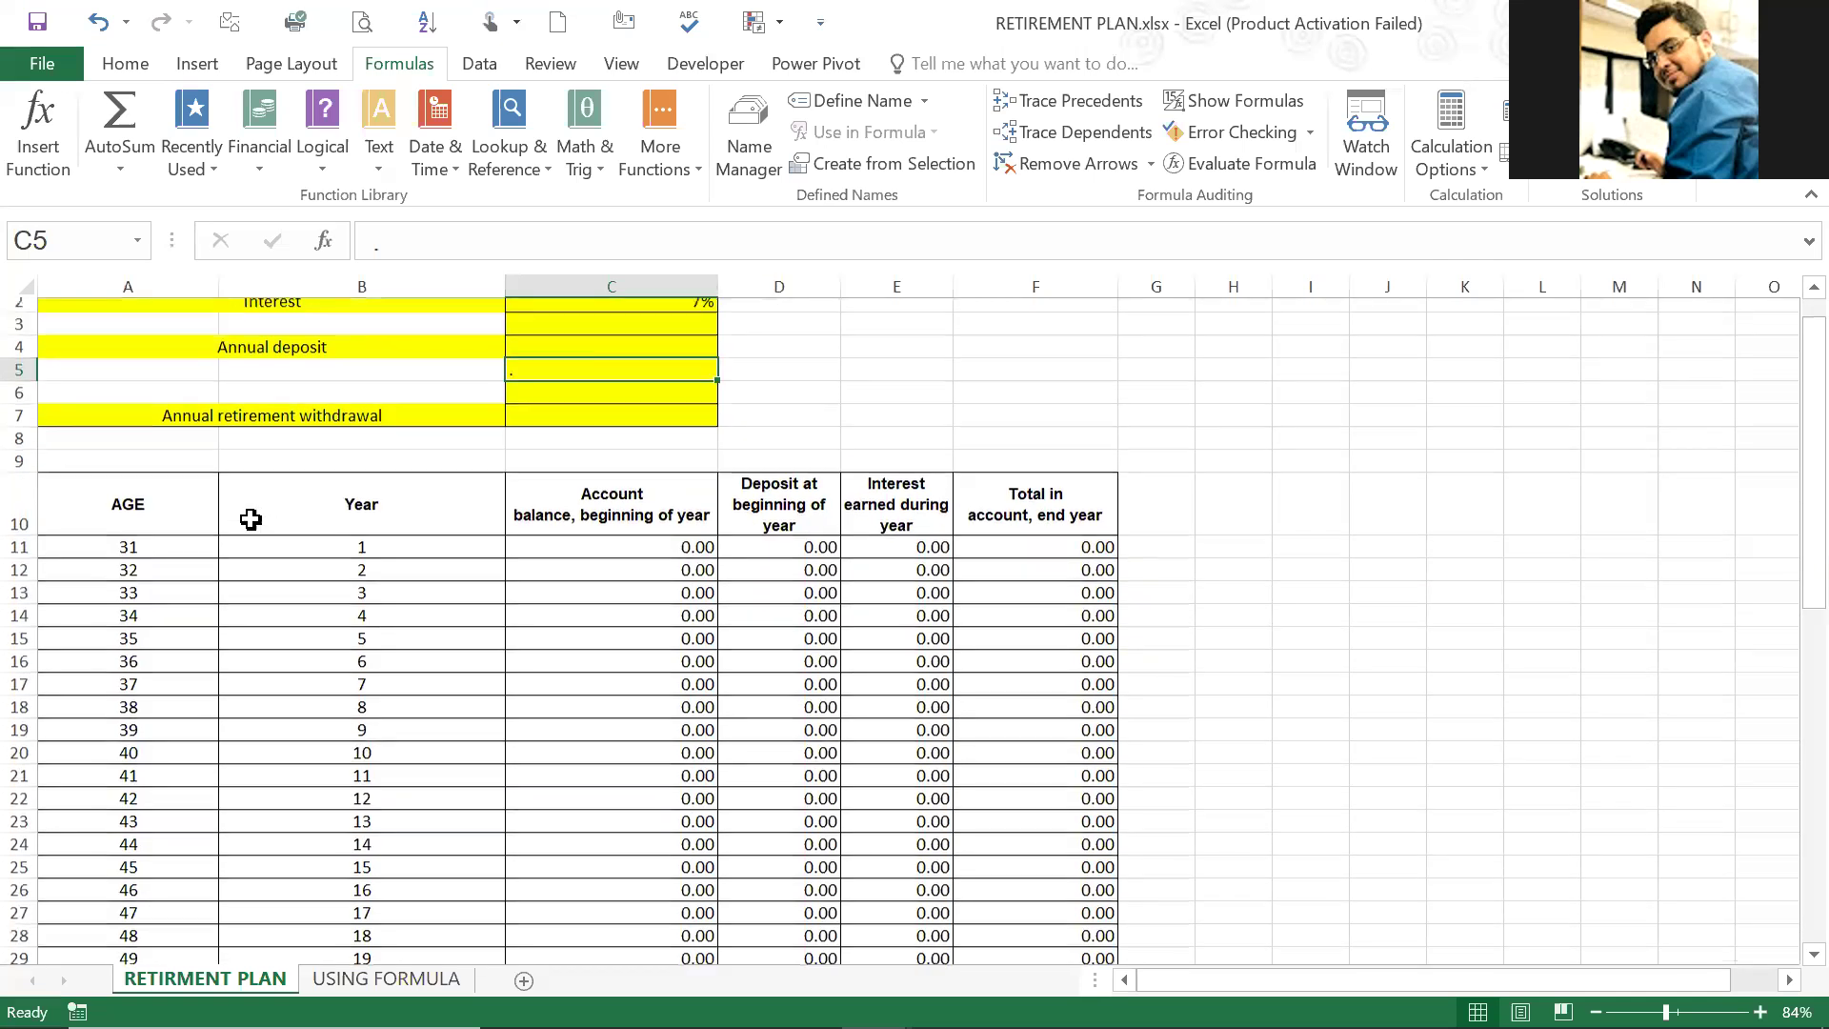
pyautogui.click(244, 427)
pyautogui.click(521, 431)
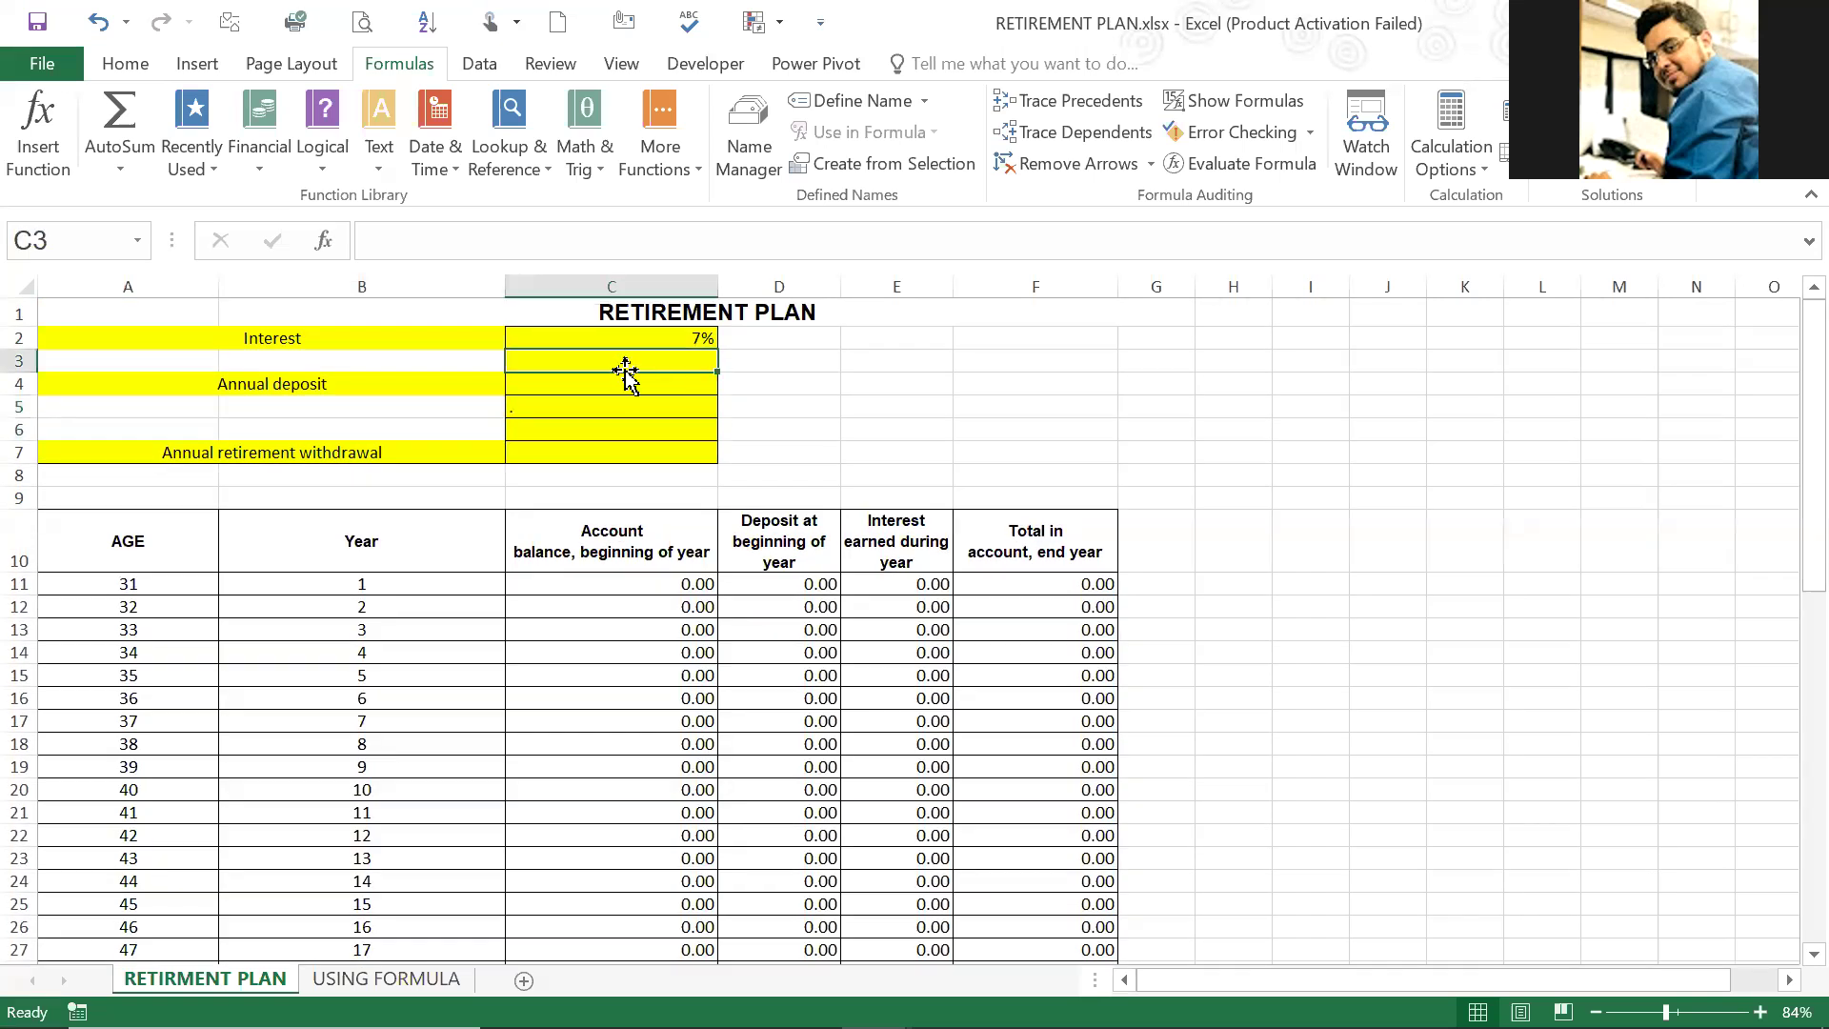
pyautogui.click(630, 381)
pyautogui.scroll(-2, 610, 557)
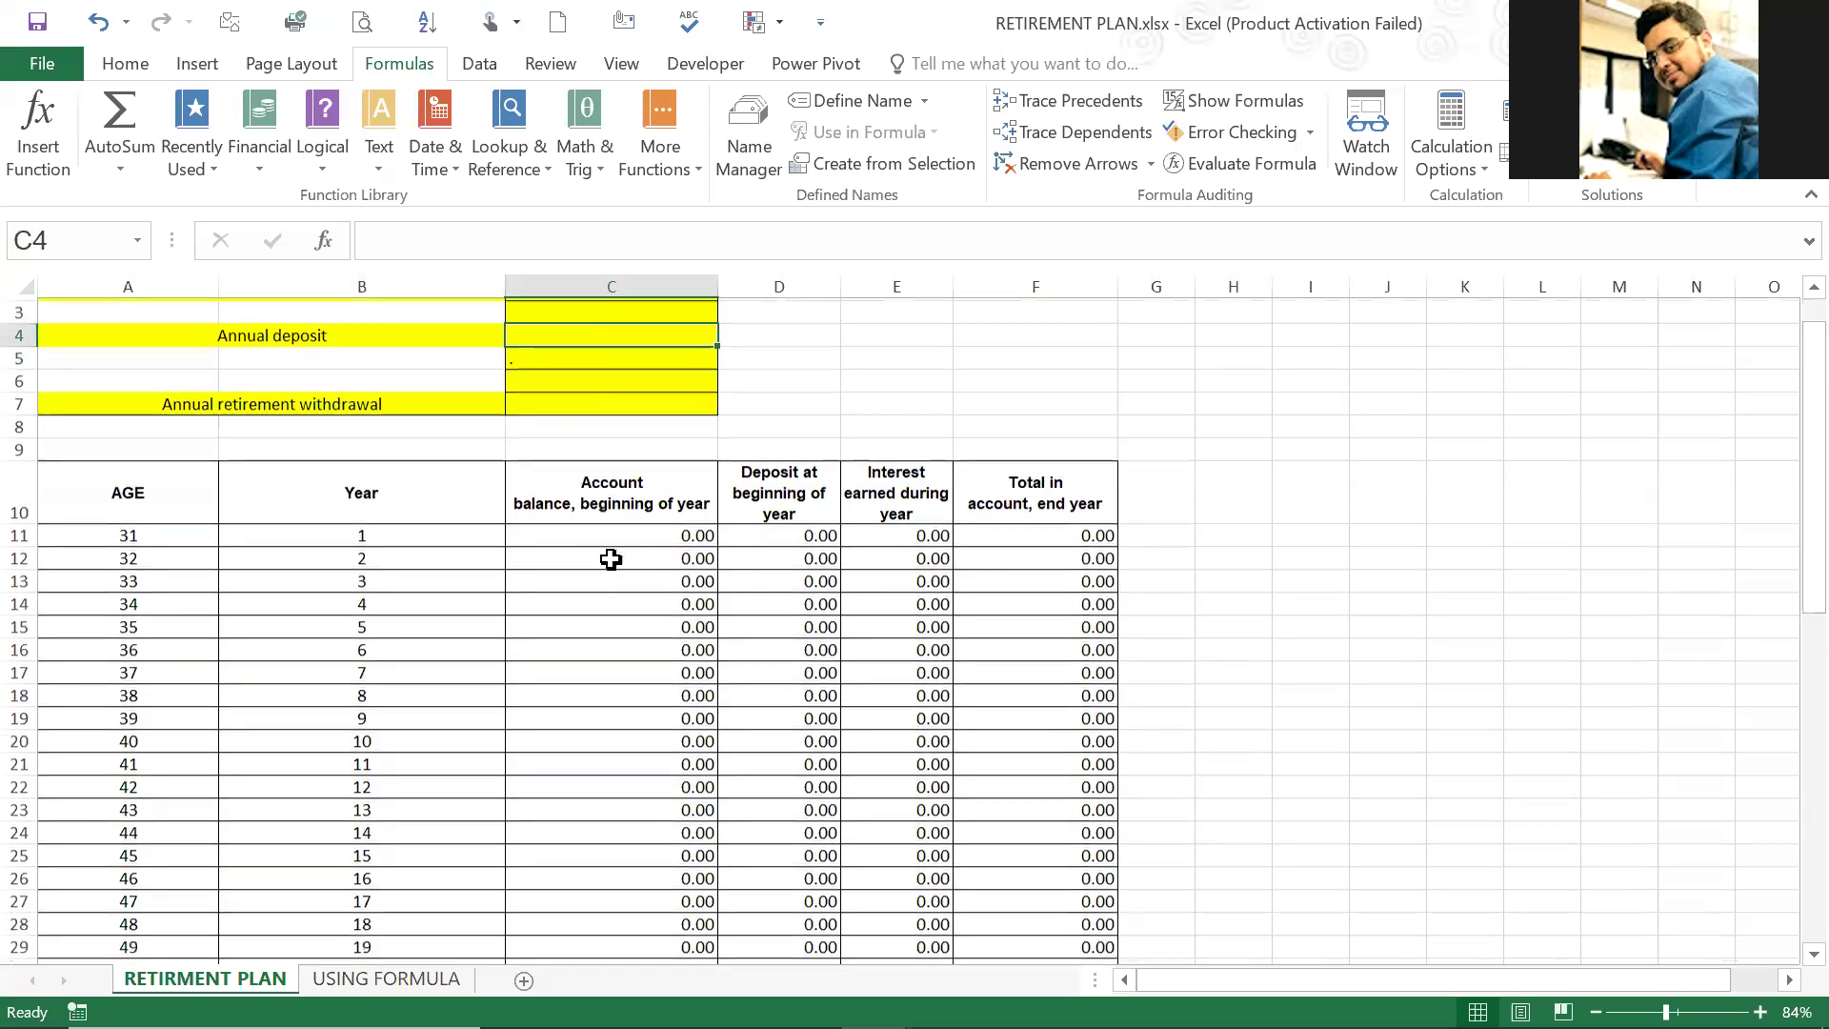
pyautogui.scroll(2, 610, 559)
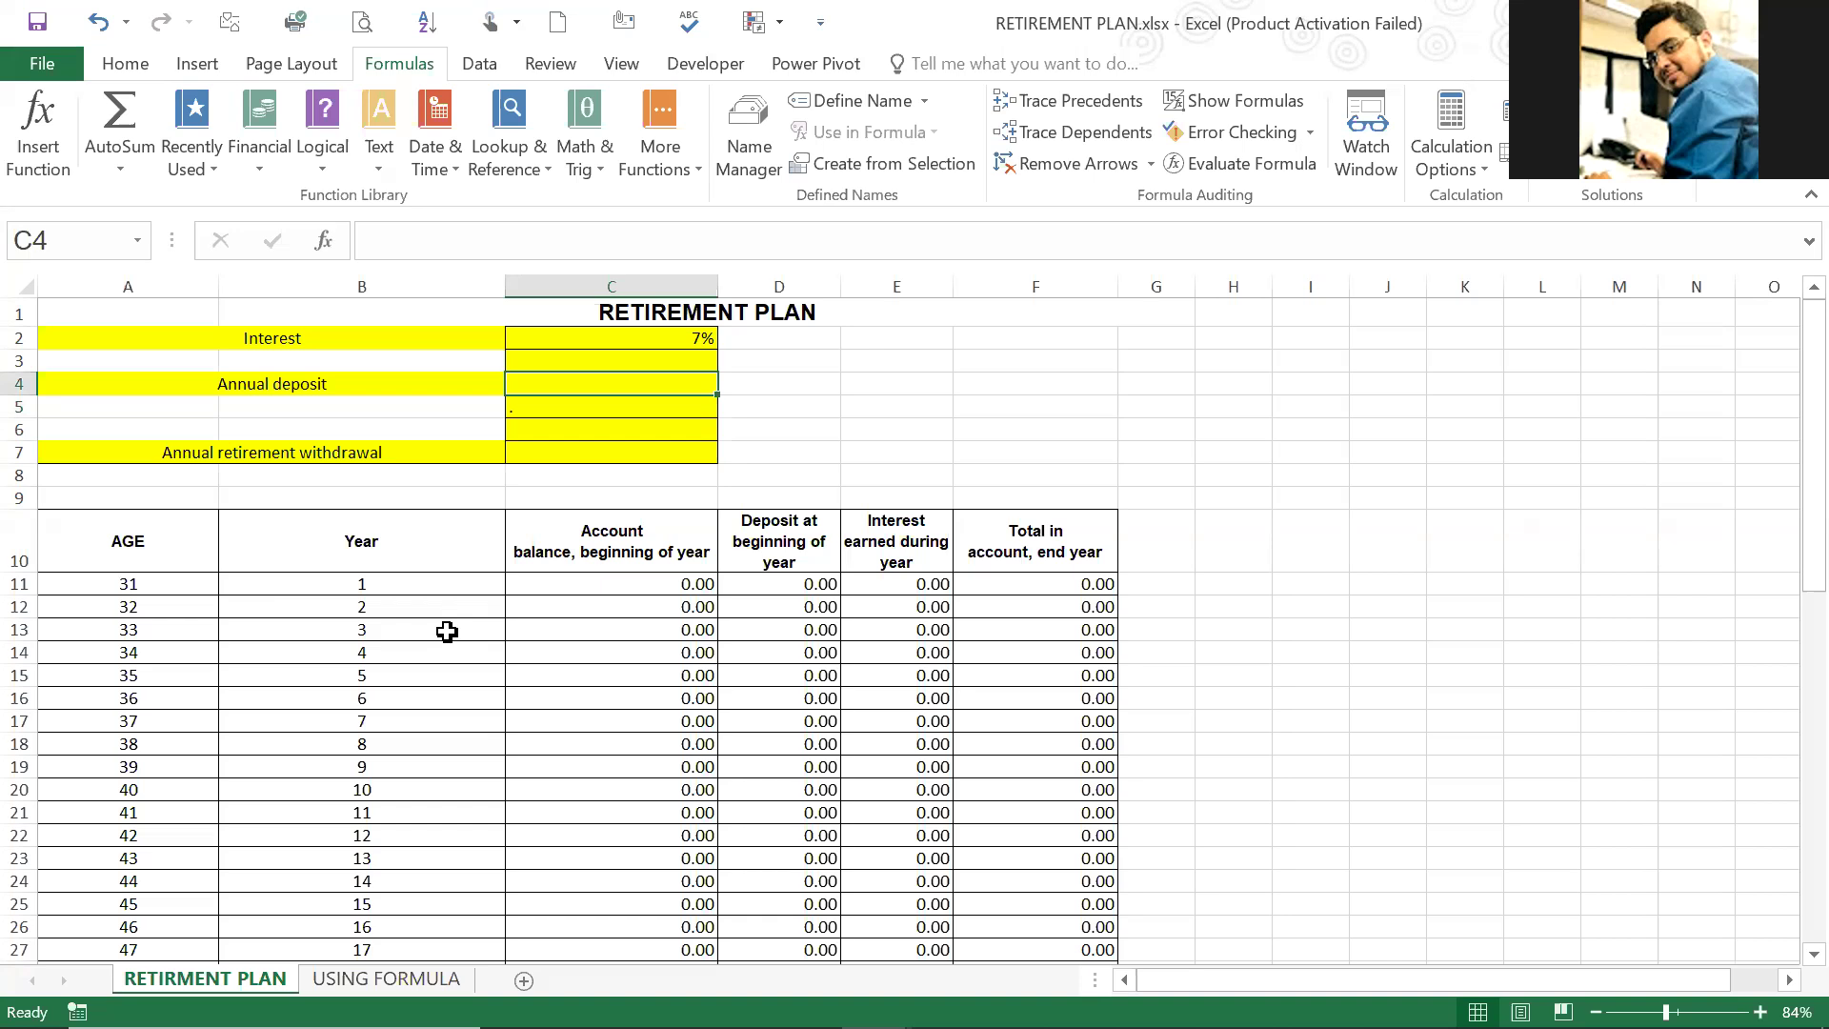
# Step: Inspect the starting age in A11 and the age formula in A12
pyautogui.click(130, 602)
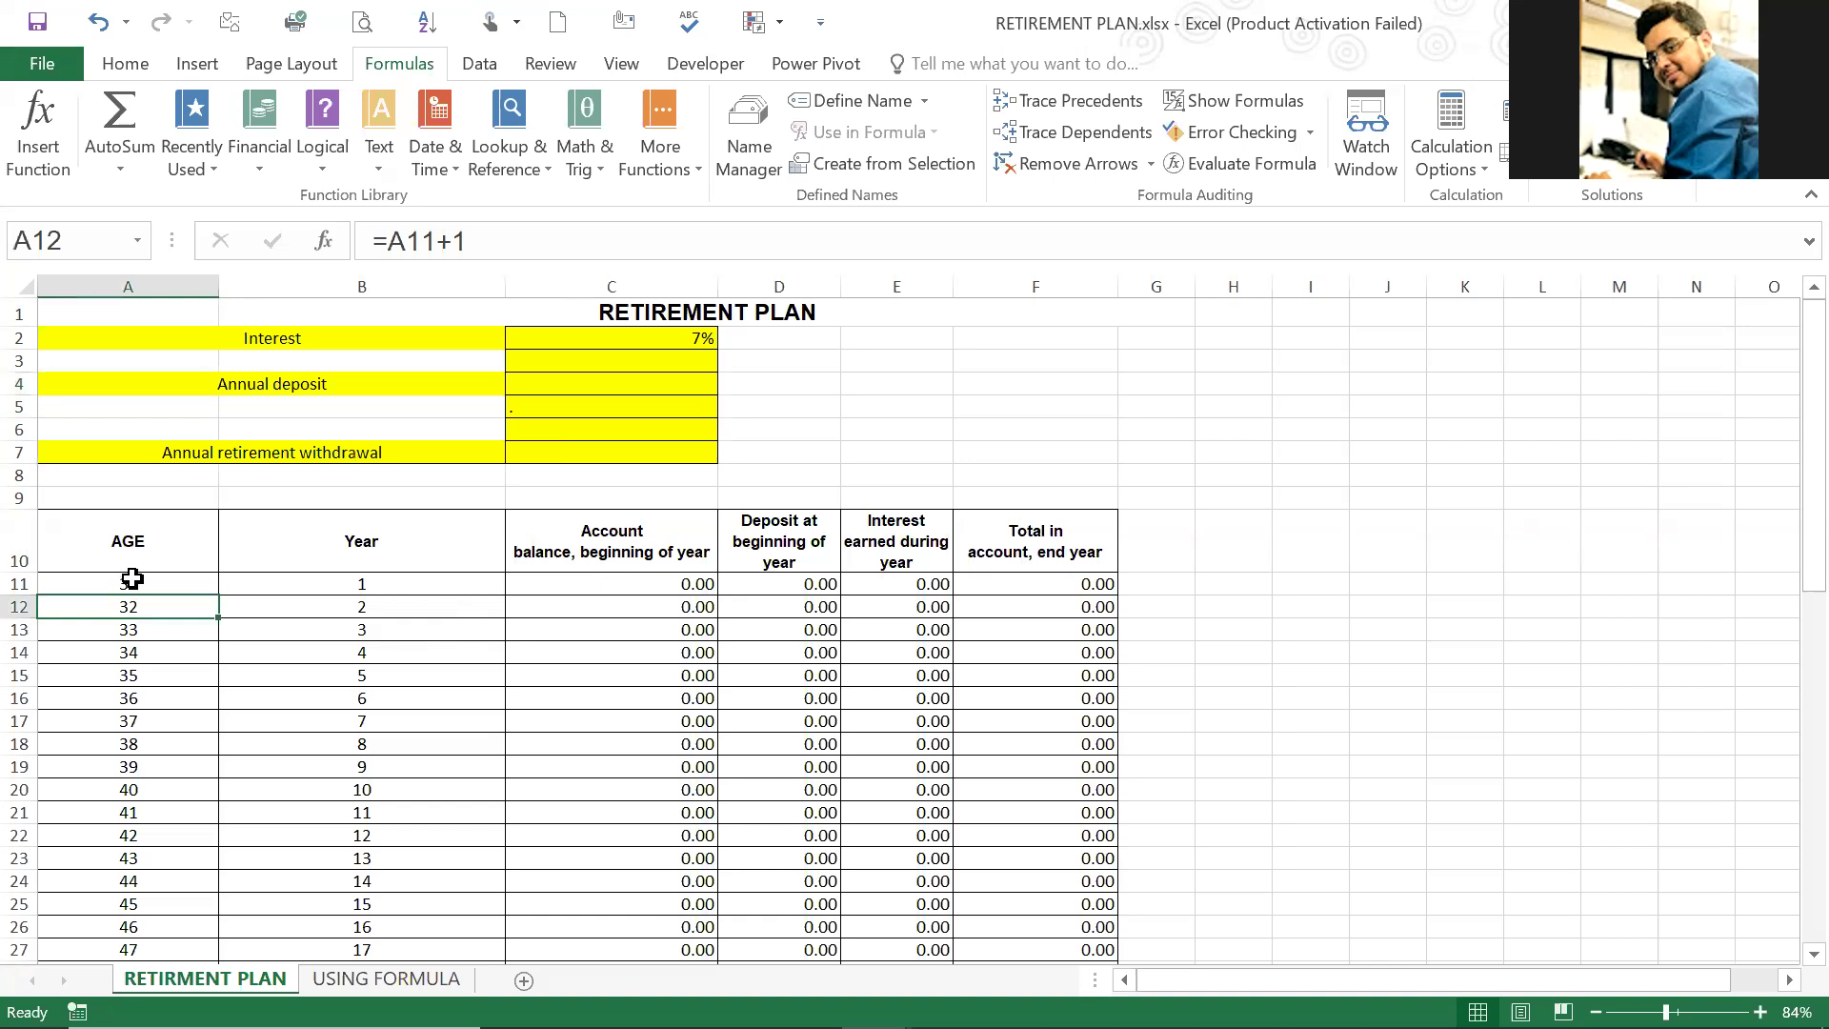
pyautogui.click(129, 583)
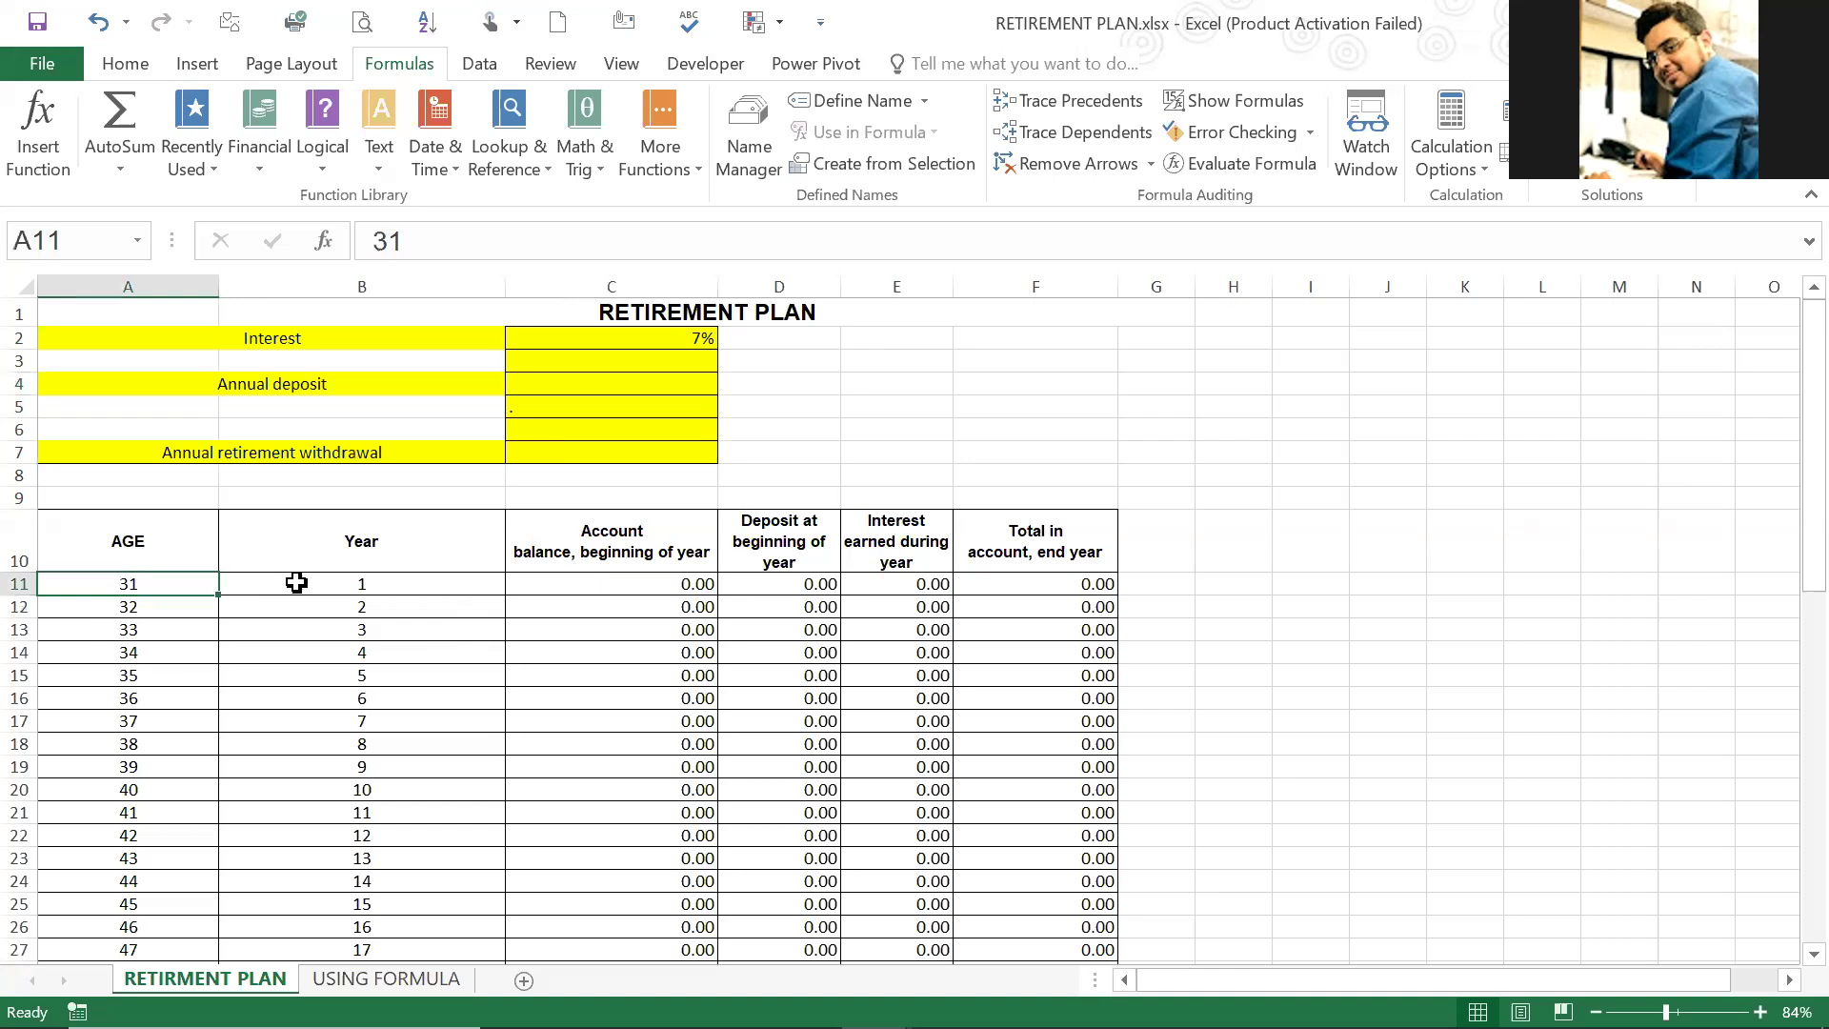
pyautogui.click(298, 581)
pyautogui.scroll(-8, 438, 629)
pyautogui.scroll(8, 286, 610)
pyautogui.click(157, 588)
pyautogui.scroll(-1, 176, 589)
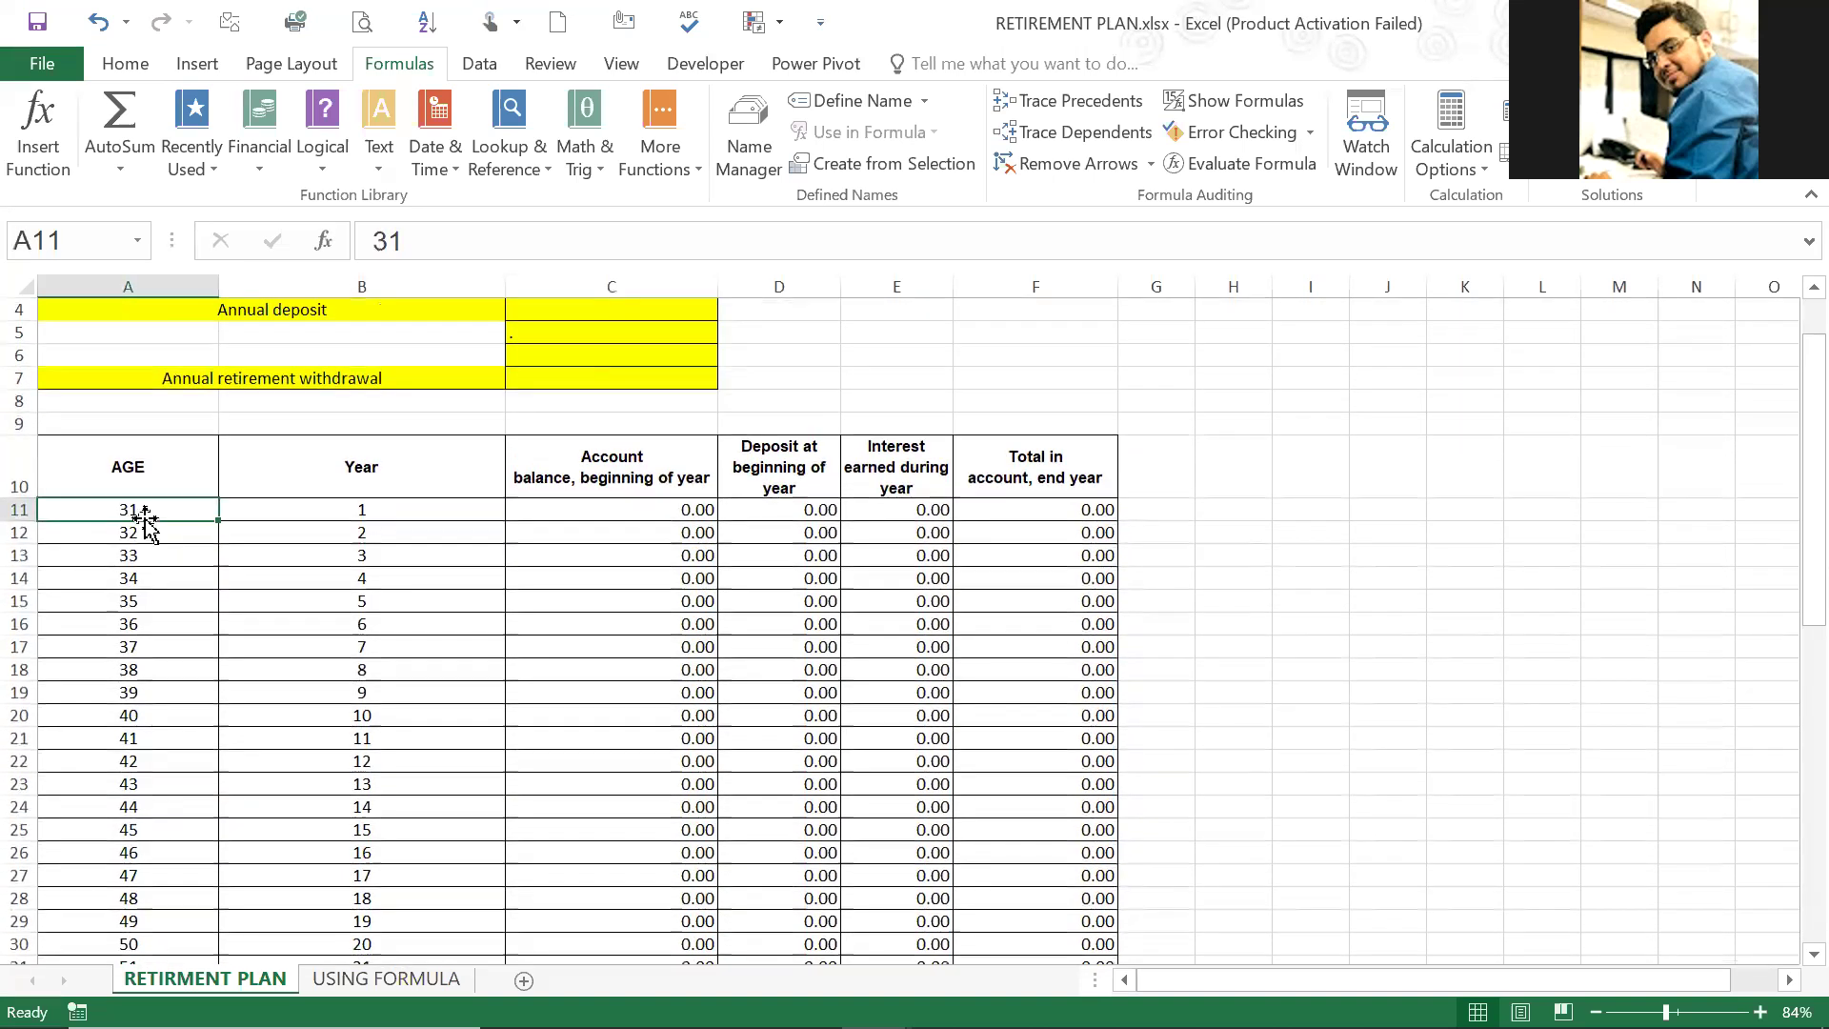
# Step: Review the year numbers in column B from B11 downward
pyautogui.click(348, 527)
pyautogui.click(372, 508)
pyautogui.moveTo(412, 507); pyautogui.dragTo(420, 984)
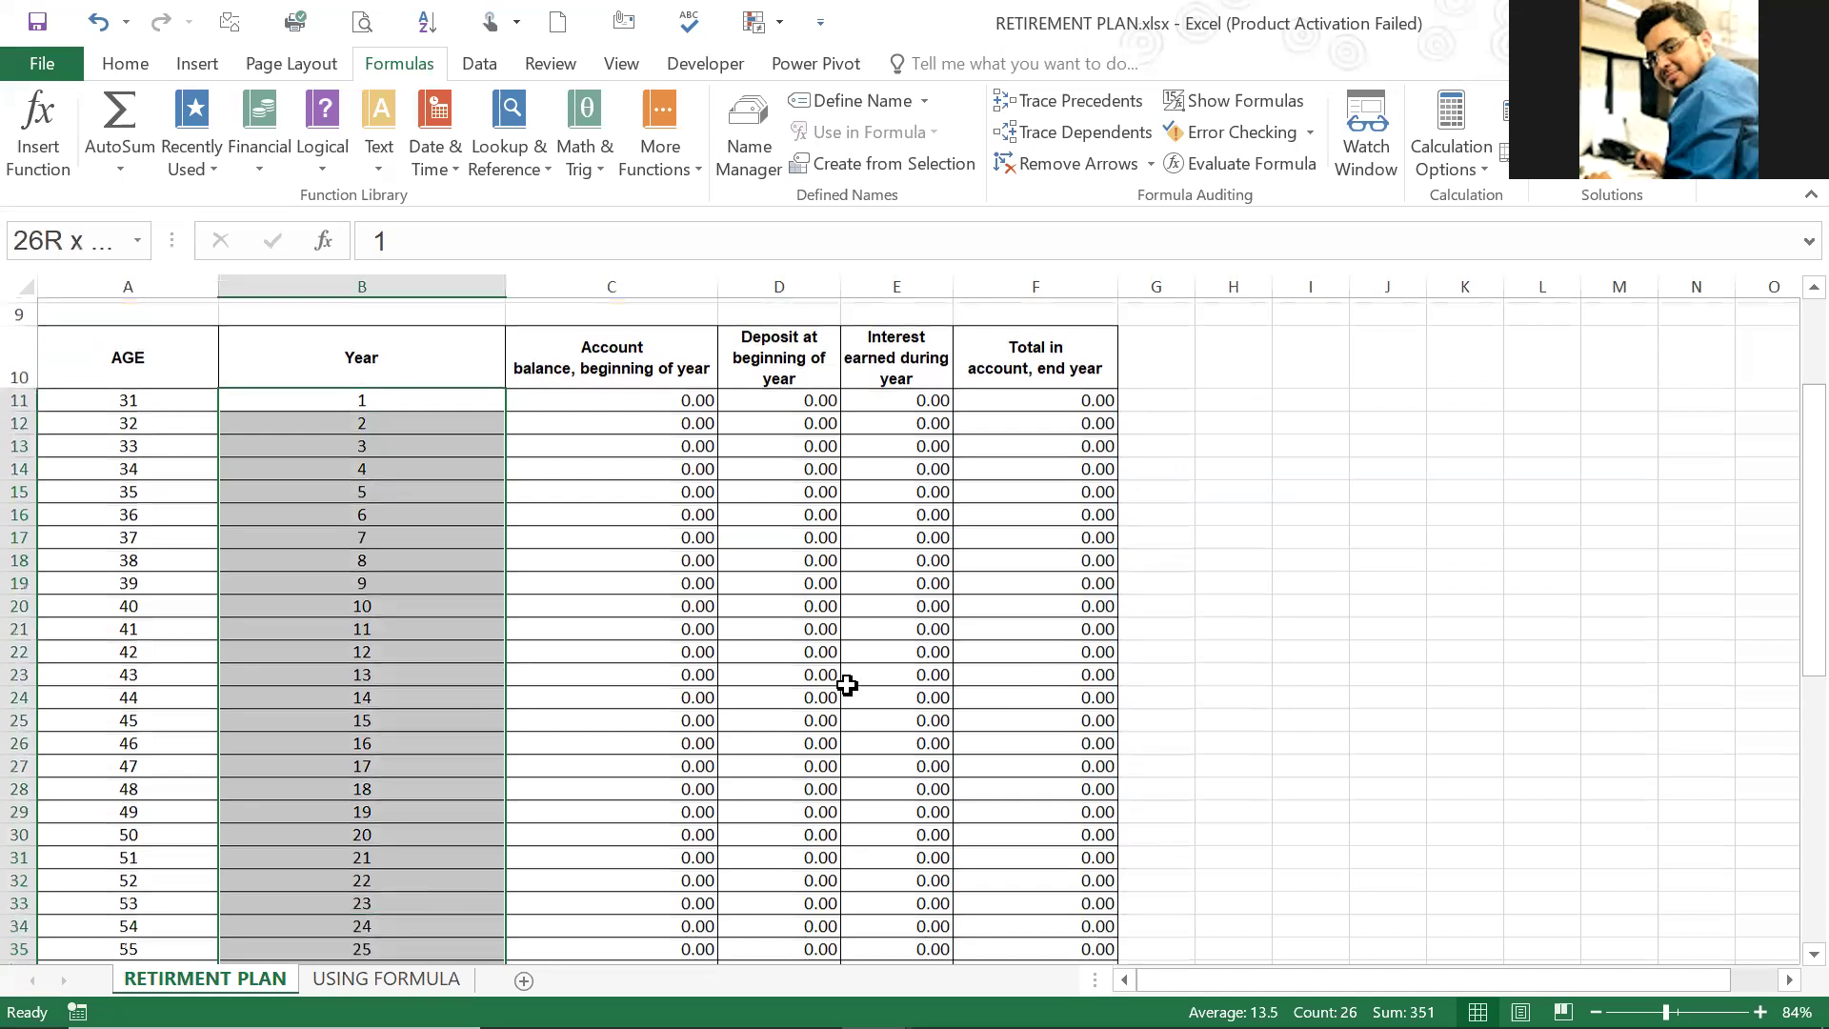
# Step: Select the withdrawal cells D41:D55 and read the note in B57 about deposits and withdrawals
pyautogui.scroll(-7, 846, 685)
pyautogui.moveTo(810, 538); pyautogui.dragTo(809, 858)
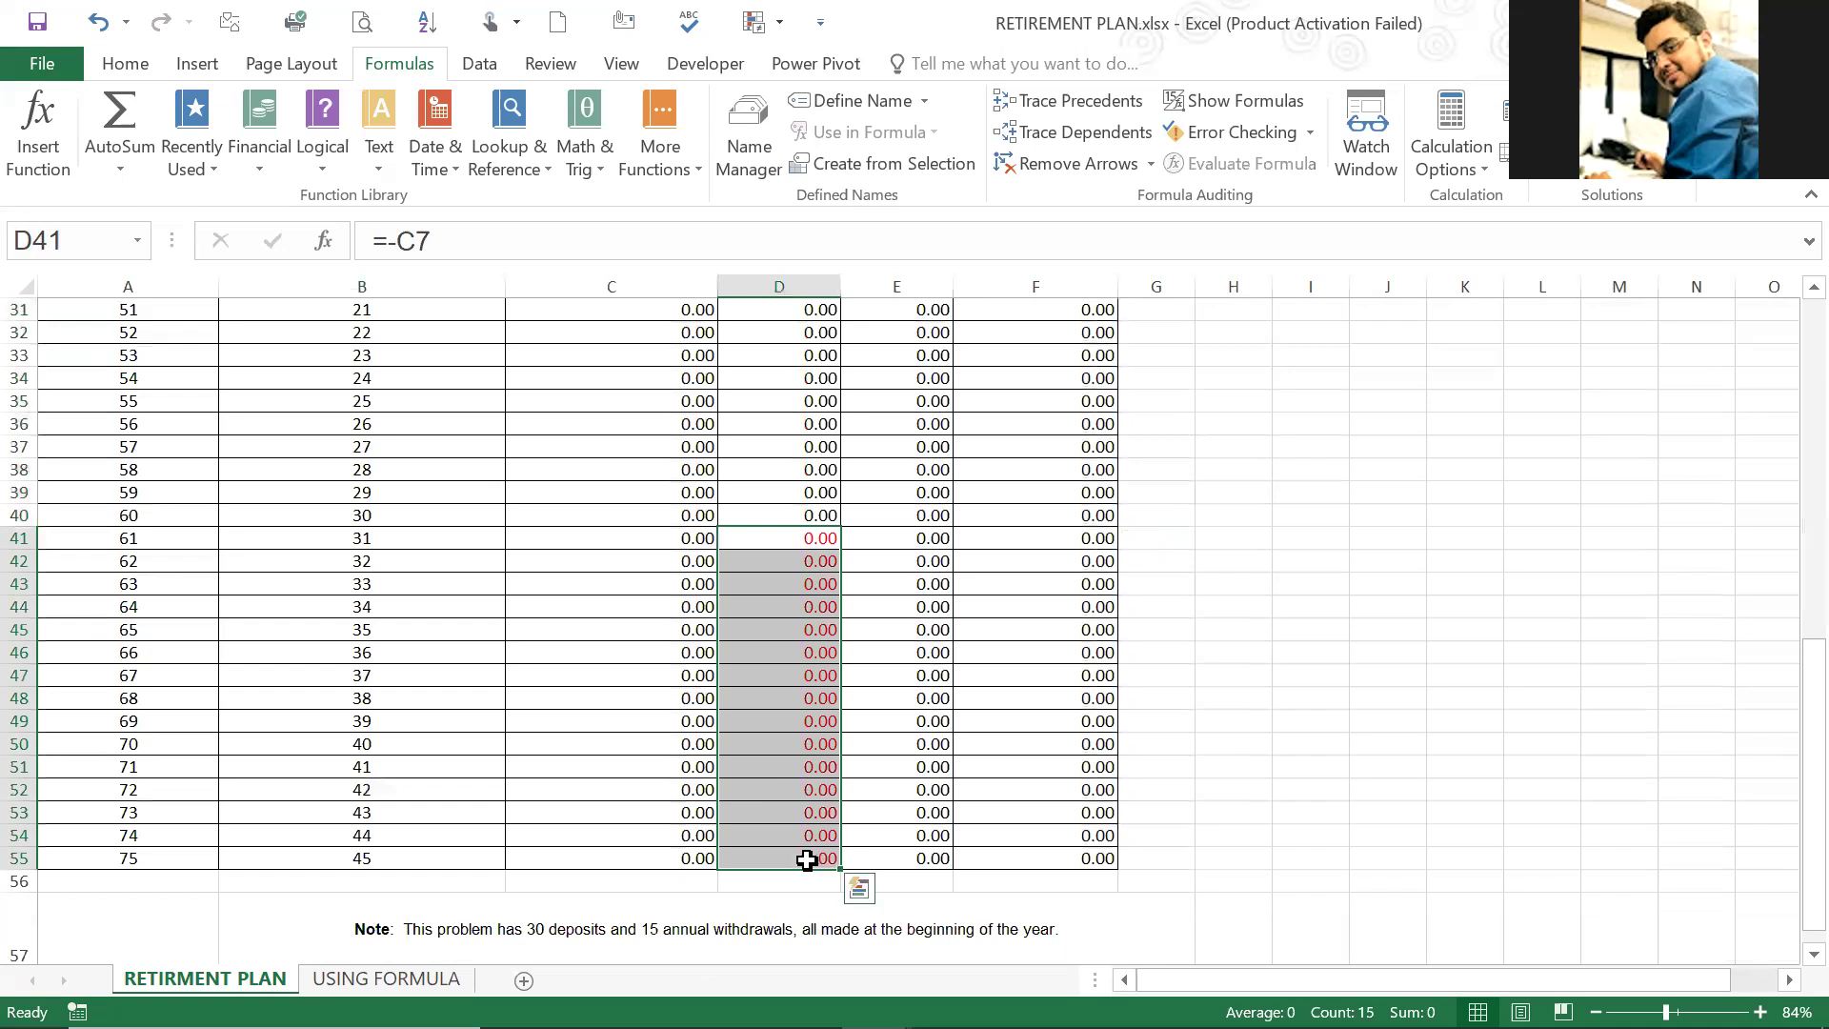
pyautogui.scroll(-3, 454, 736)
pyautogui.click(457, 733)
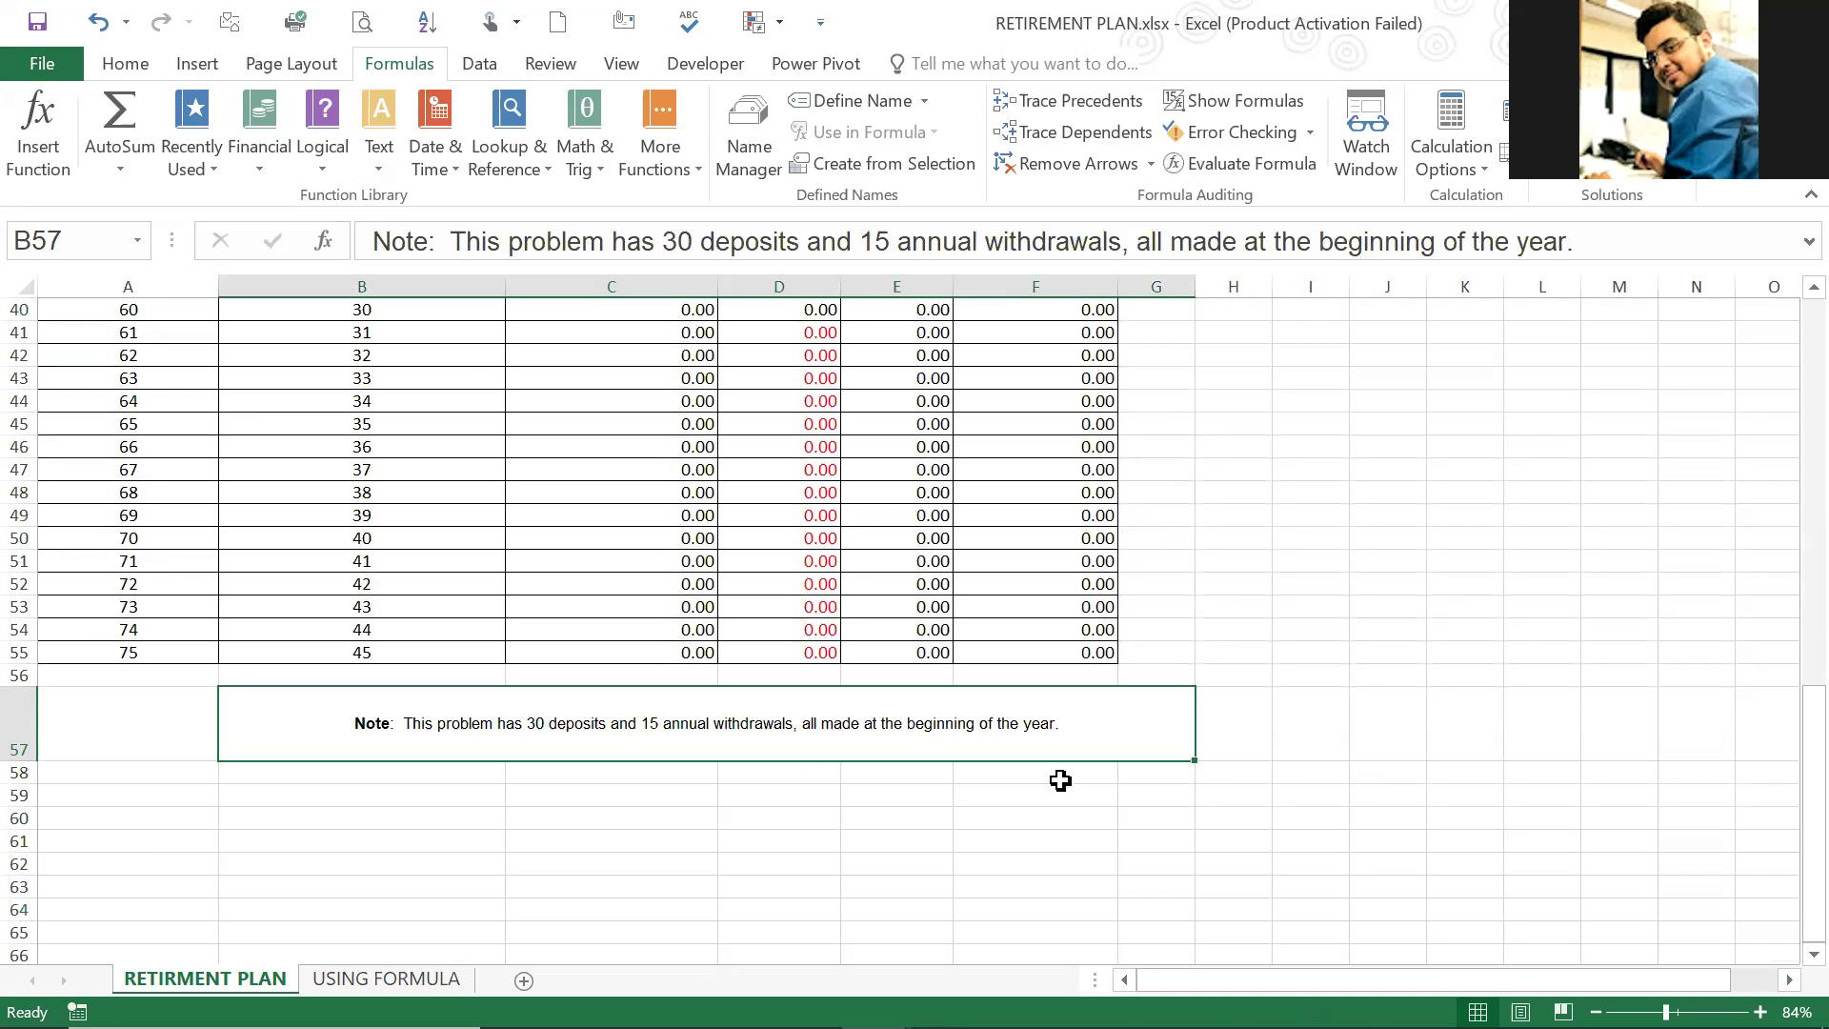
# Step: Inspect the interest formula in E12 and the final year-end total formula in F55
pyautogui.scroll(10, 1048, 772)
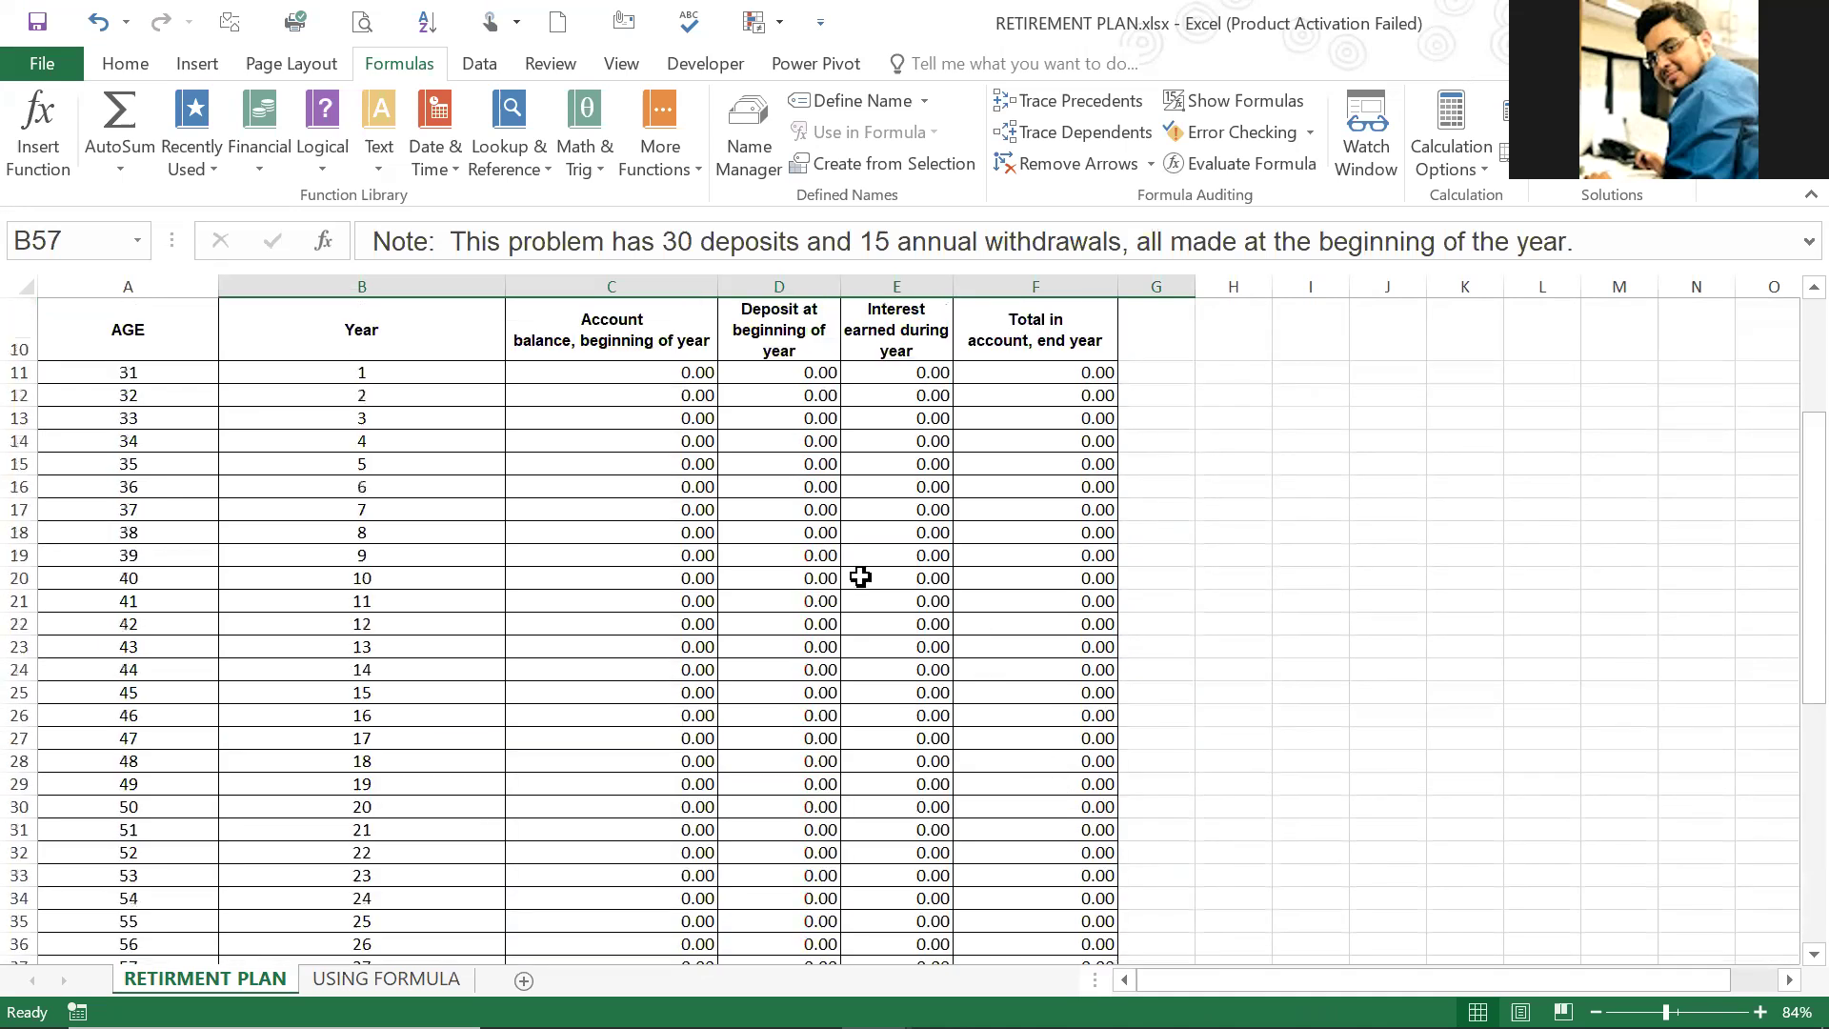
pyautogui.scroll(3, 843, 600)
pyautogui.click(847, 606)
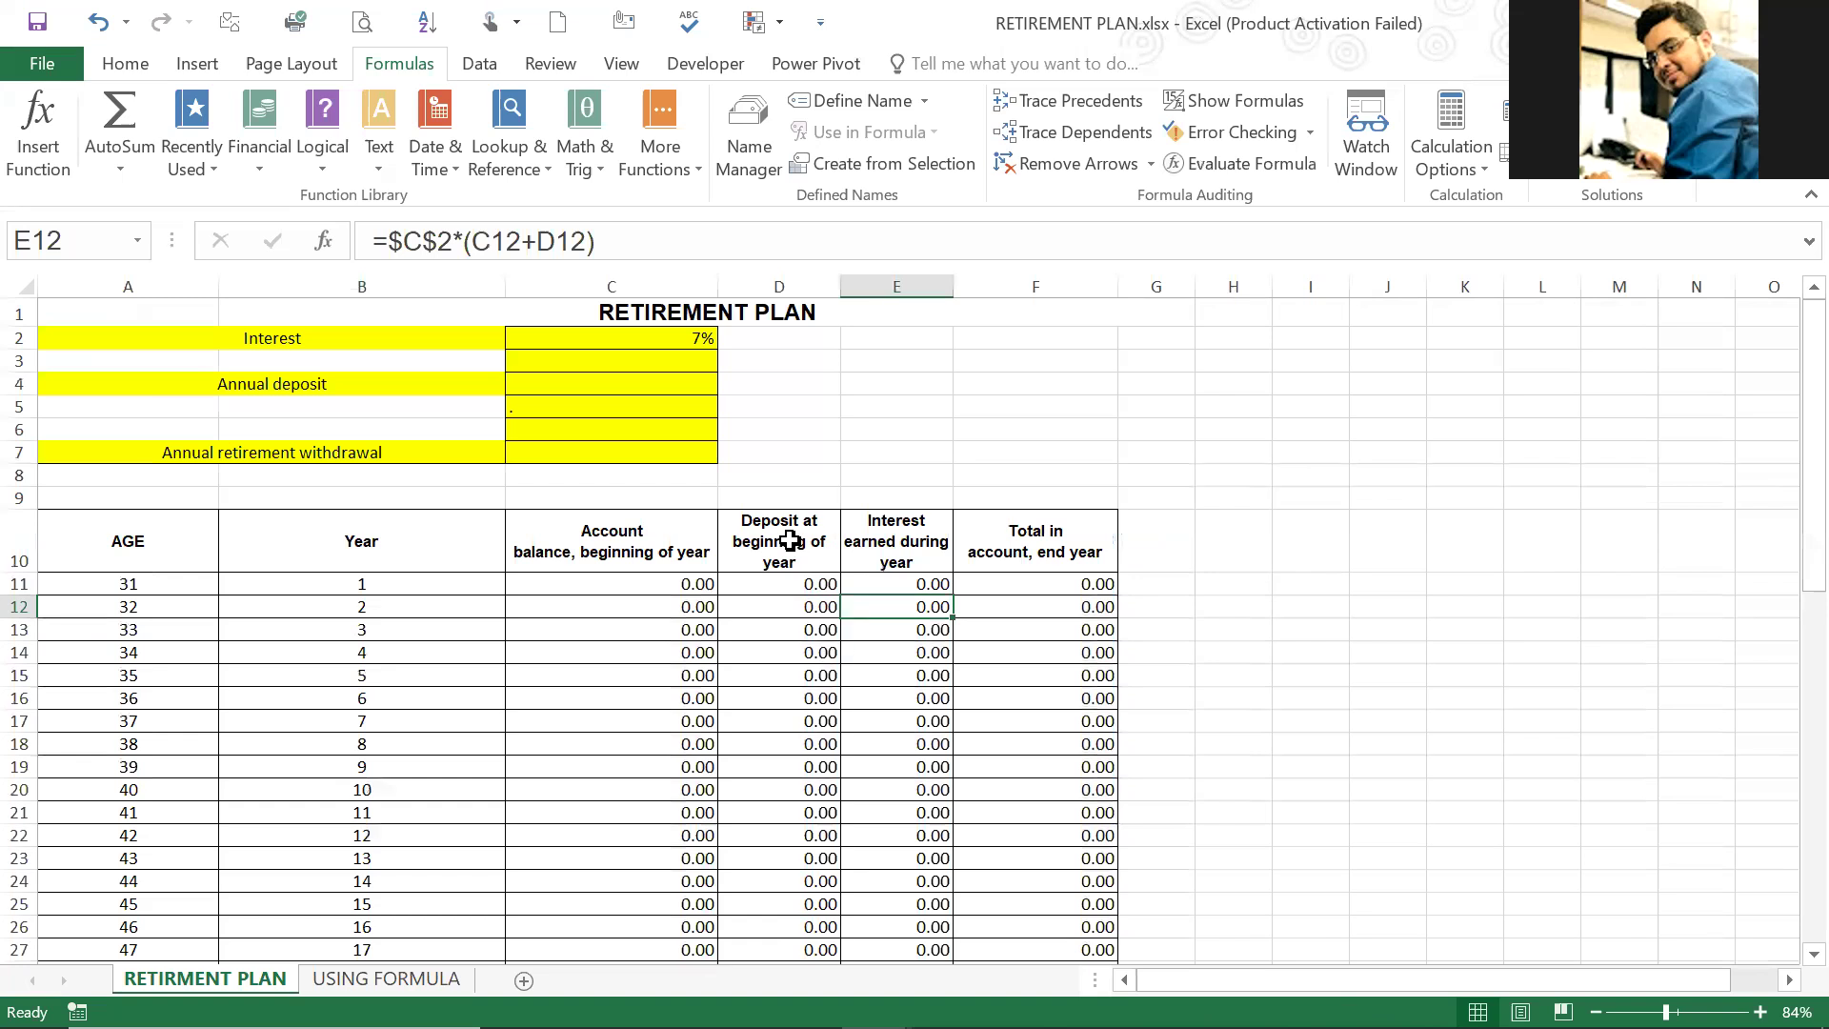
pyautogui.scroll(-15, 1044, 533)
pyautogui.click(1044, 535)
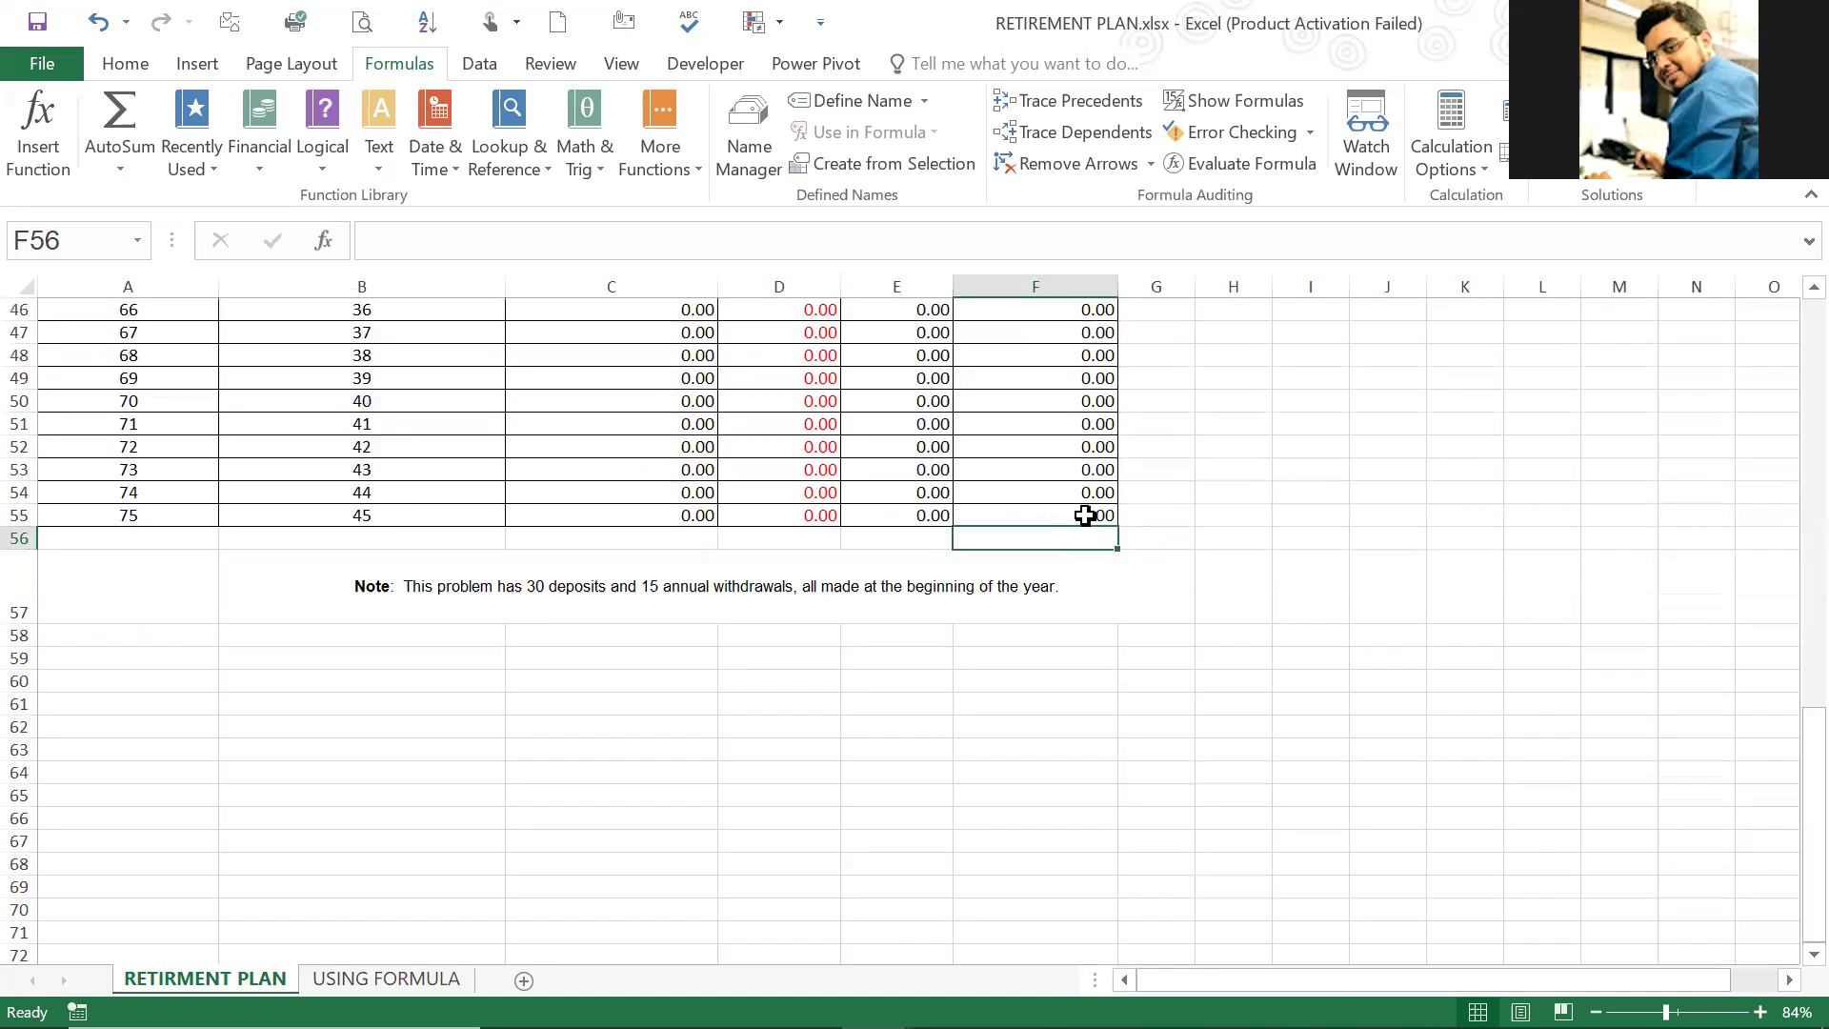
pyautogui.click(1088, 515)
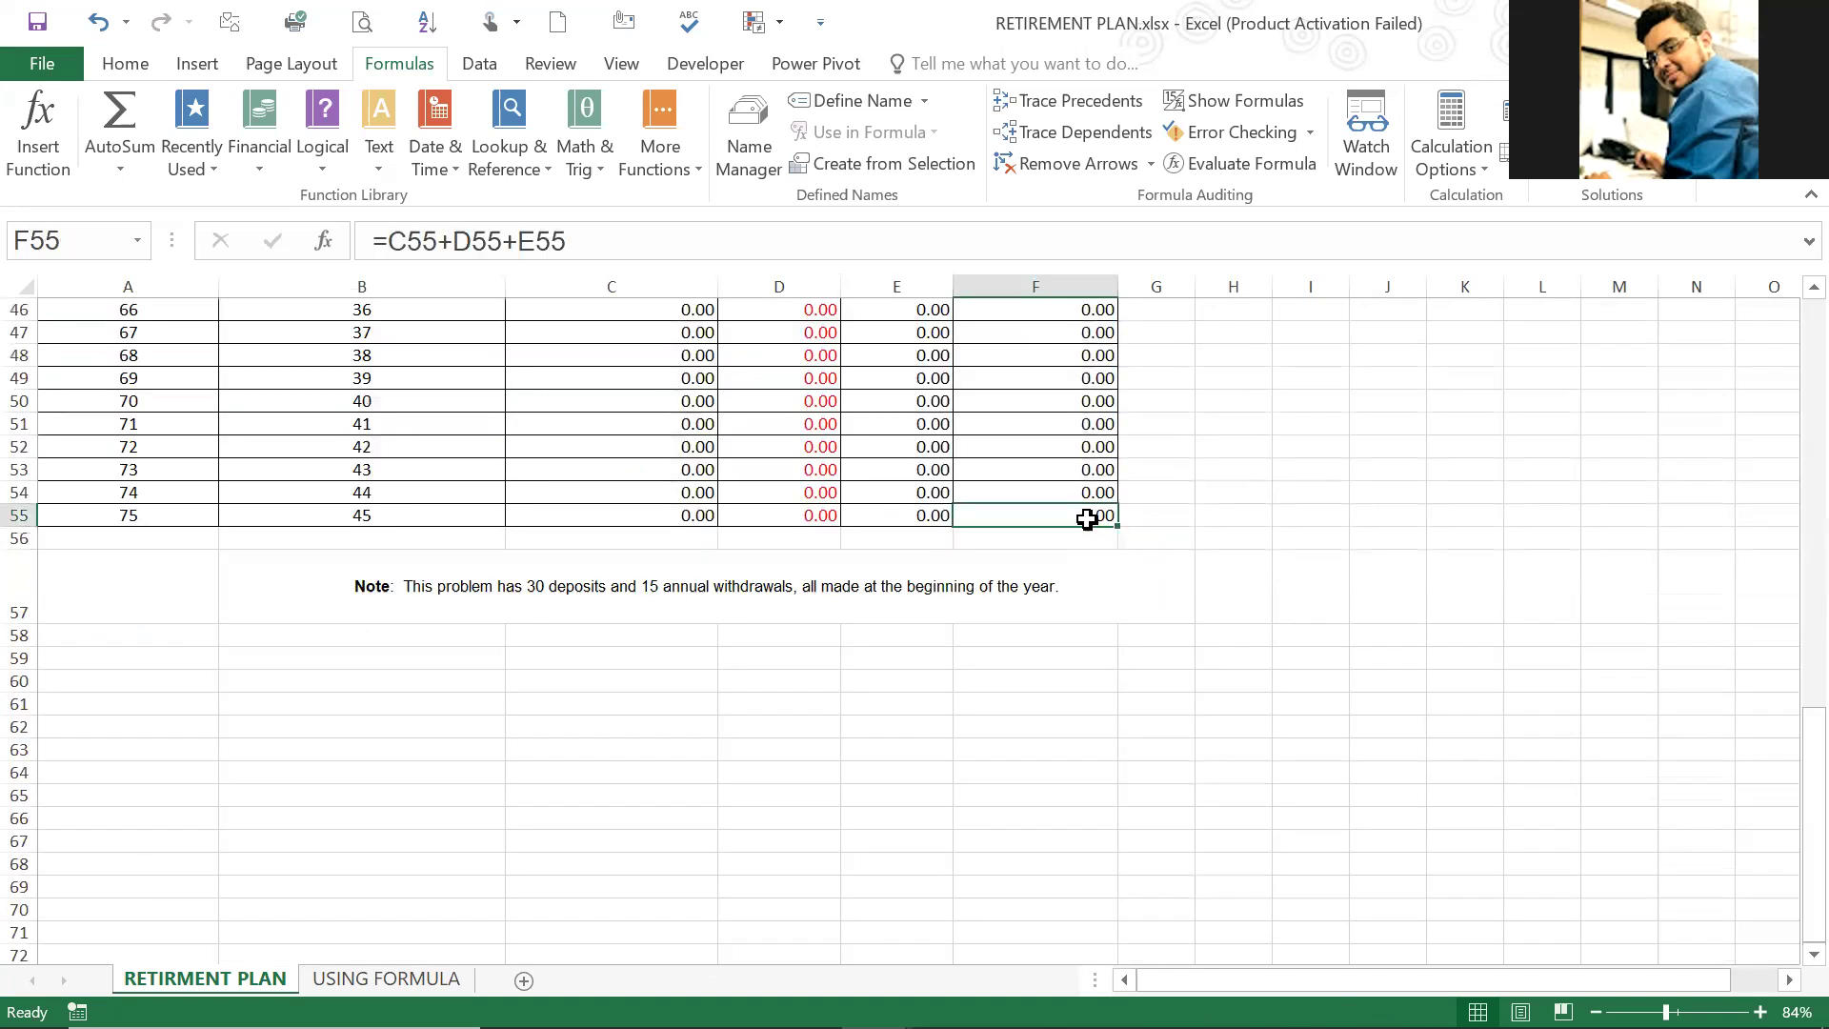
# Step: Compare the withdrawal input C7 and the deposit input C4 with the last rows of the schedule
pyautogui.scroll(1, 1089, 516)
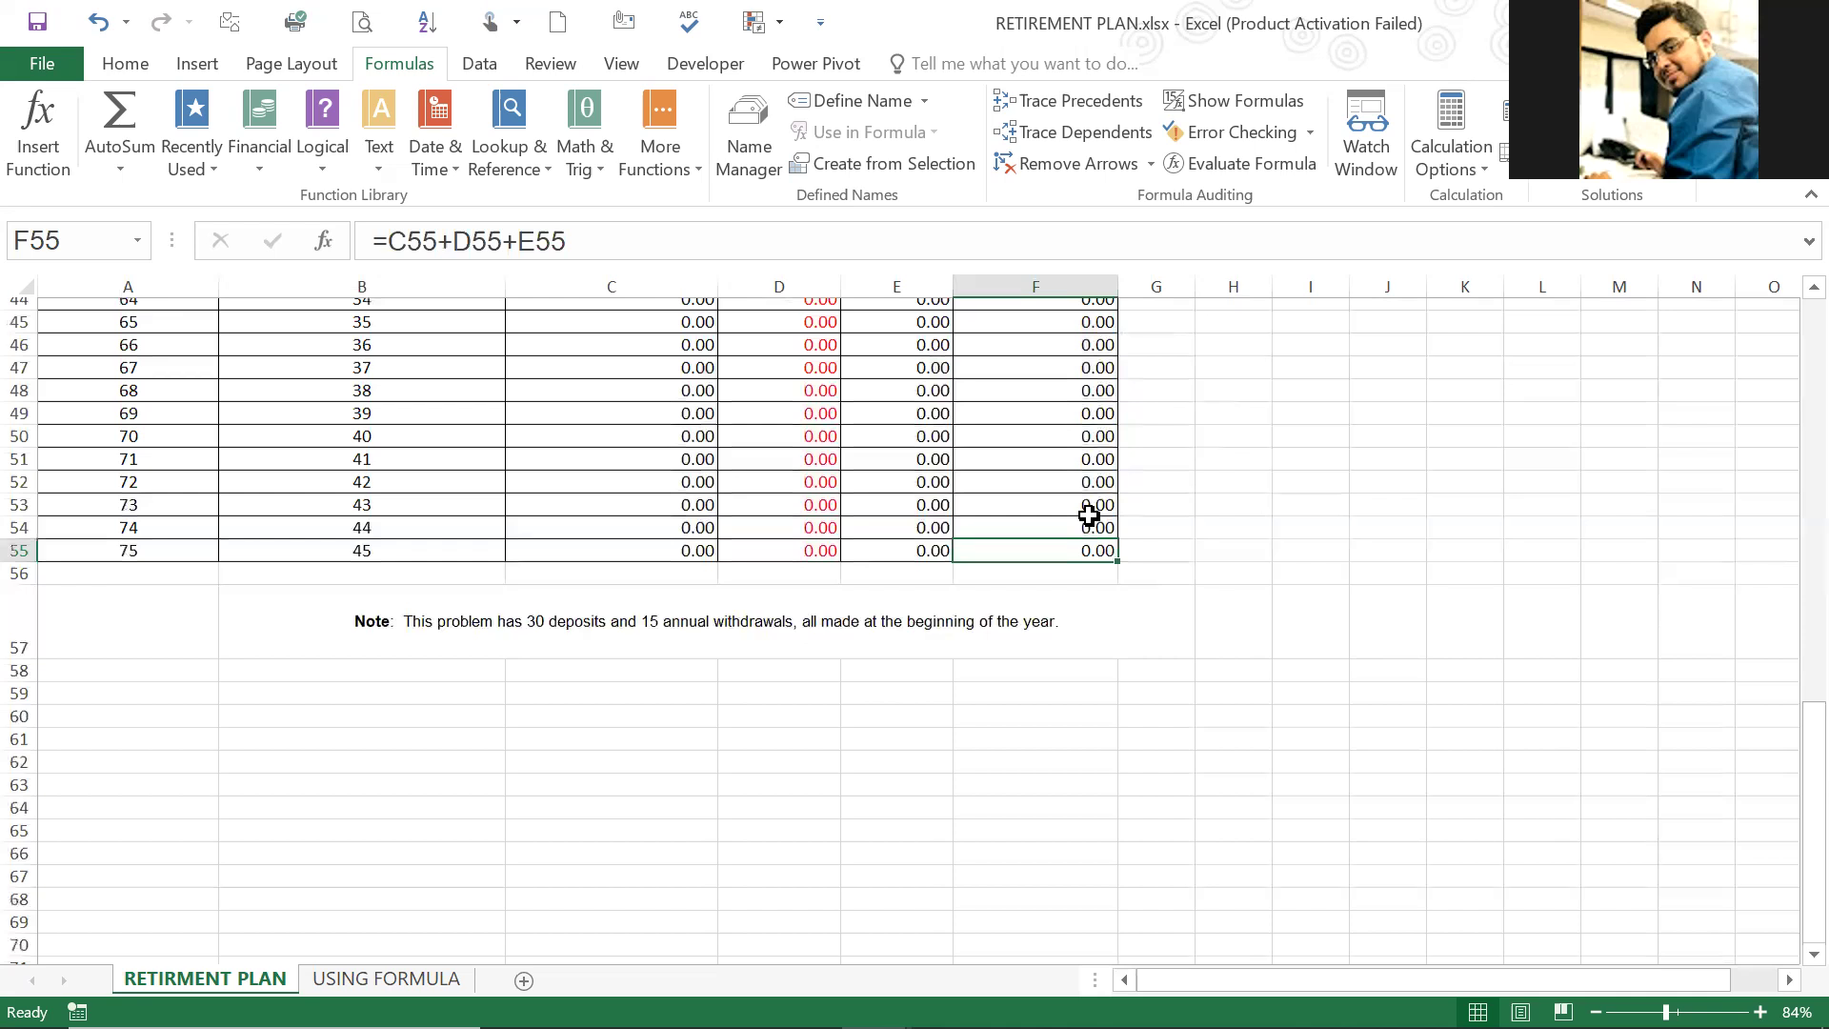
pyautogui.scroll(14, 779, 475)
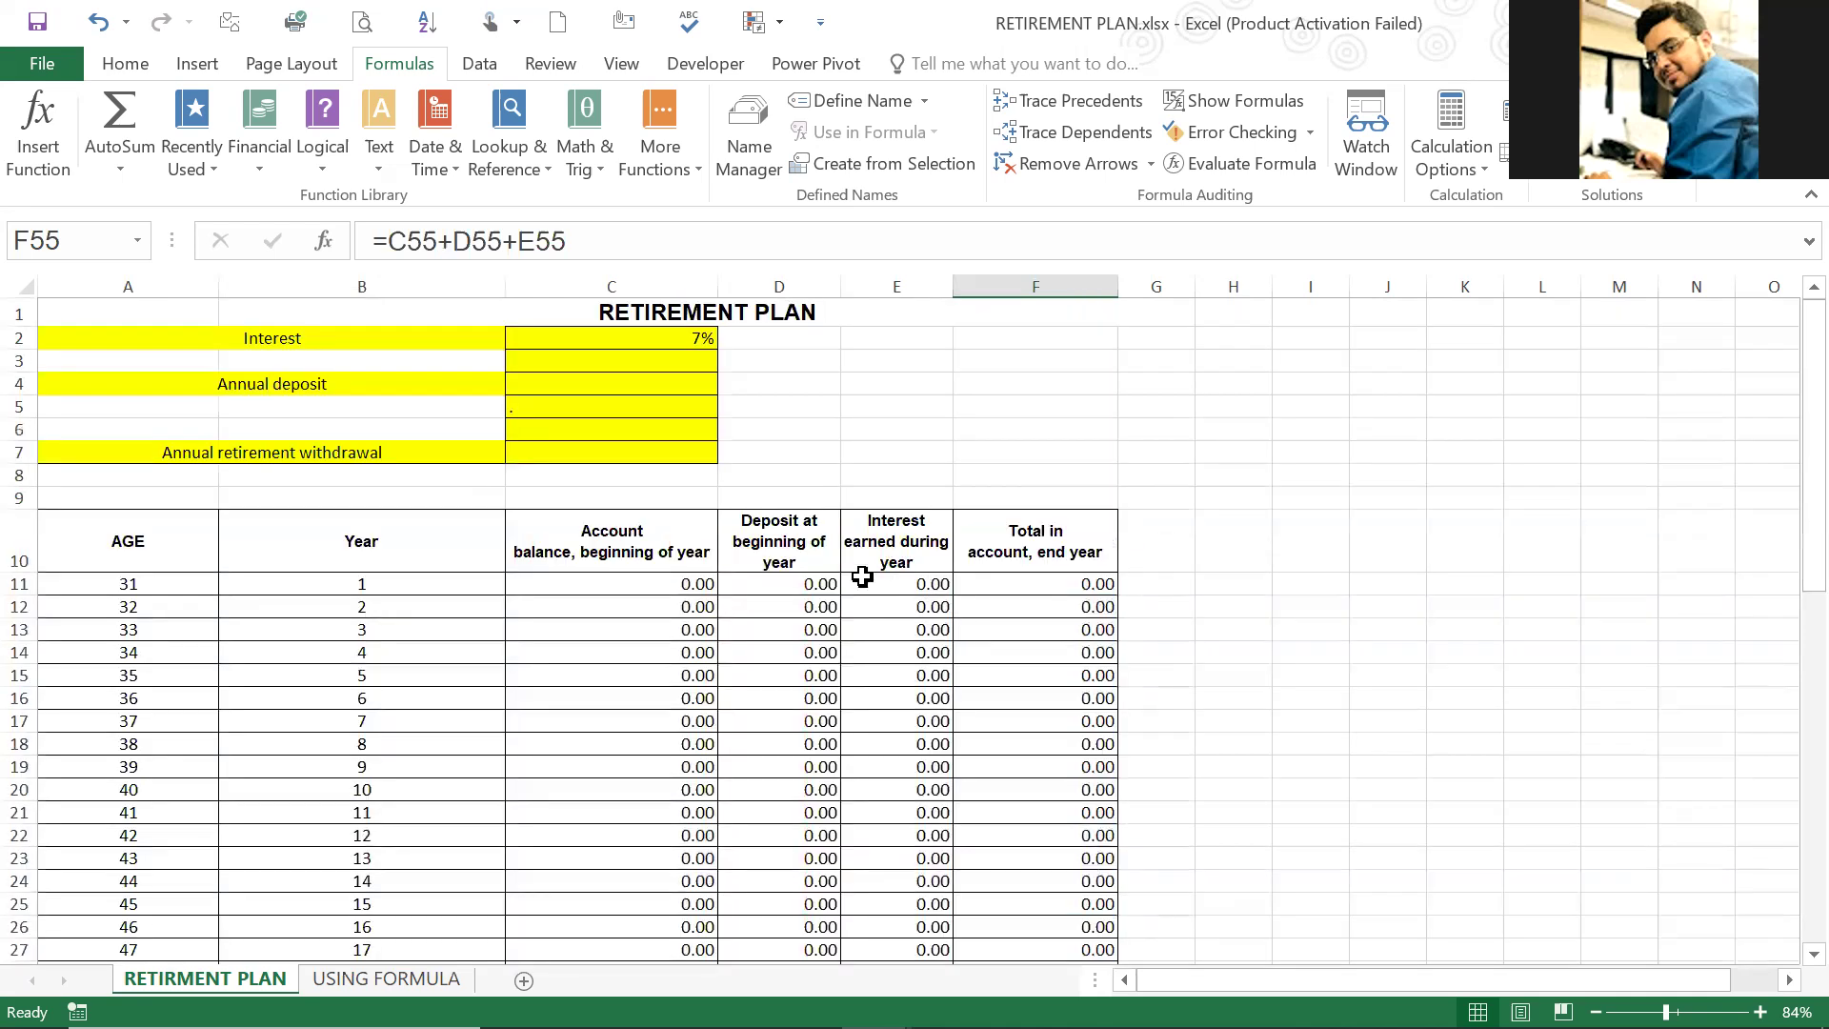
pyautogui.click(656, 448)
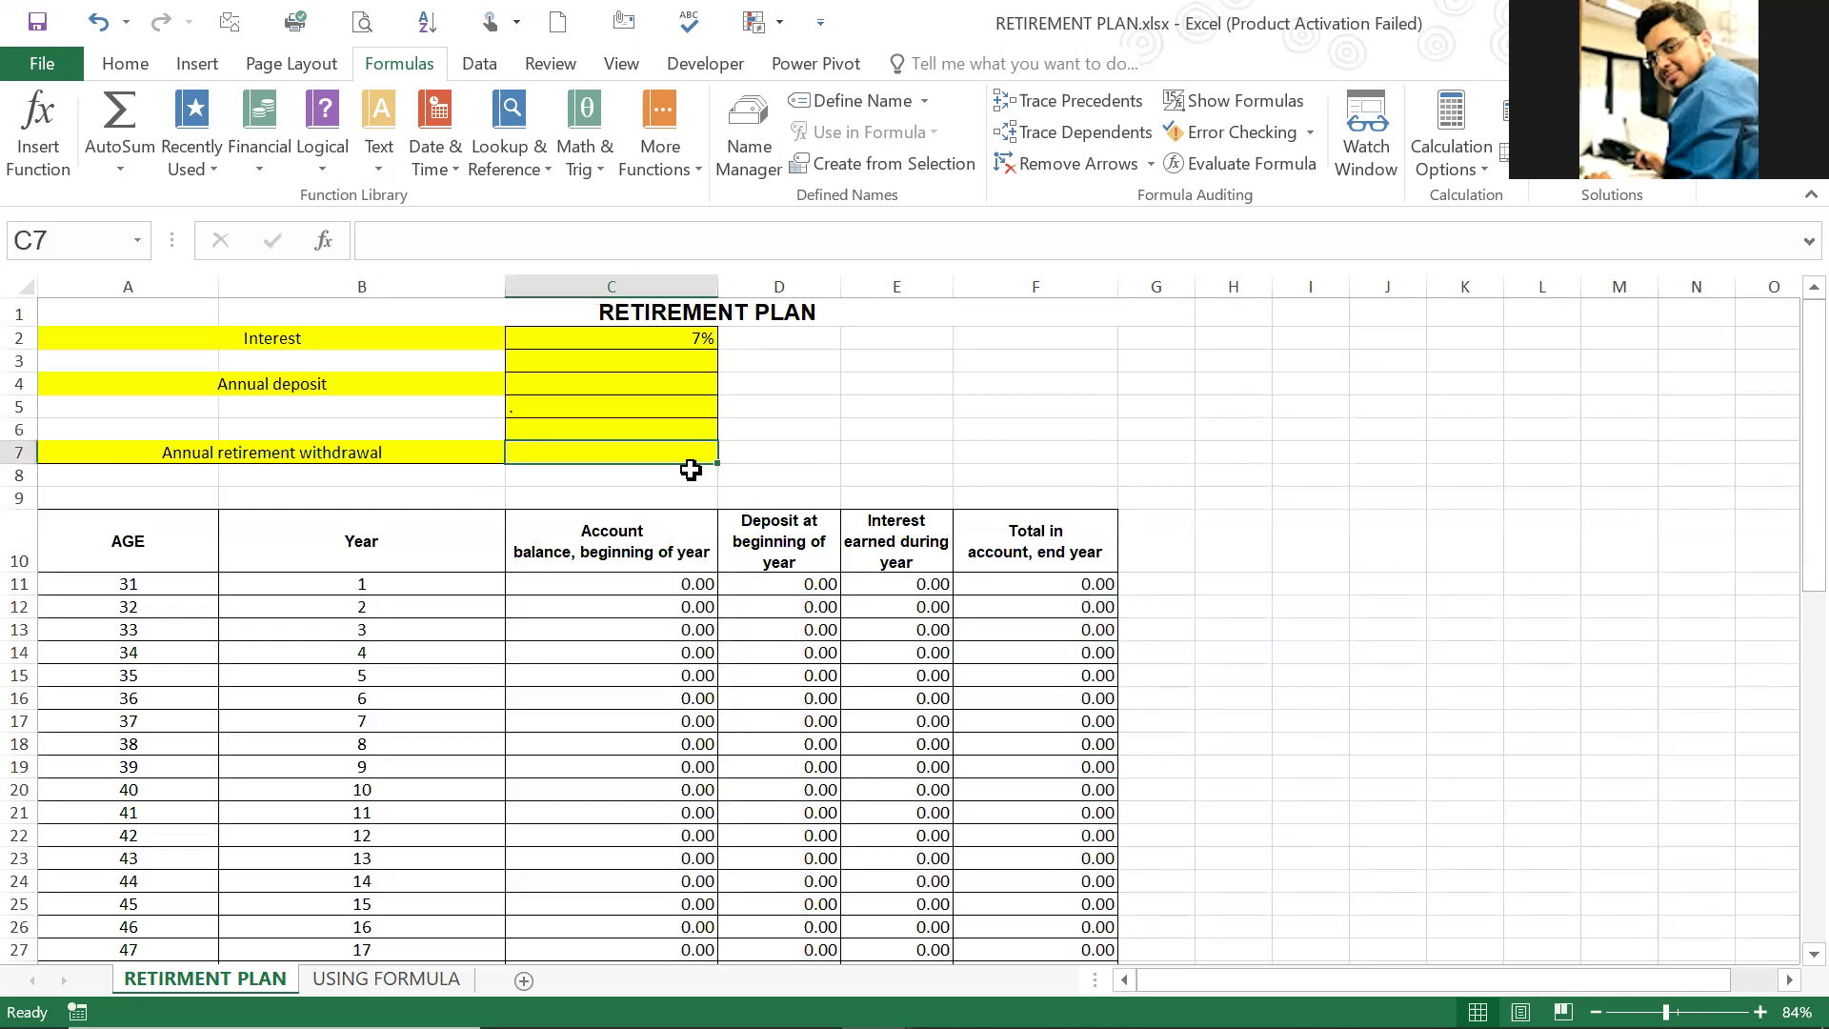
pyautogui.click(695, 377)
pyautogui.click(693, 446)
pyautogui.click(629, 365)
pyautogui.scroll(-15, 1081, 817)
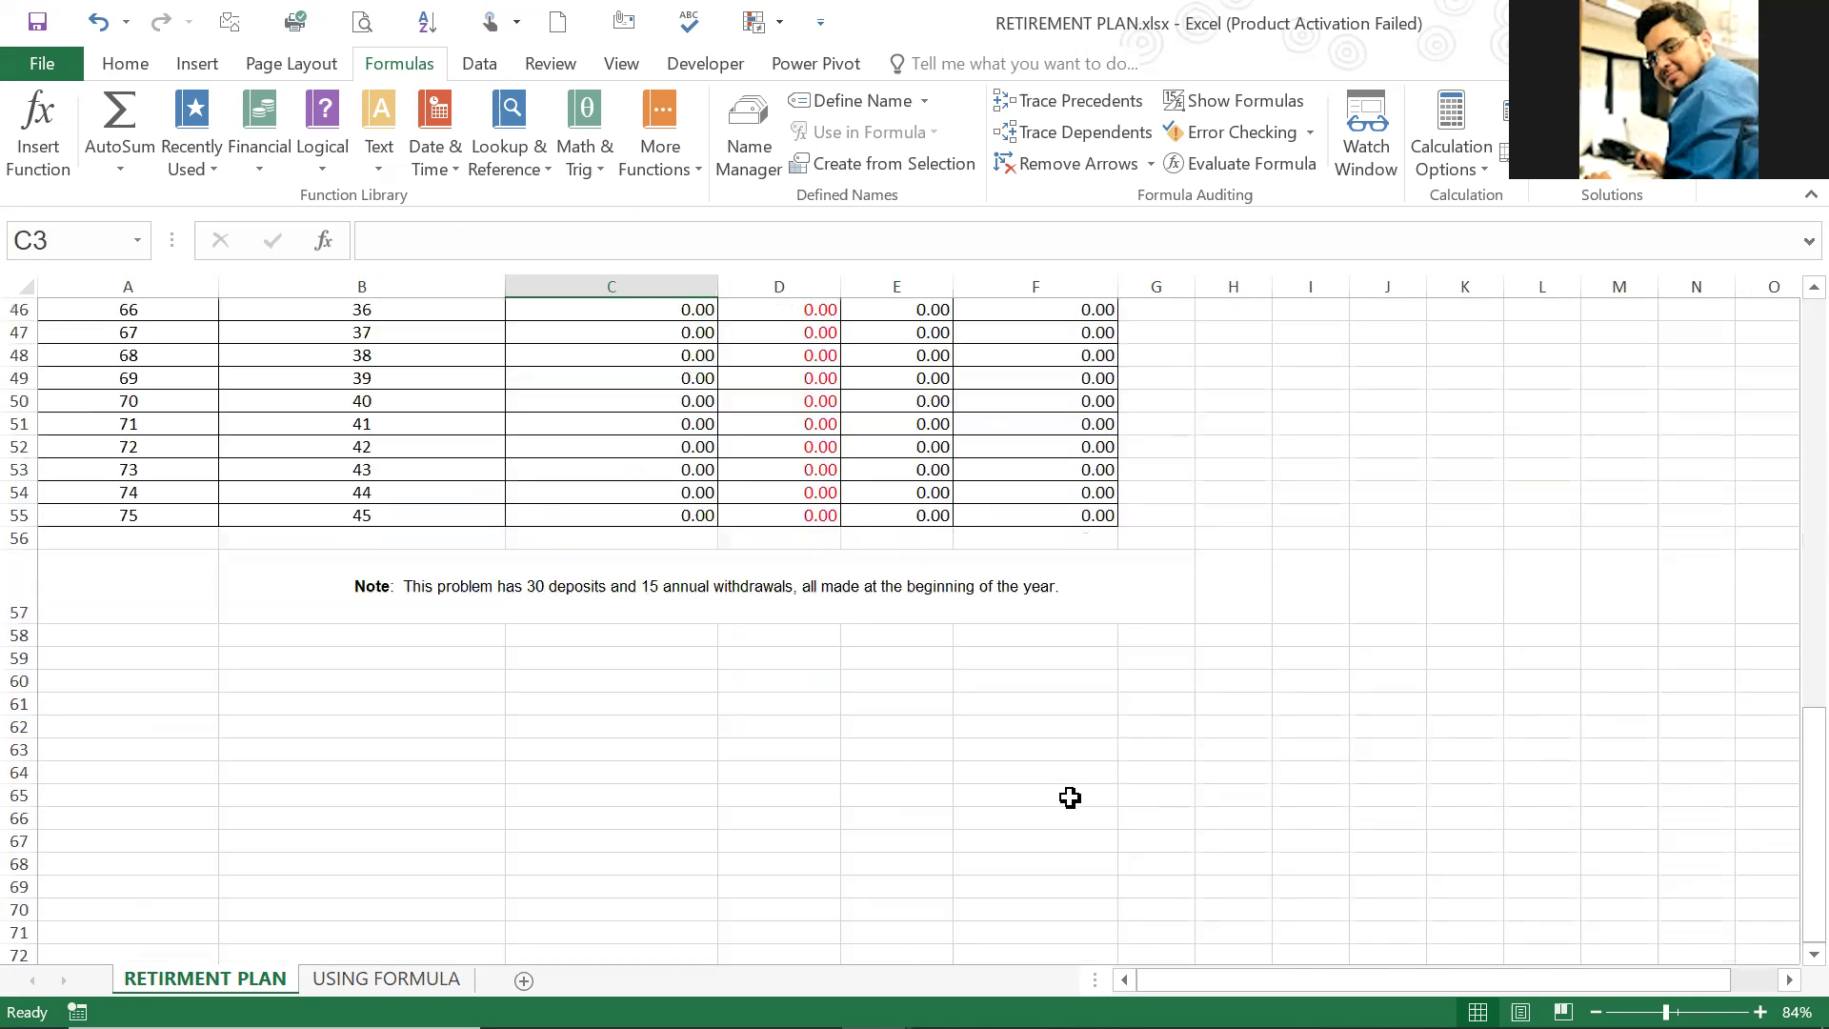
pyautogui.scroll(12, 1039, 799)
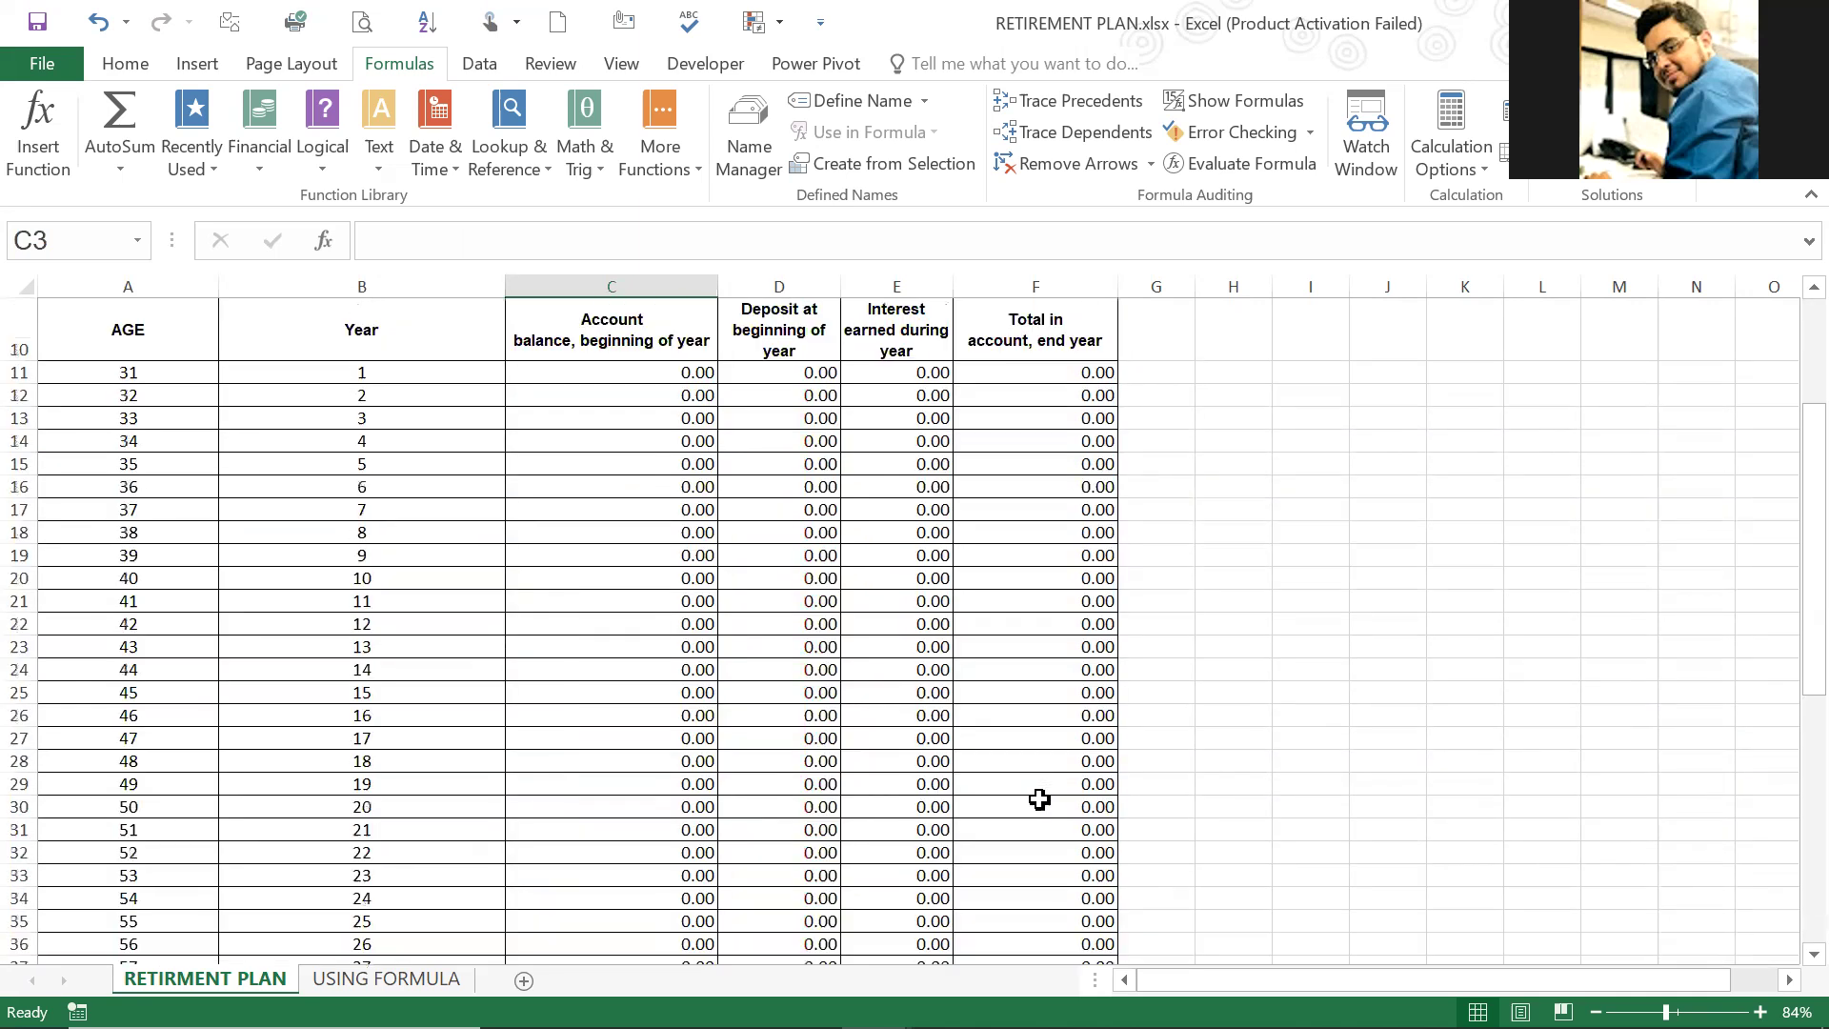
pyautogui.scroll(3, 576, 441)
# Step: Enter 1000000 as the annual retirement withdrawal in C7
pyautogui.click(596, 433)
pyautogui.click(660, 452)
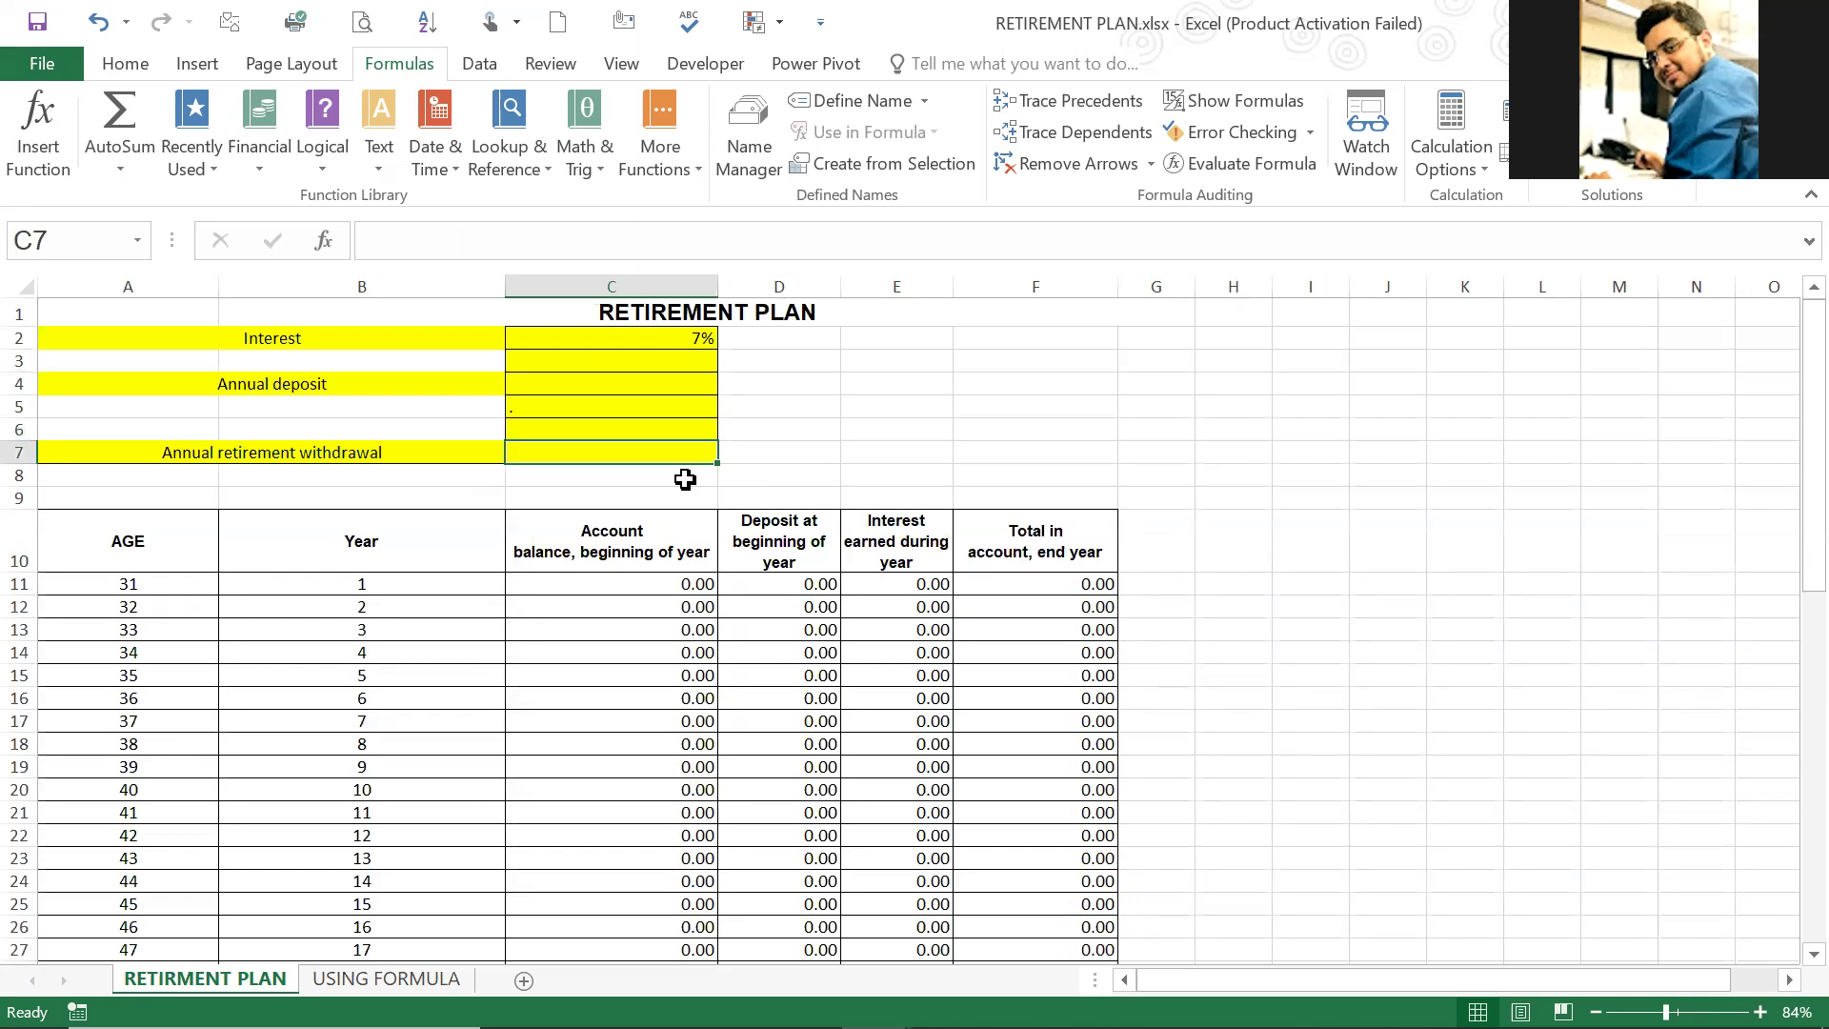
pyautogui.write('1000000')
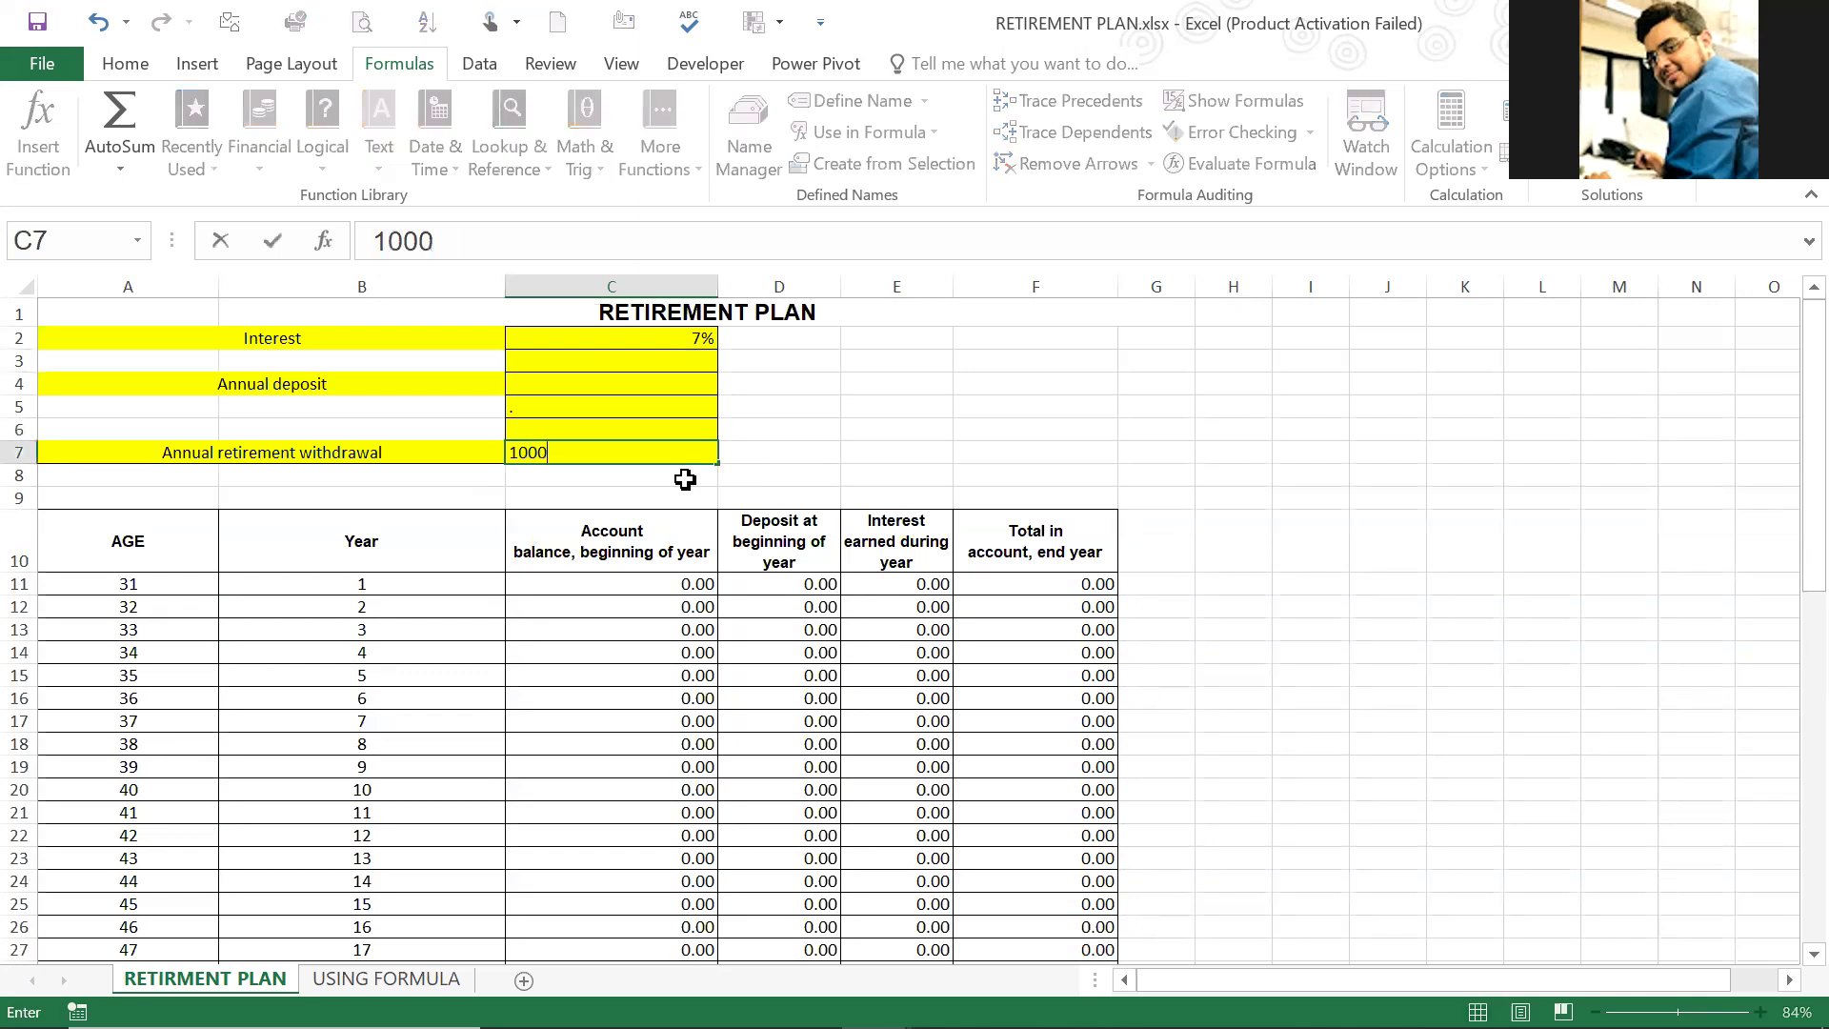